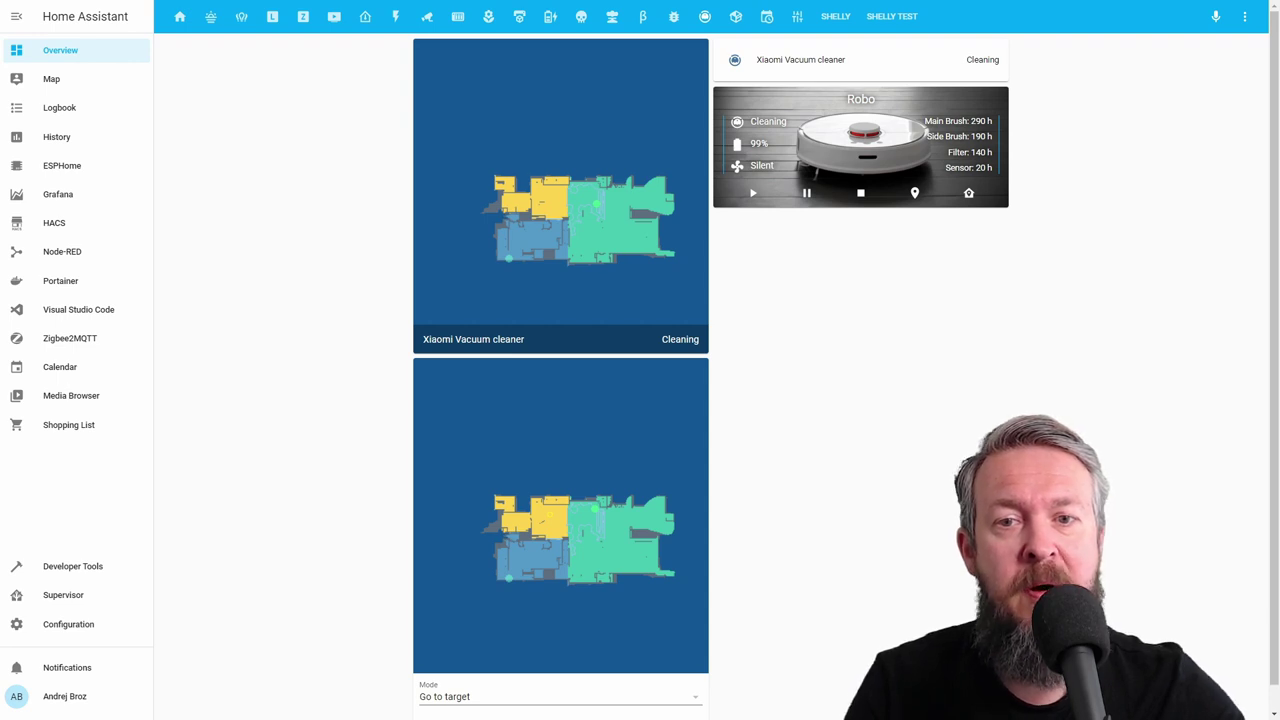
View the vacuum dashboard and open the profile page in the Mi Home phone app.
scroll(717, 375, down, 1)
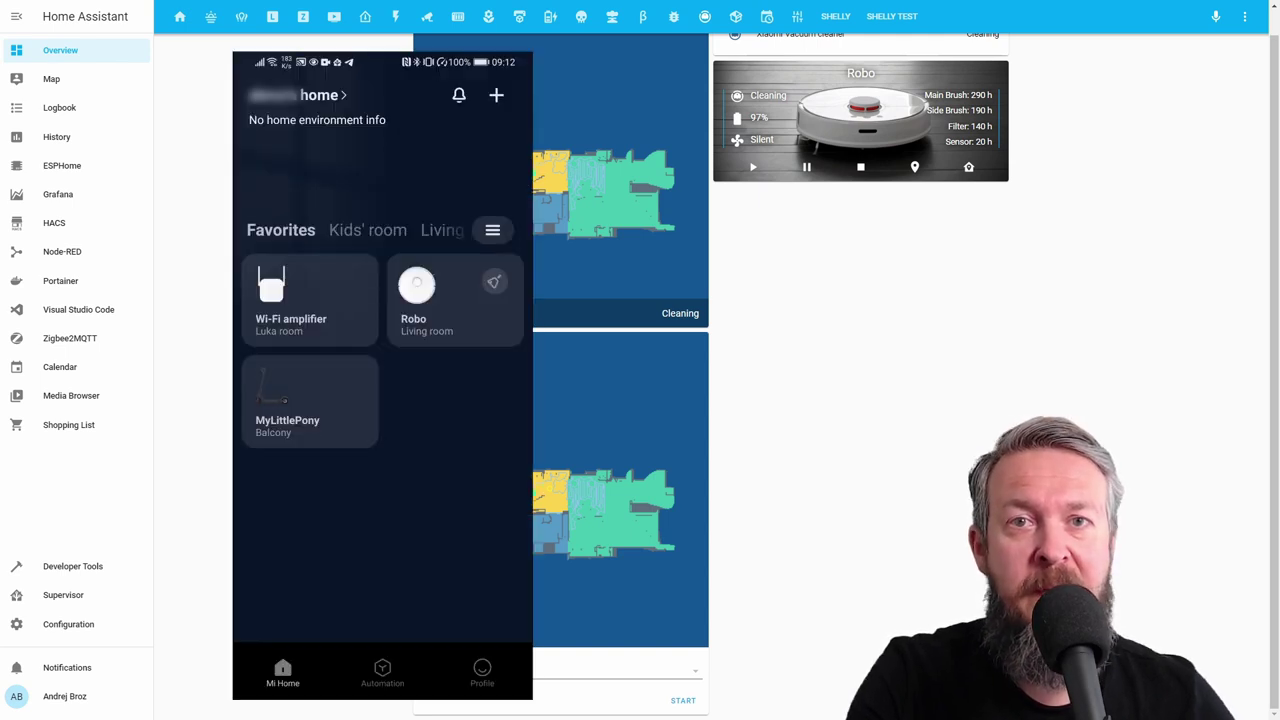
click(482, 672)
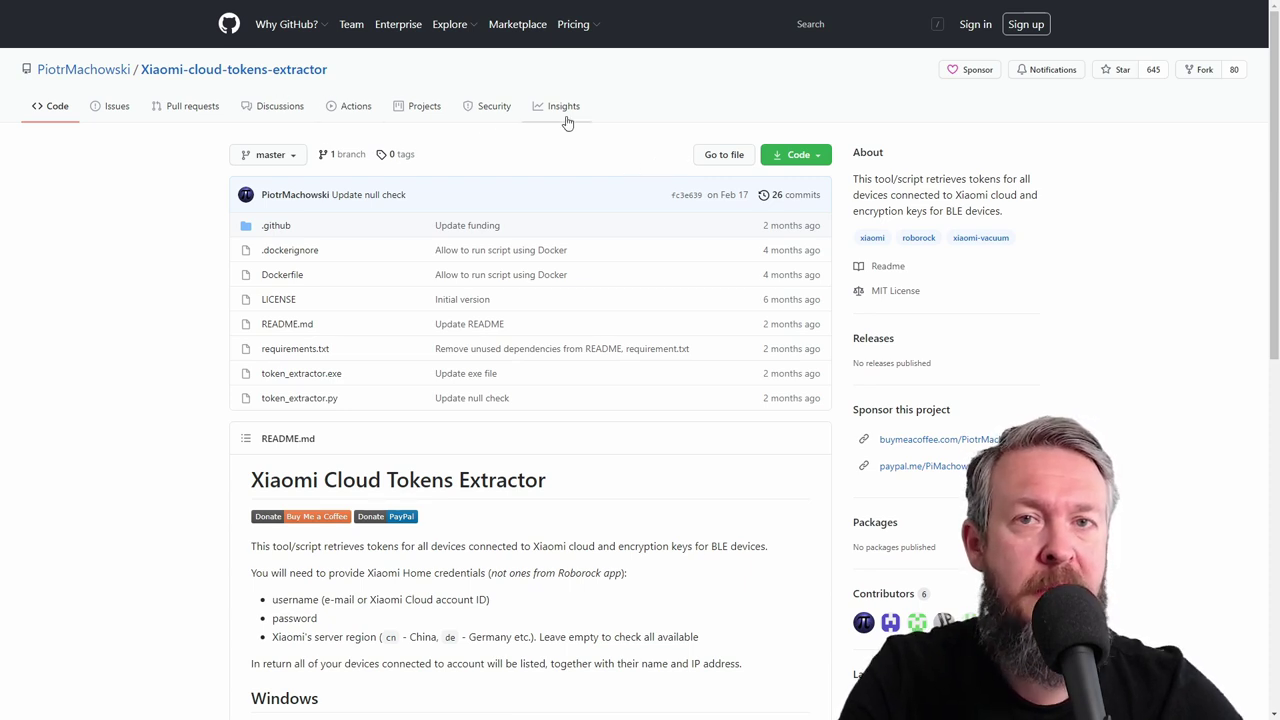
Download token_extractor.exe from the Xiaomi Cloud Tokens Extractor README's Windows section and run it.
scroll(569, 123, down, 1)
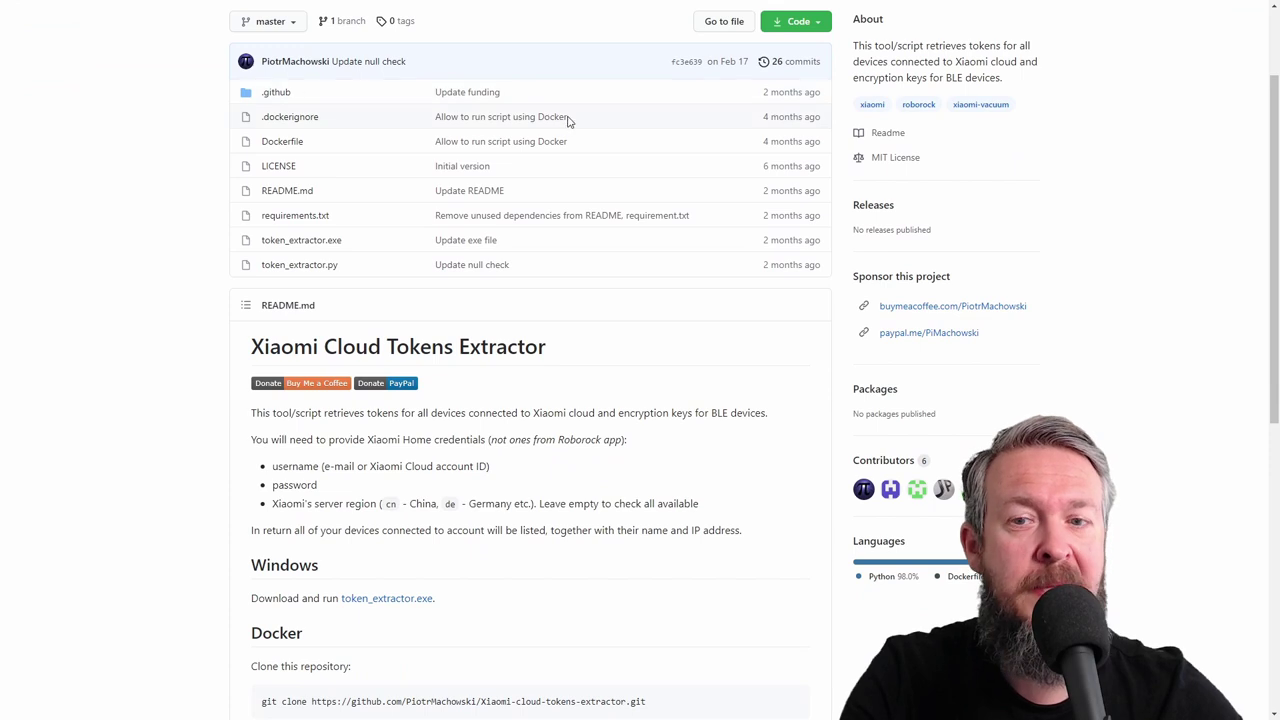
scroll(569, 123, down, 4)
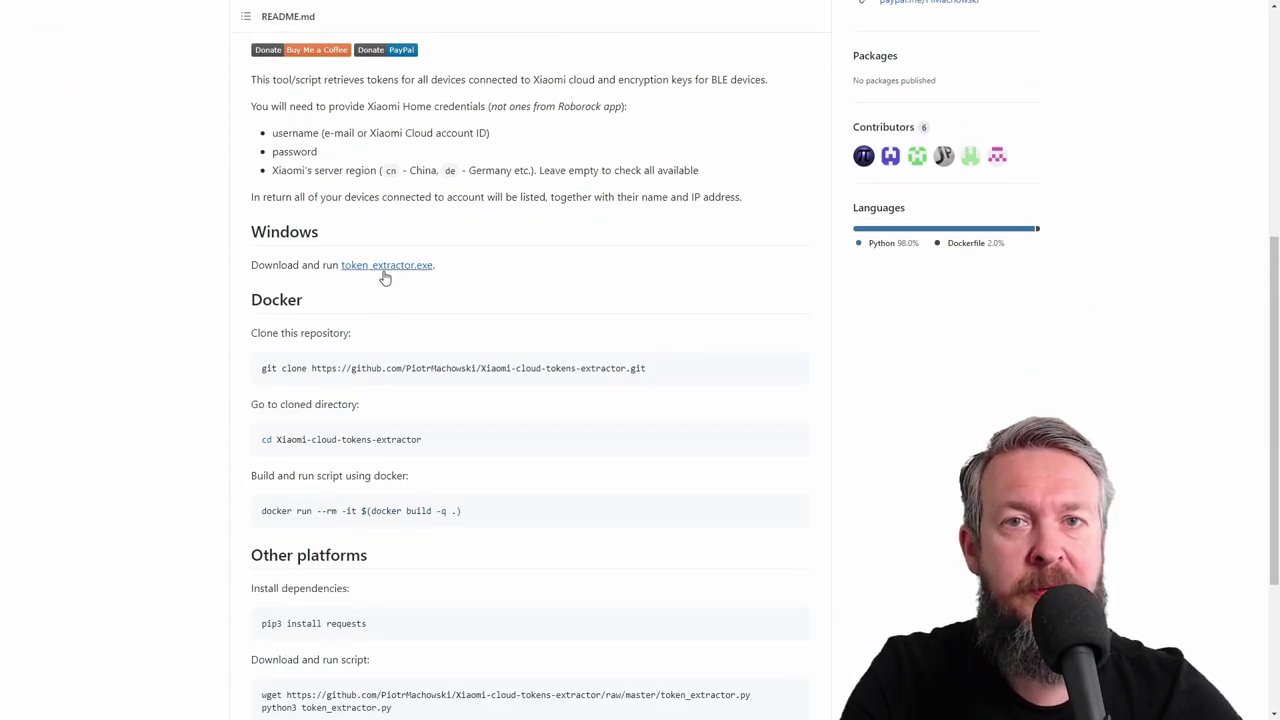
click(384, 270)
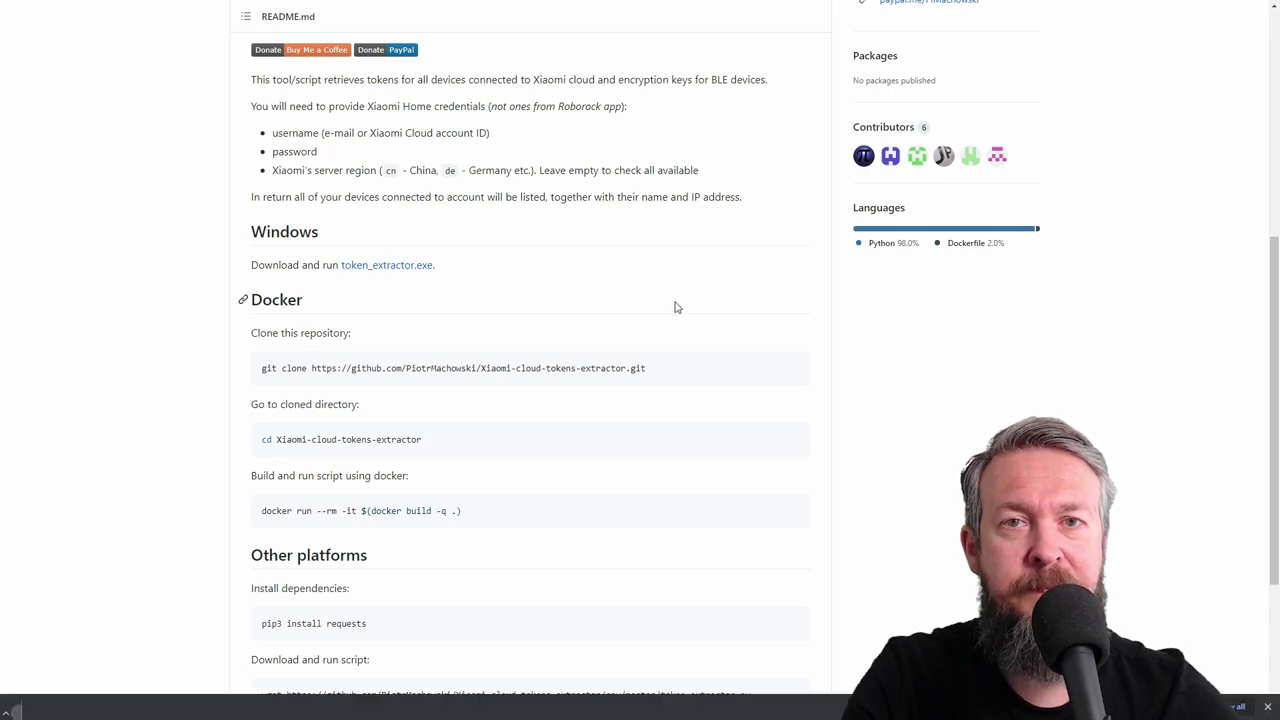
scroll(642, 465, down, 3)
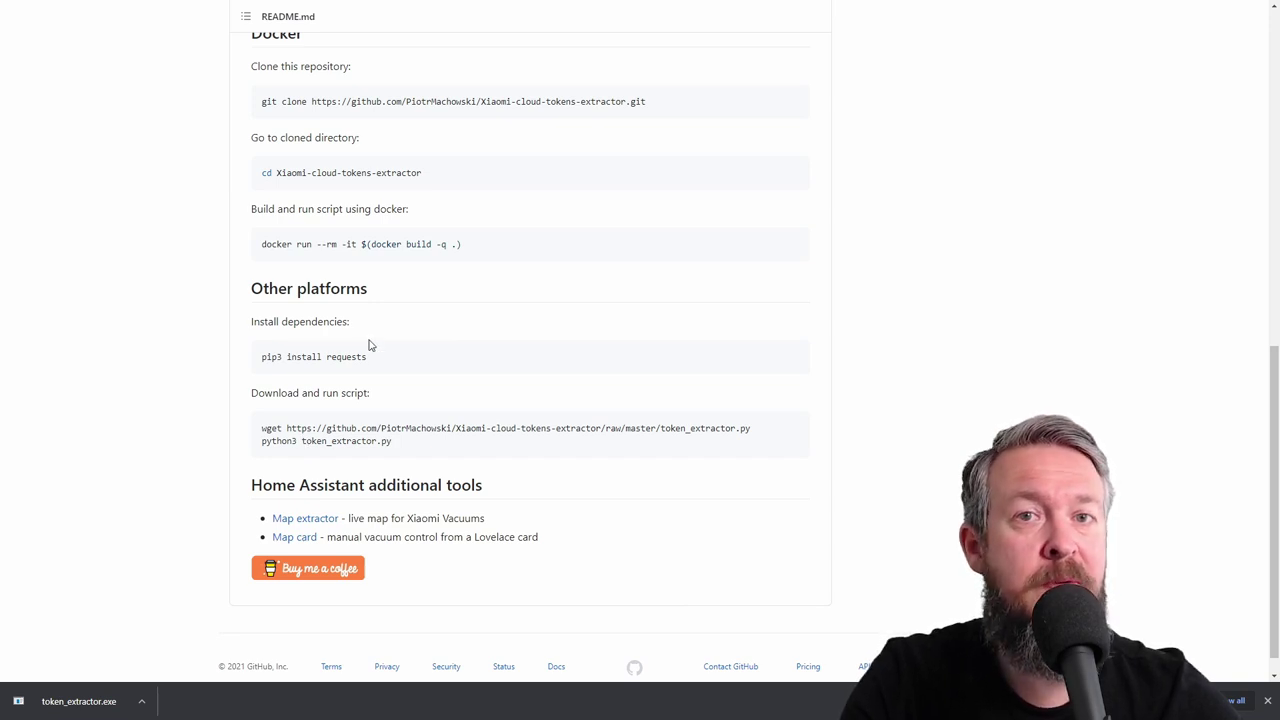
click(72, 704)
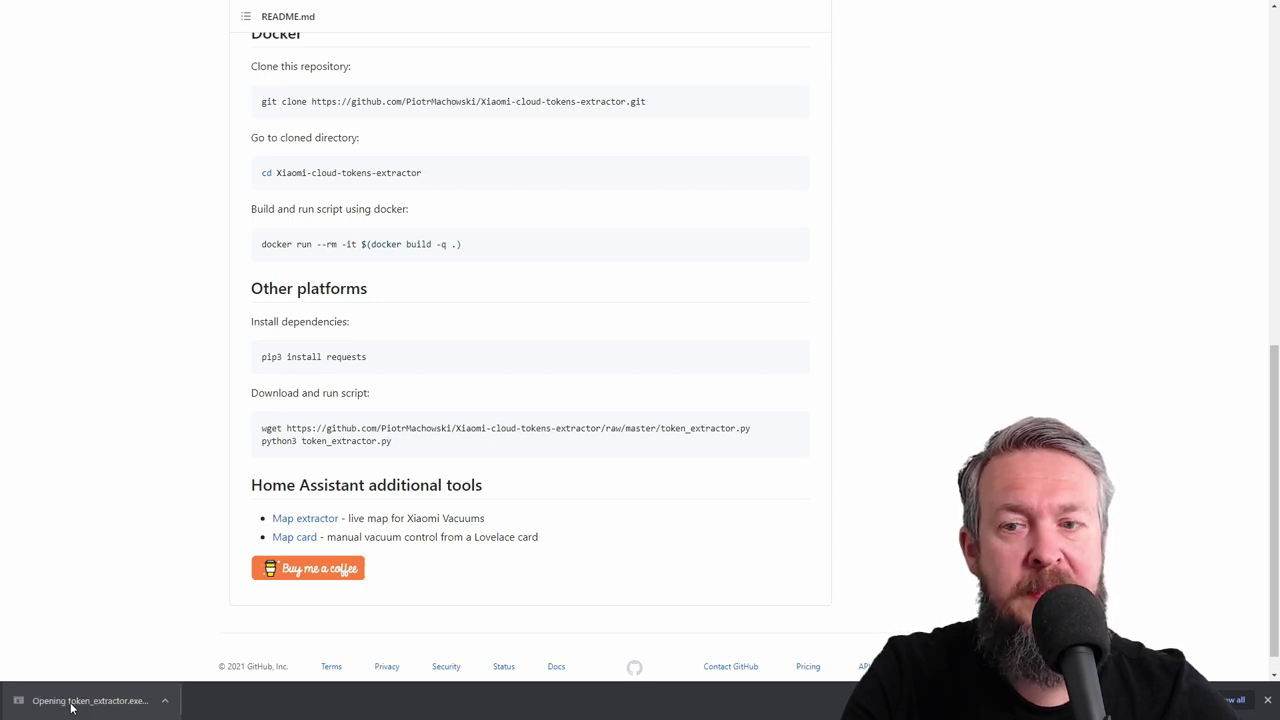
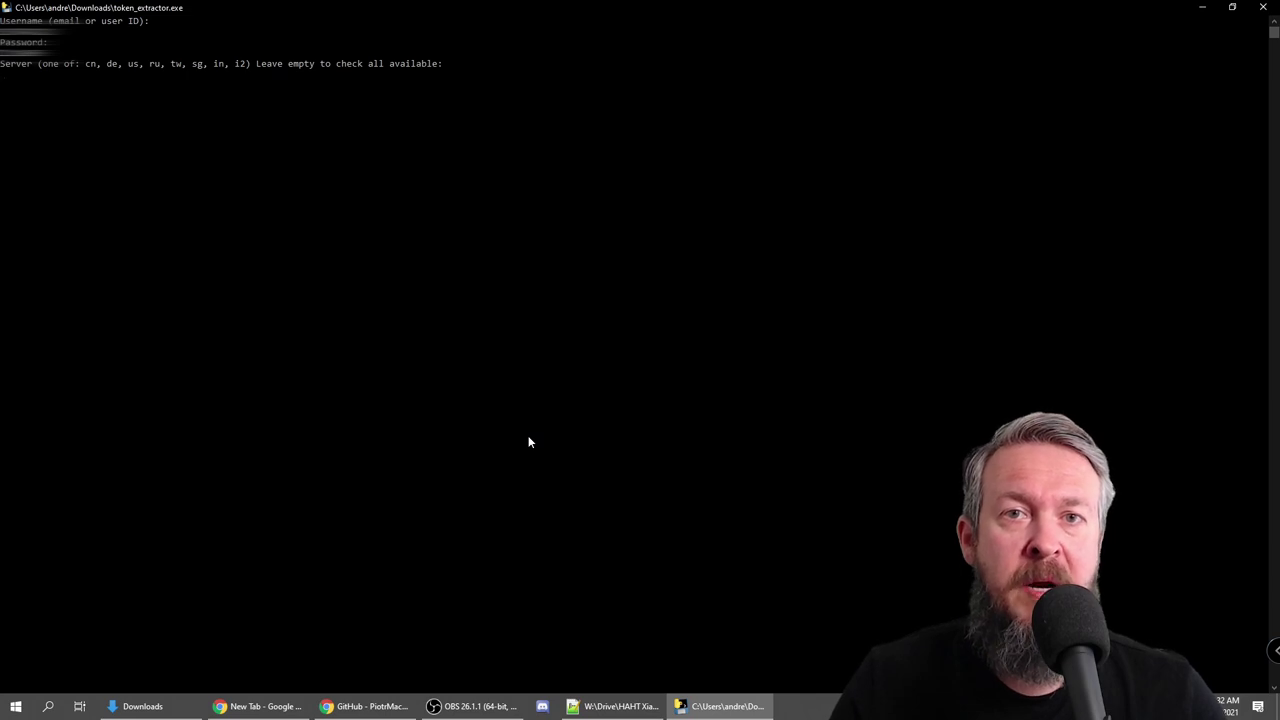
Leave the server region empty to check all servers, and copy the token of the Robo vacuum.
key(Return)
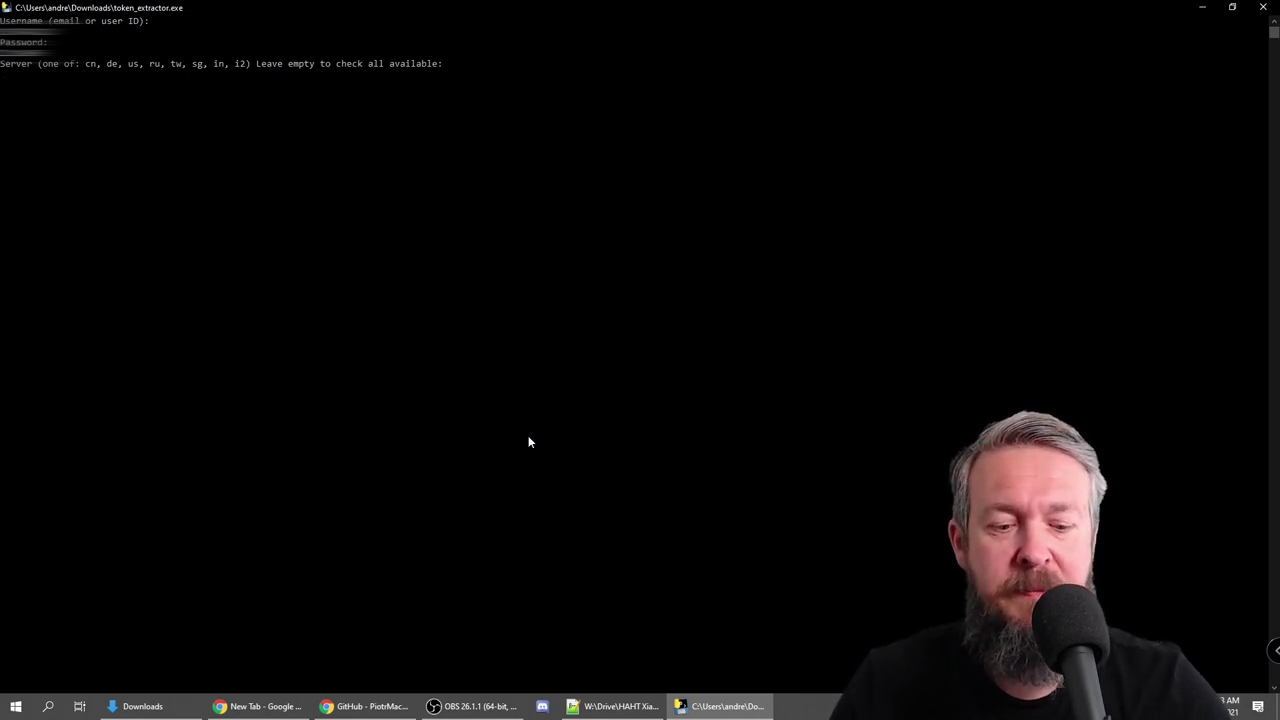
key(Return)
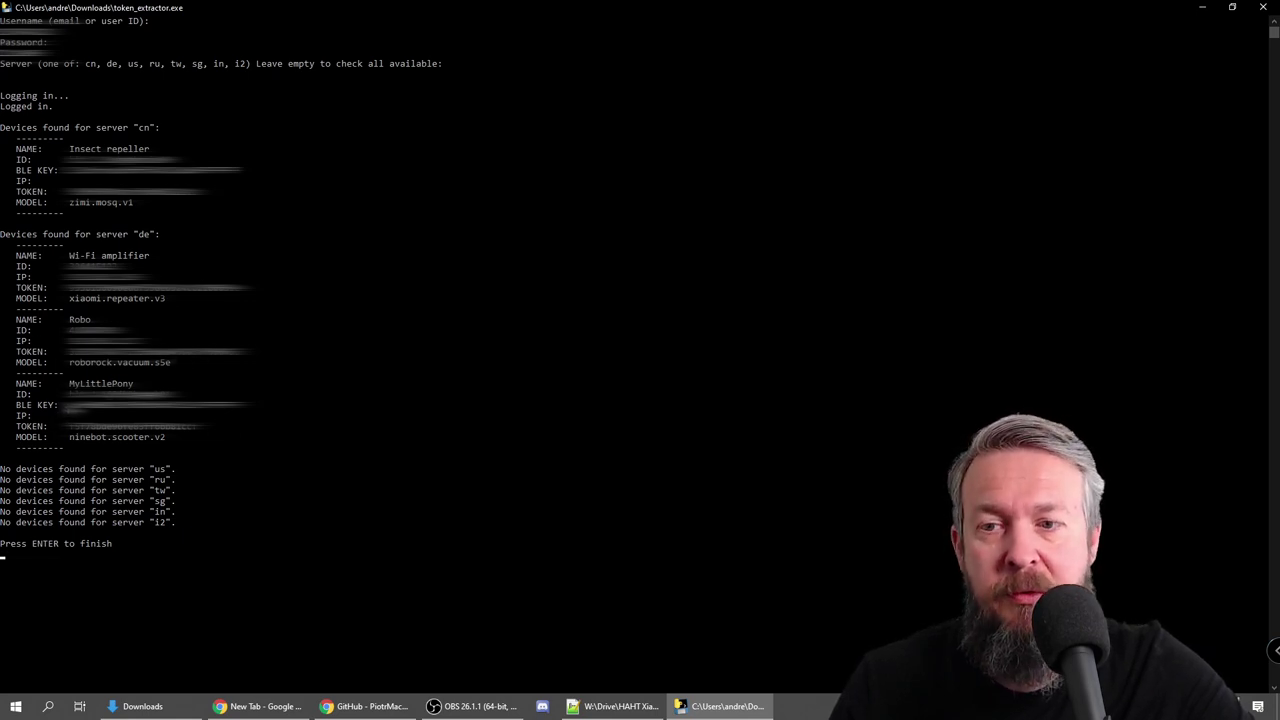
drag(64, 351, 262, 352)
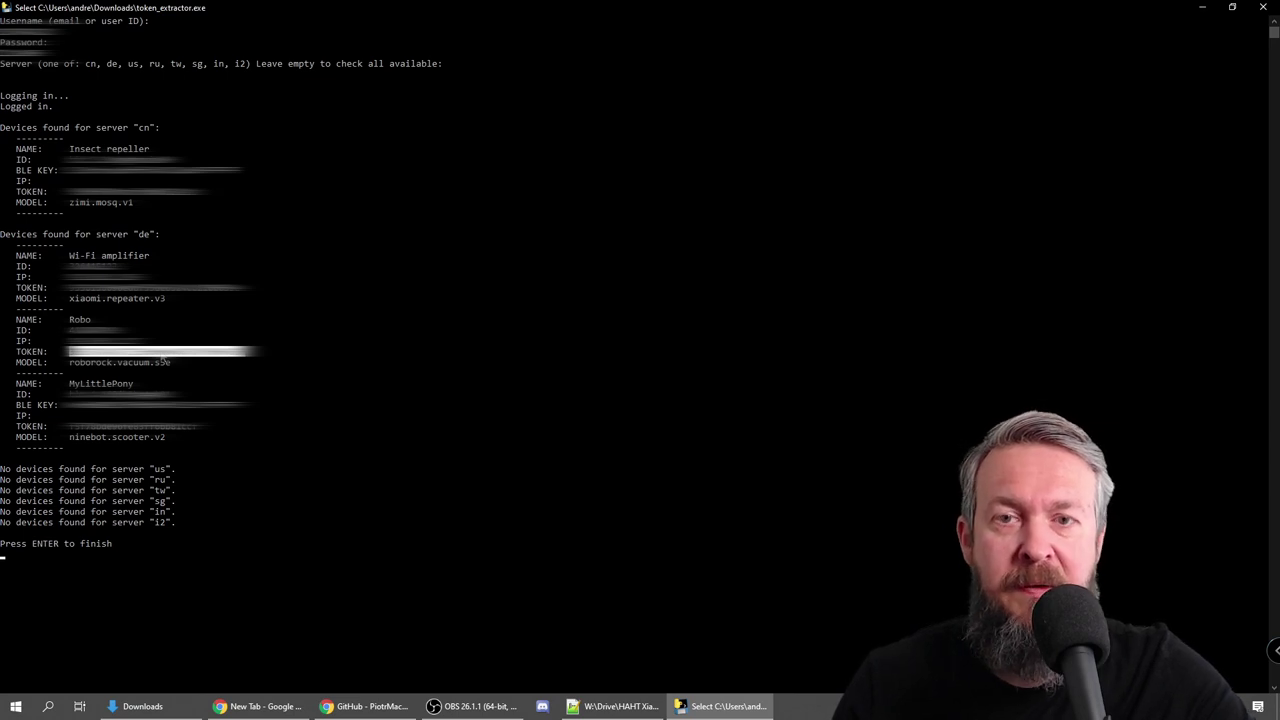
right_click(205, 377)
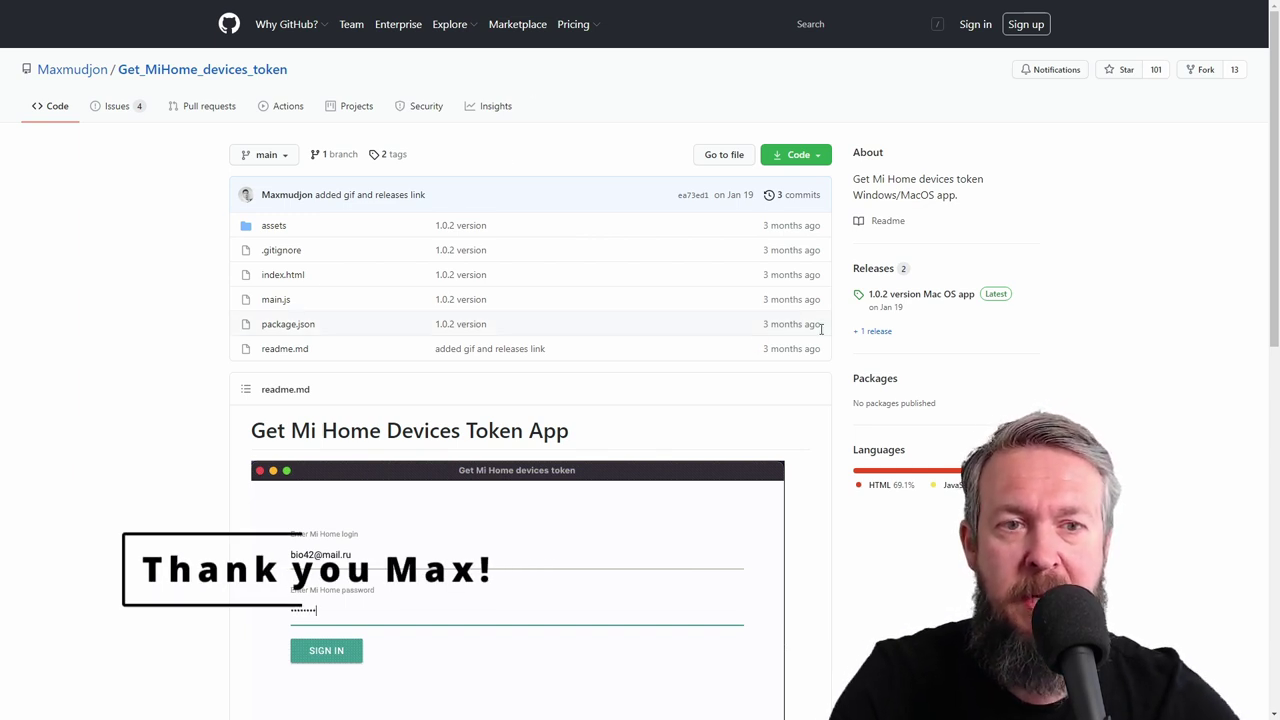
Open the 1.0.2 version Windows App release of the Get_MiHome_devices_token repository.
click(884, 274)
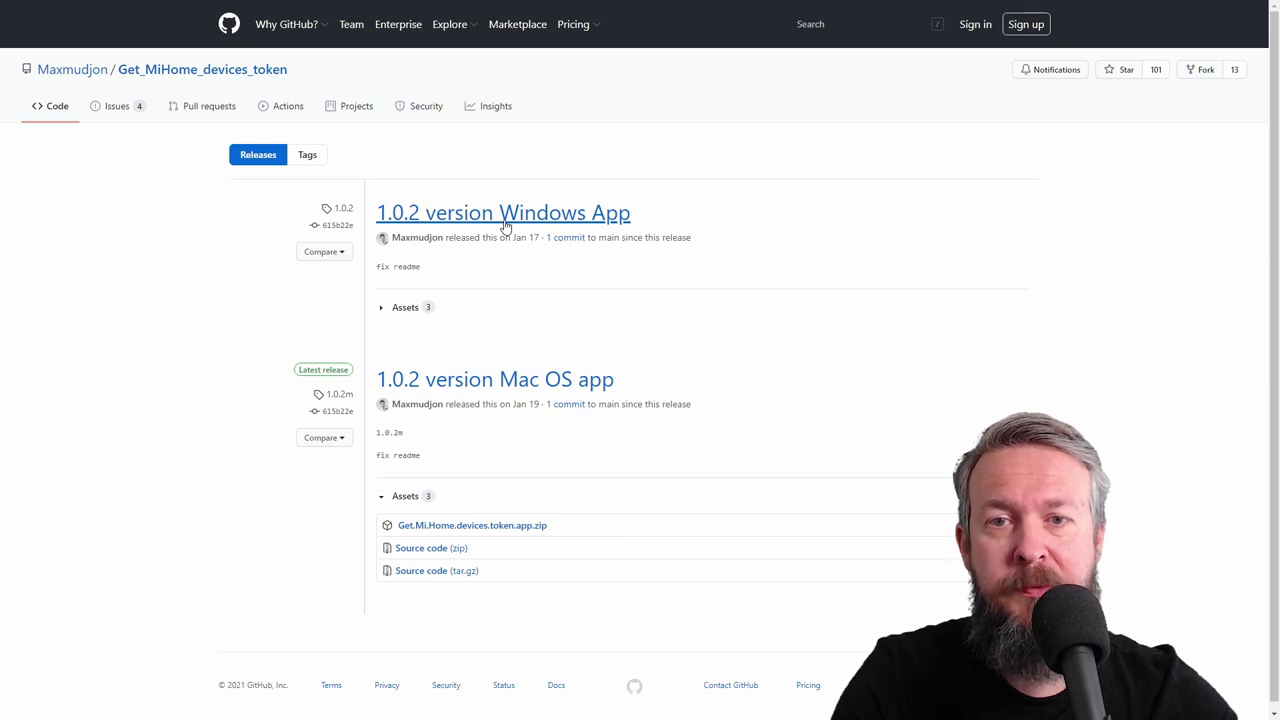
click(505, 226)
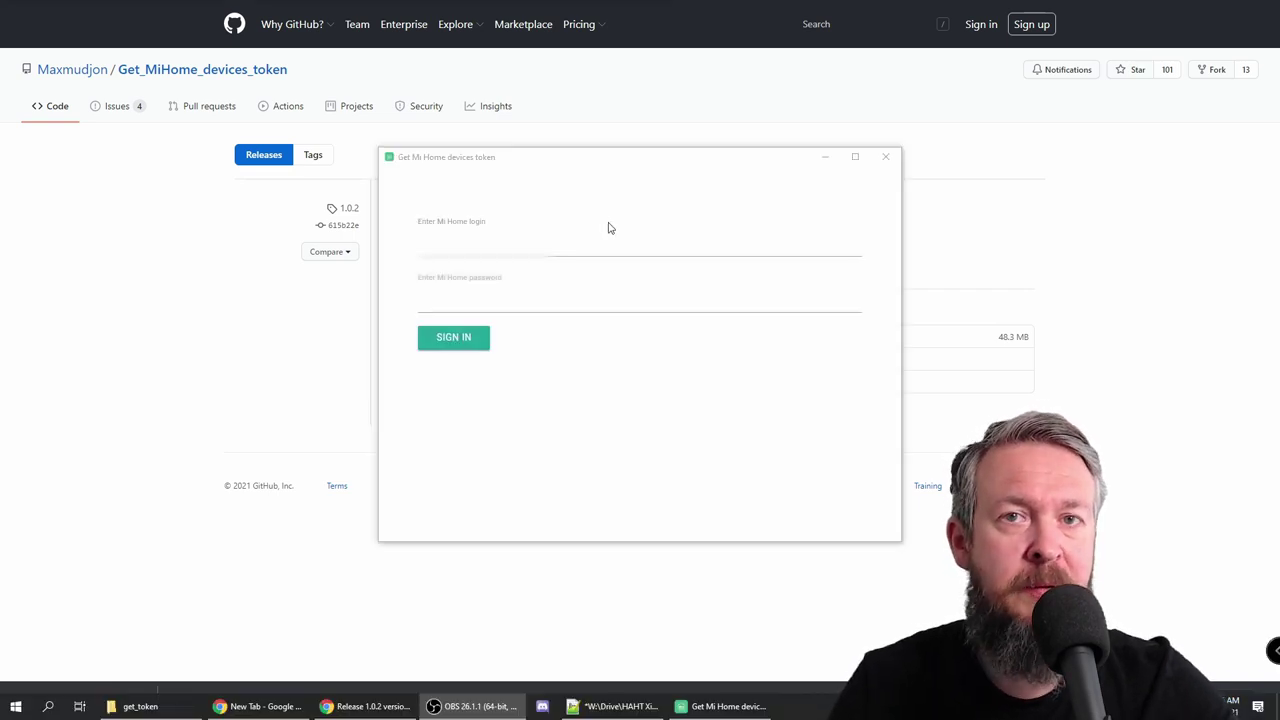
Sign in to the token app with the Mi Home login and password, and select the Robo vacuum's token.
click(606, 243)
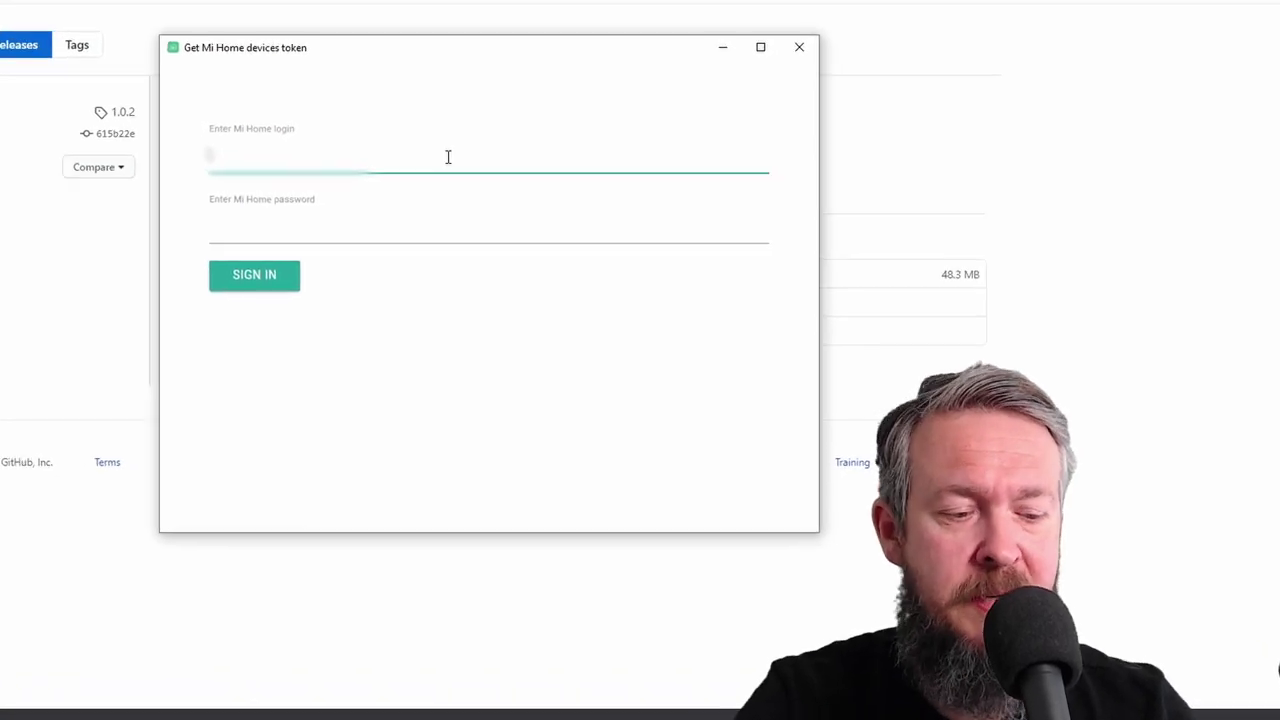
key(ctrl+v)
click(485, 210)
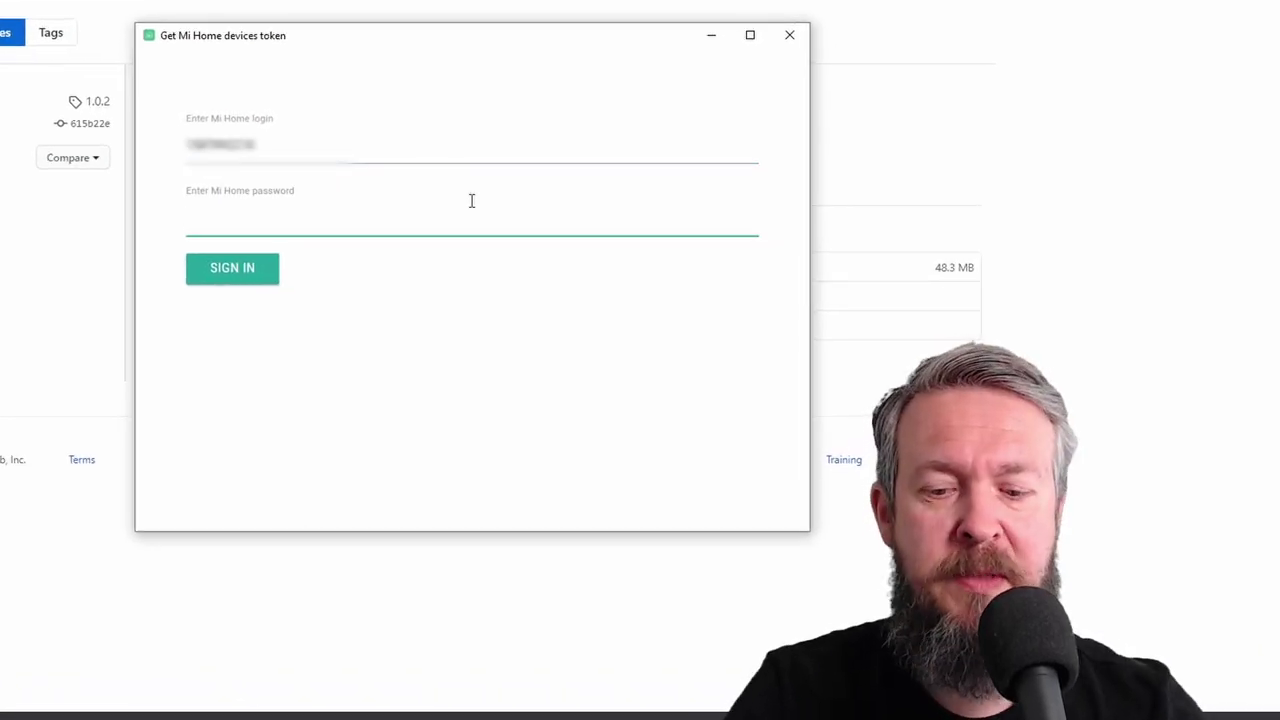
text(*******)
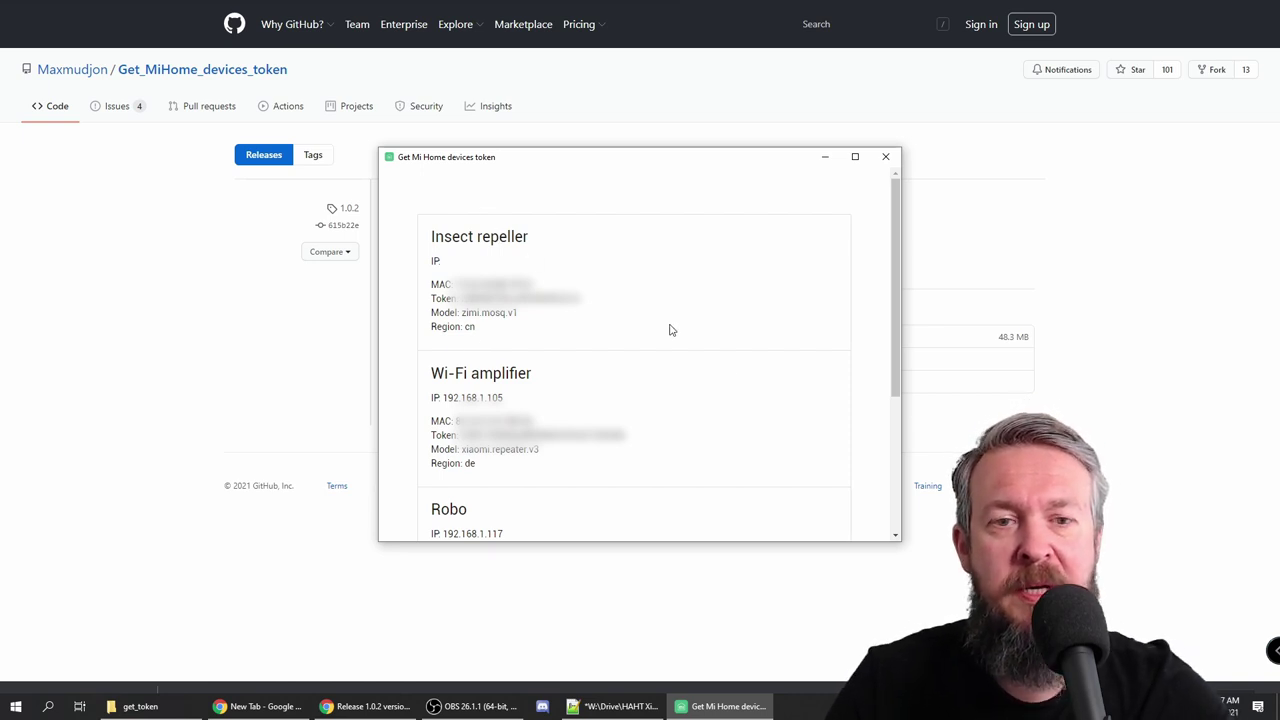
click(890, 462)
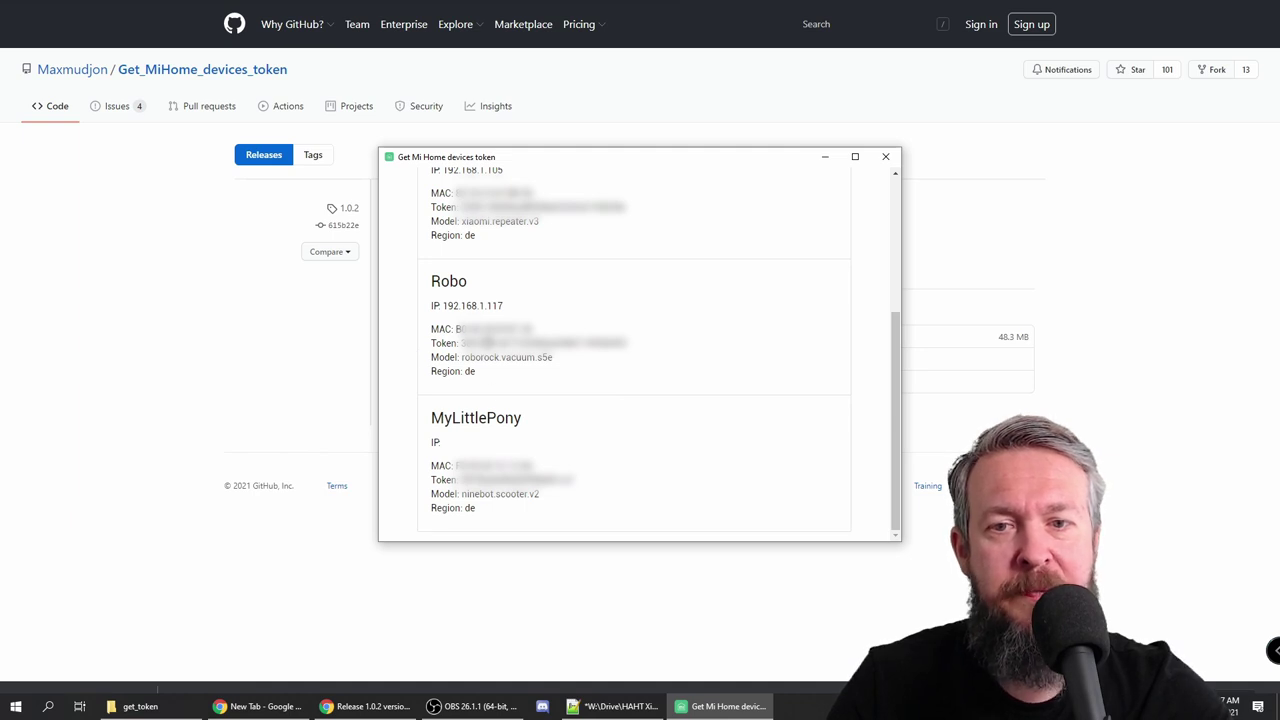
double_click(488, 343)
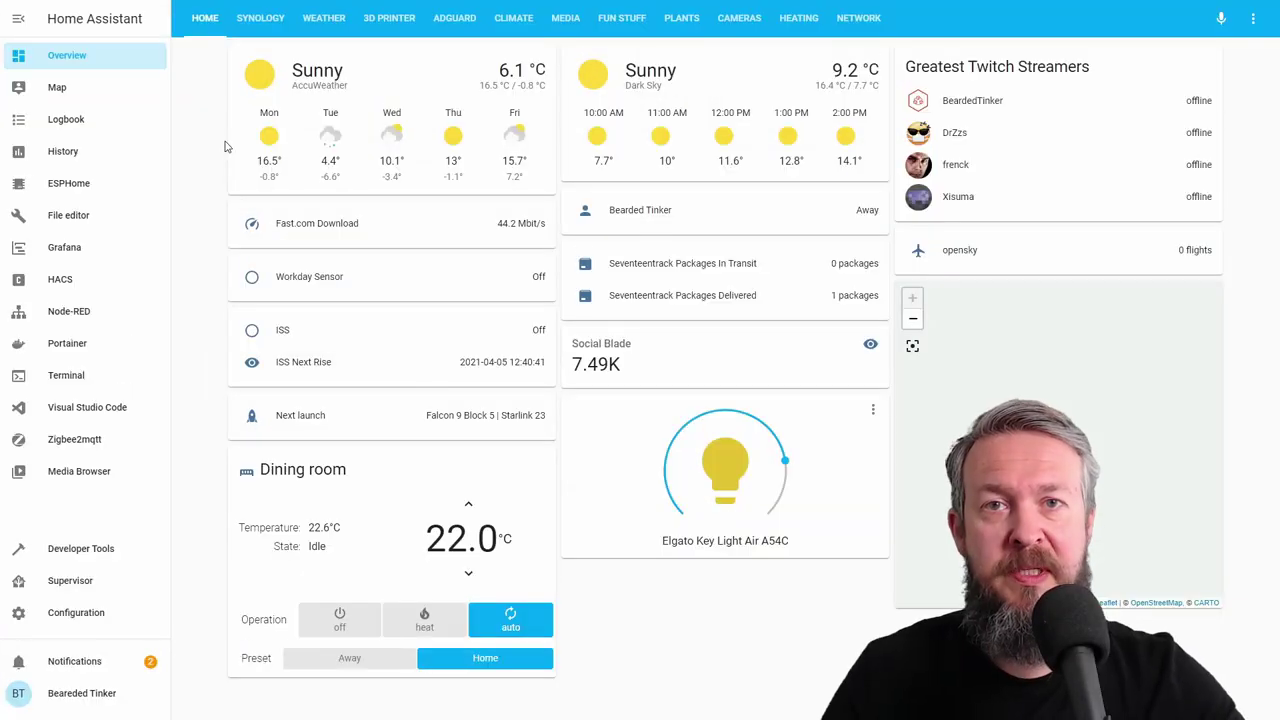
In Home Assistant, search the new integrations for "mi" and start setting up Xiaomi Miio.
click(115, 612)
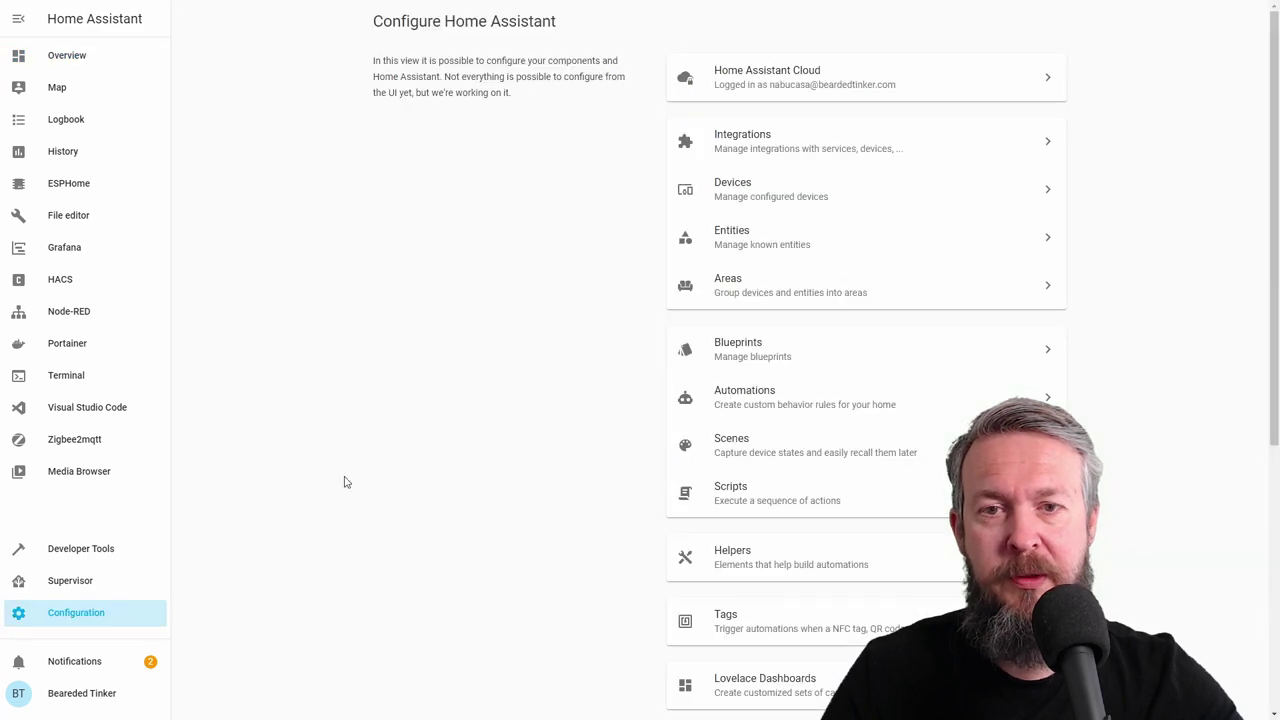
click(745, 152)
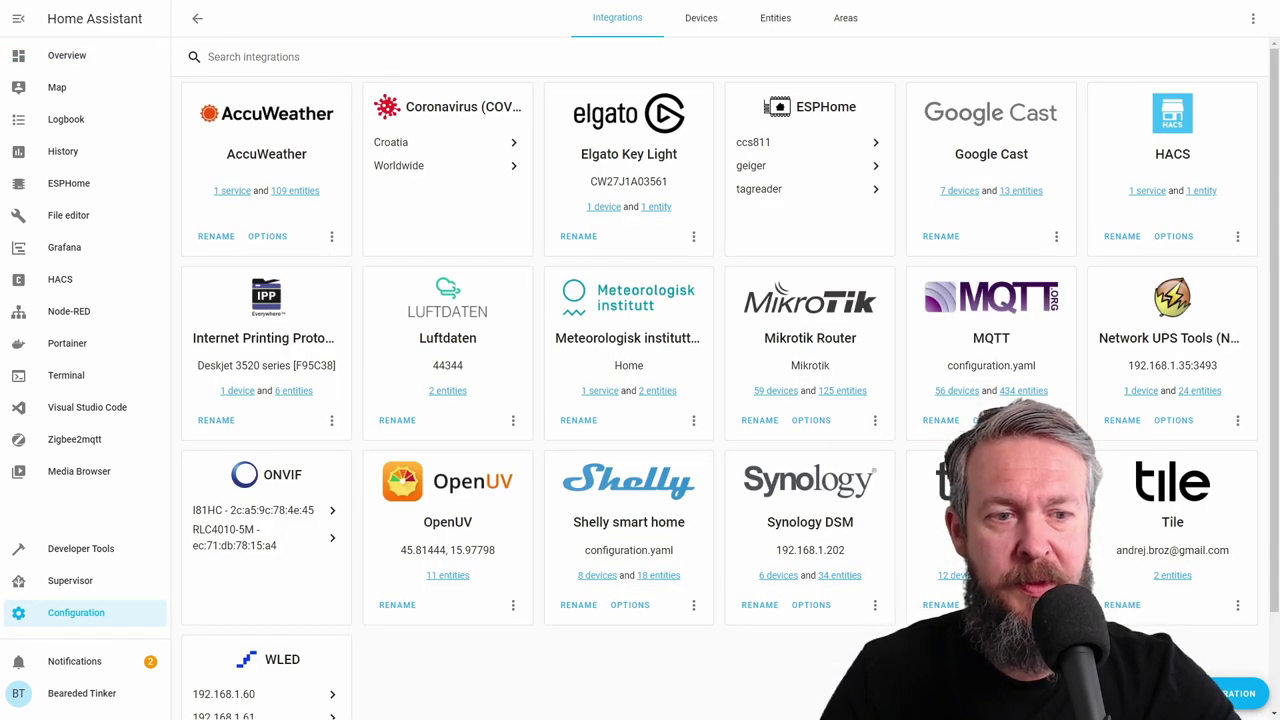
click(1240, 693)
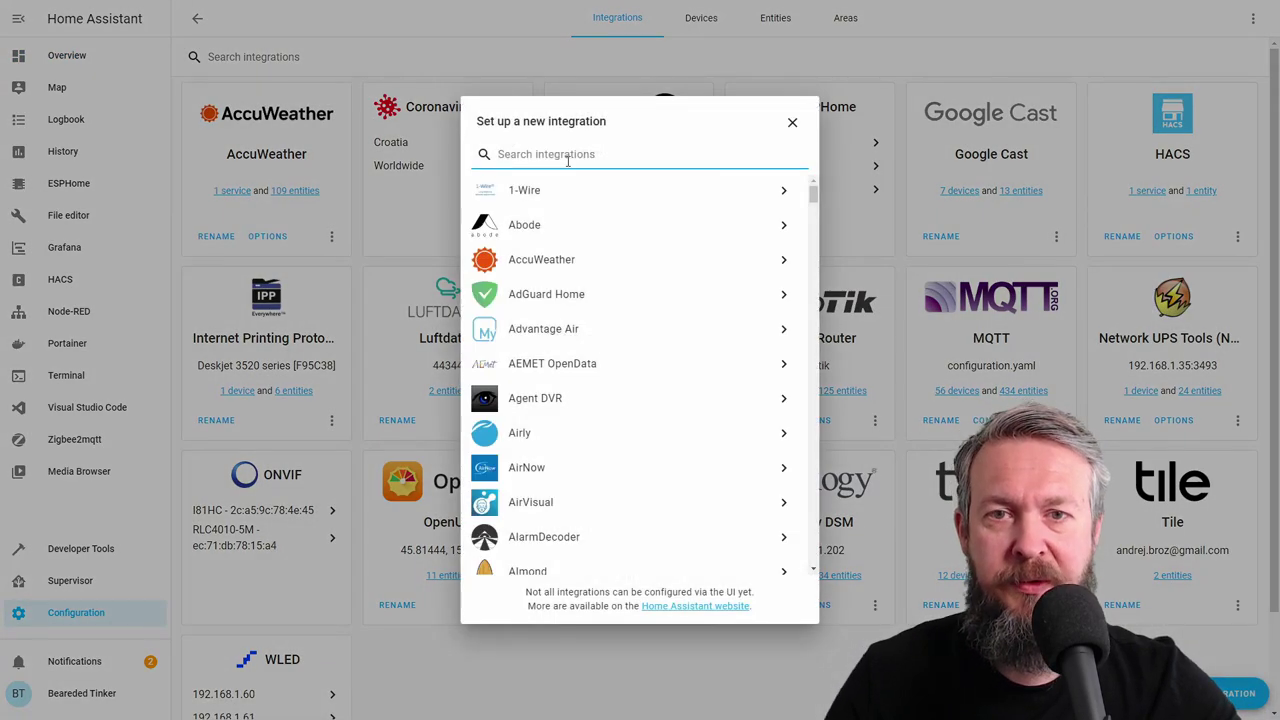
text(mi)
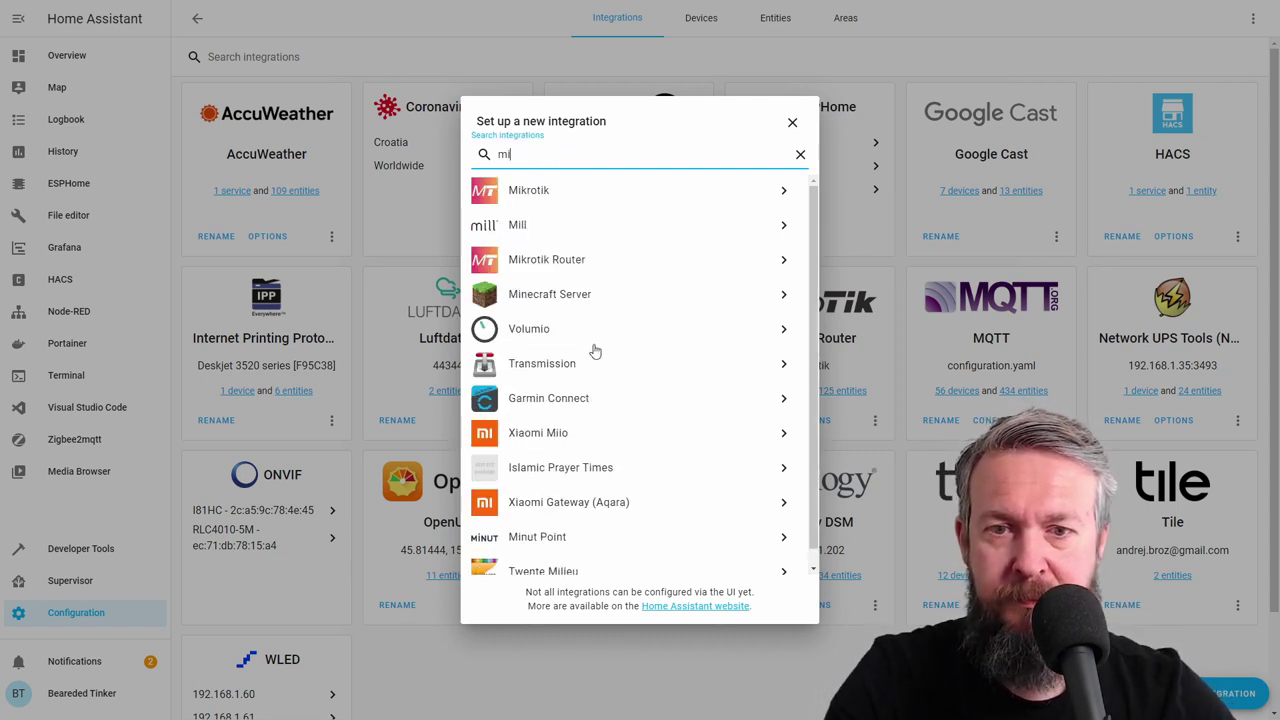
click(561, 436)
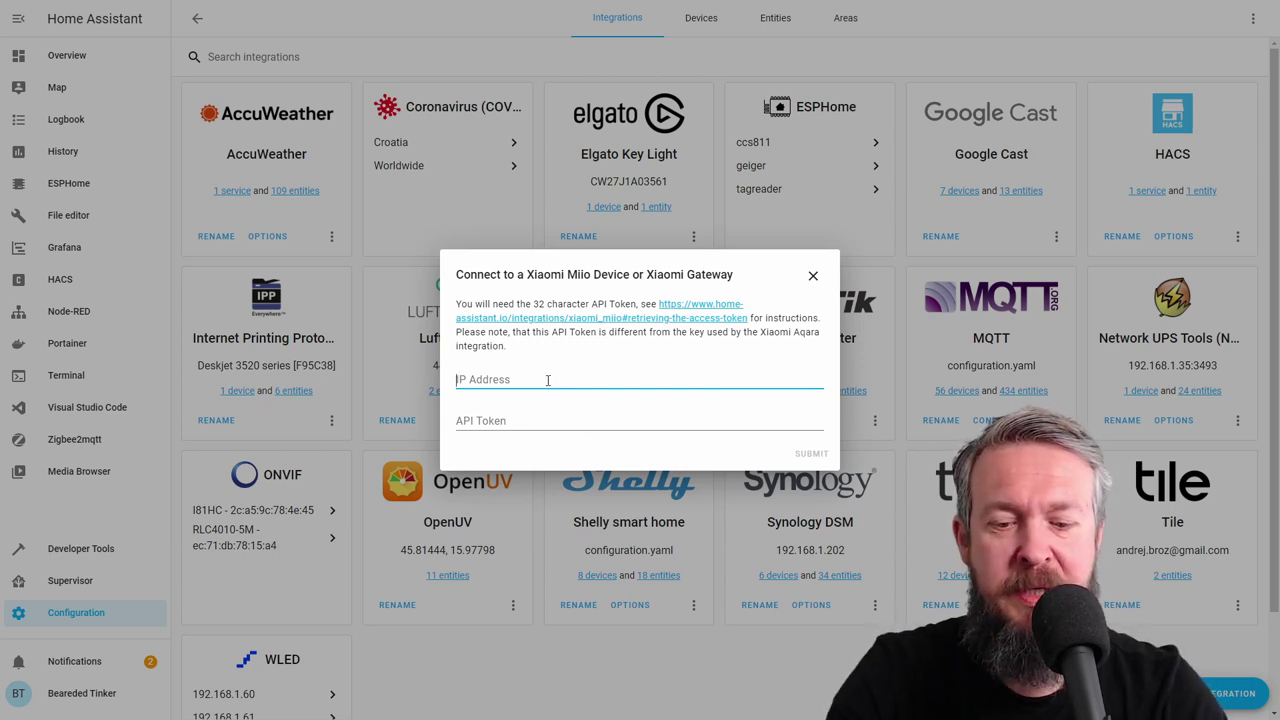
Connect the Xiaomi Miio device using IP address 192.168.1.117 and the vacuum's API token, and finish the setup.
text(192.168.1.11)
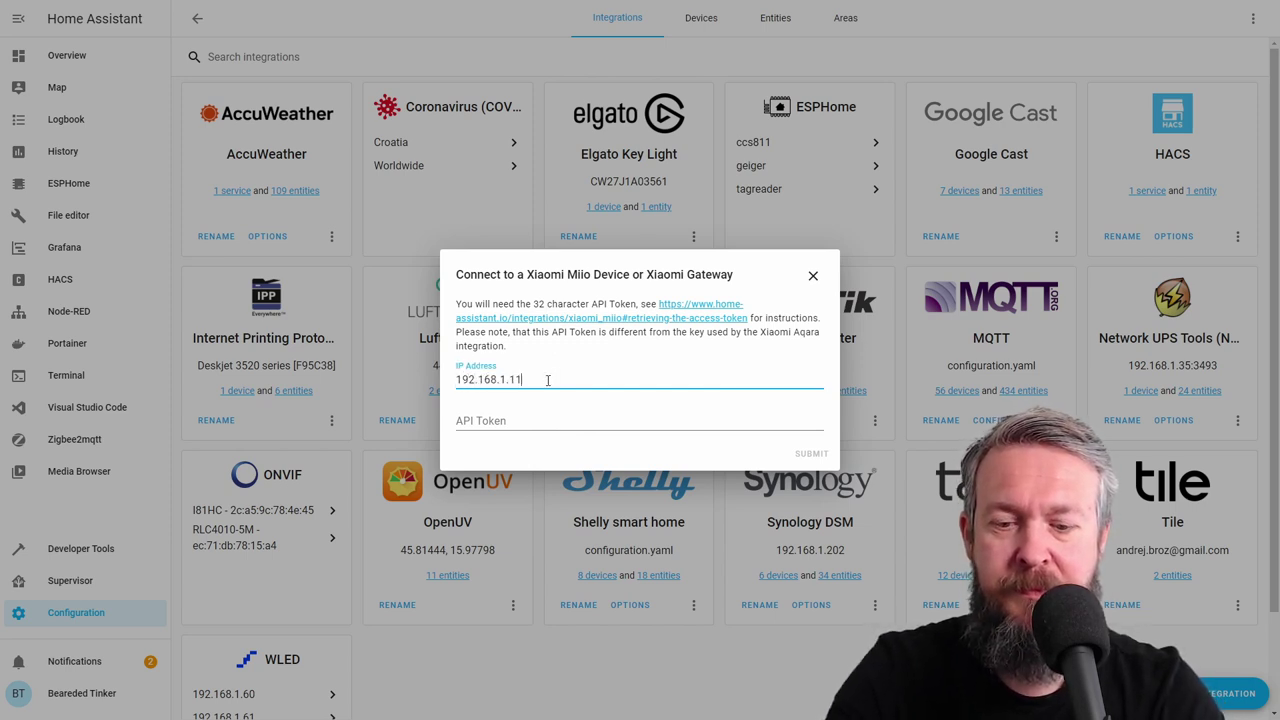
text(7)
key(Tab)
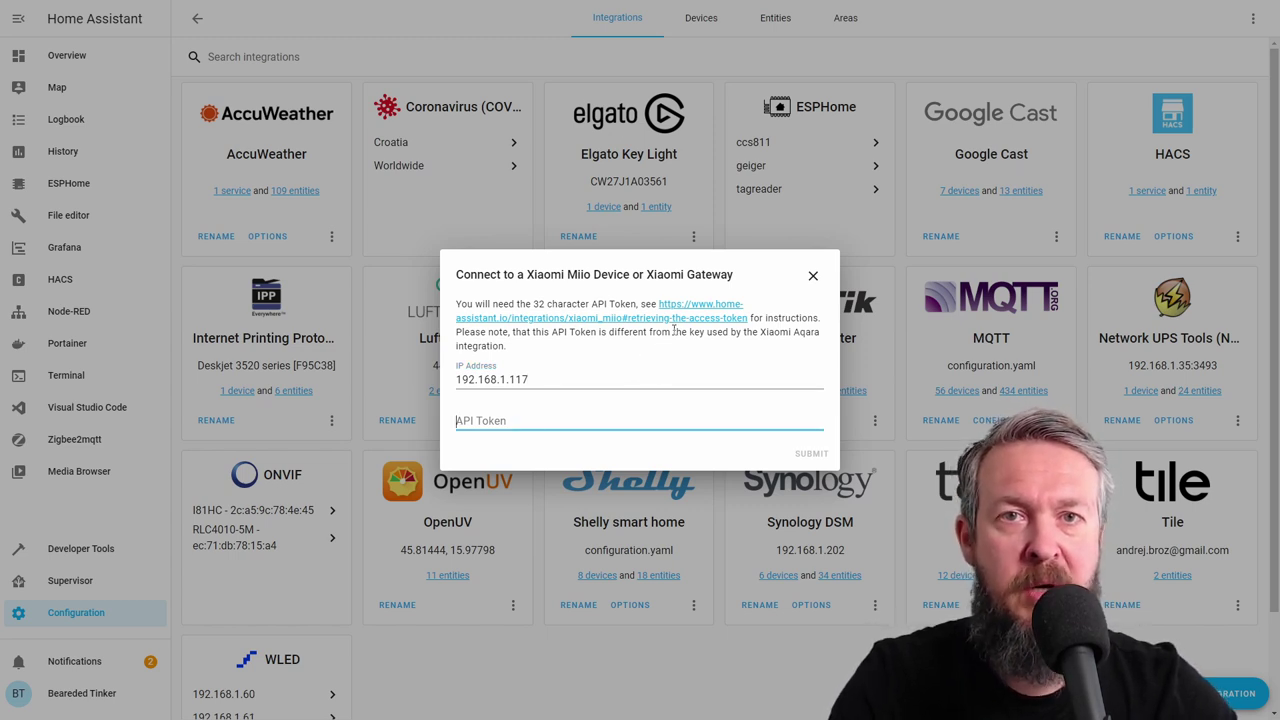
key(ctrl+v)
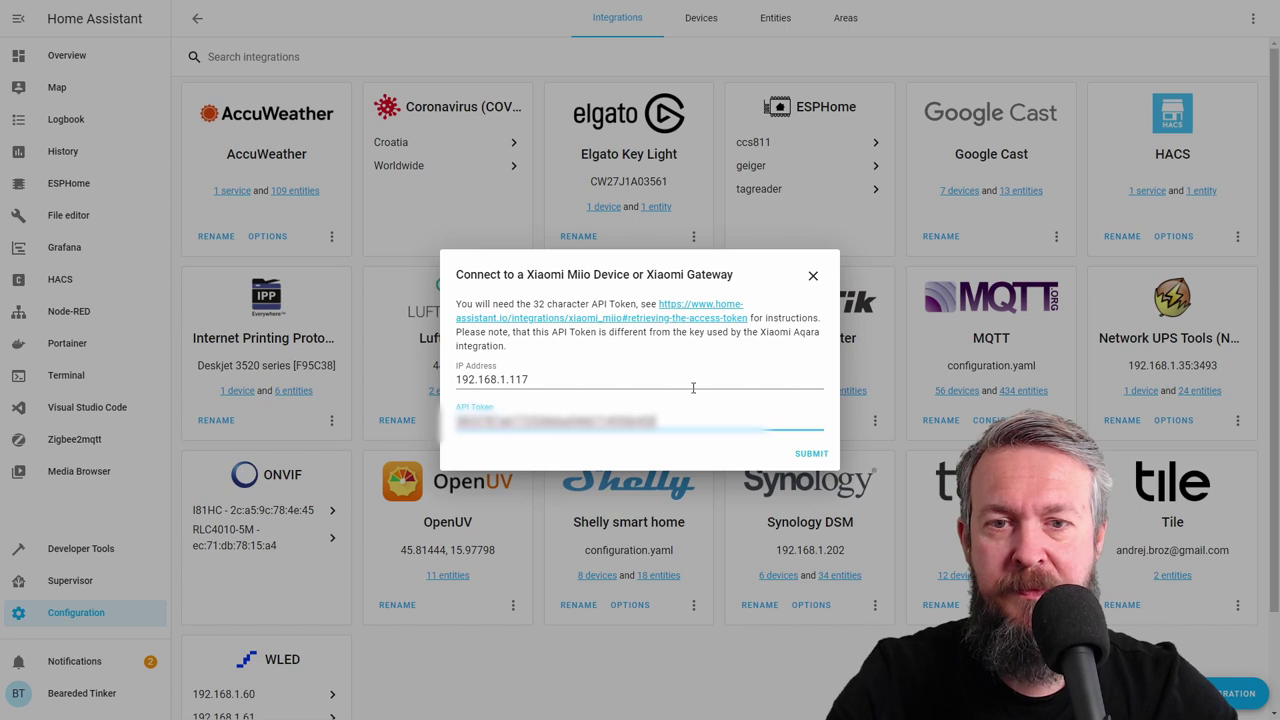
click(812, 456)
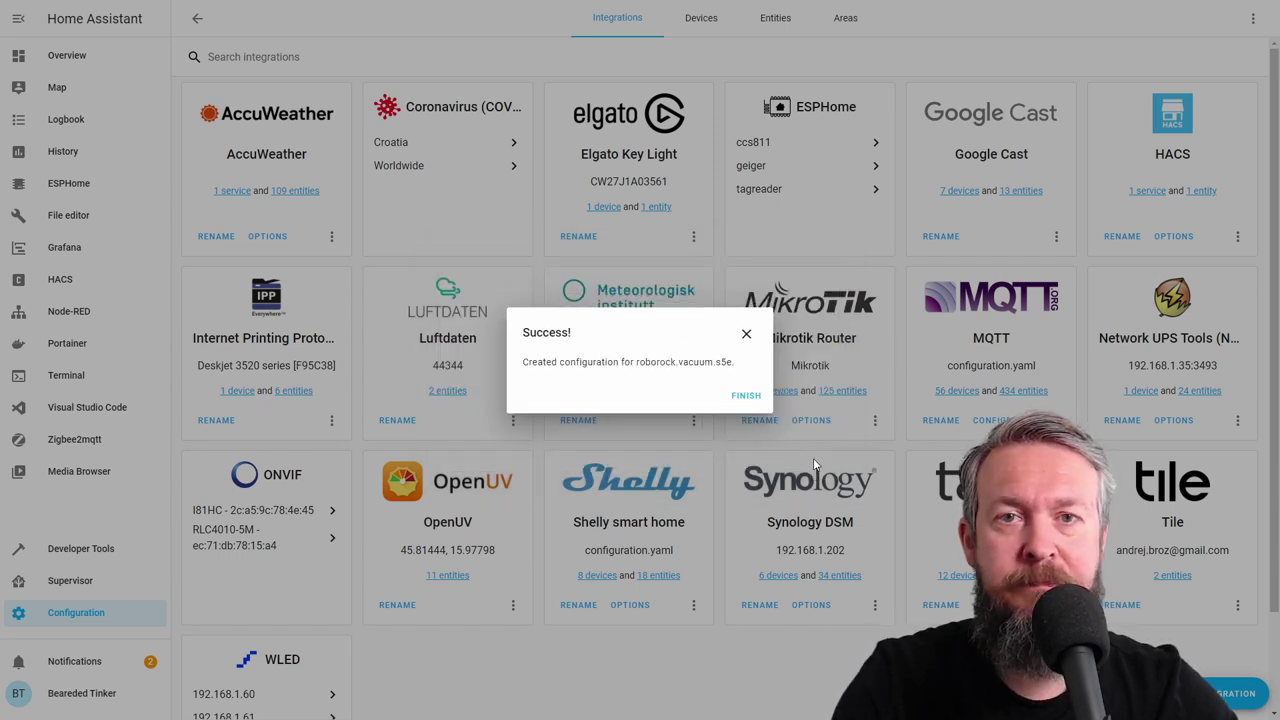
click(751, 400)
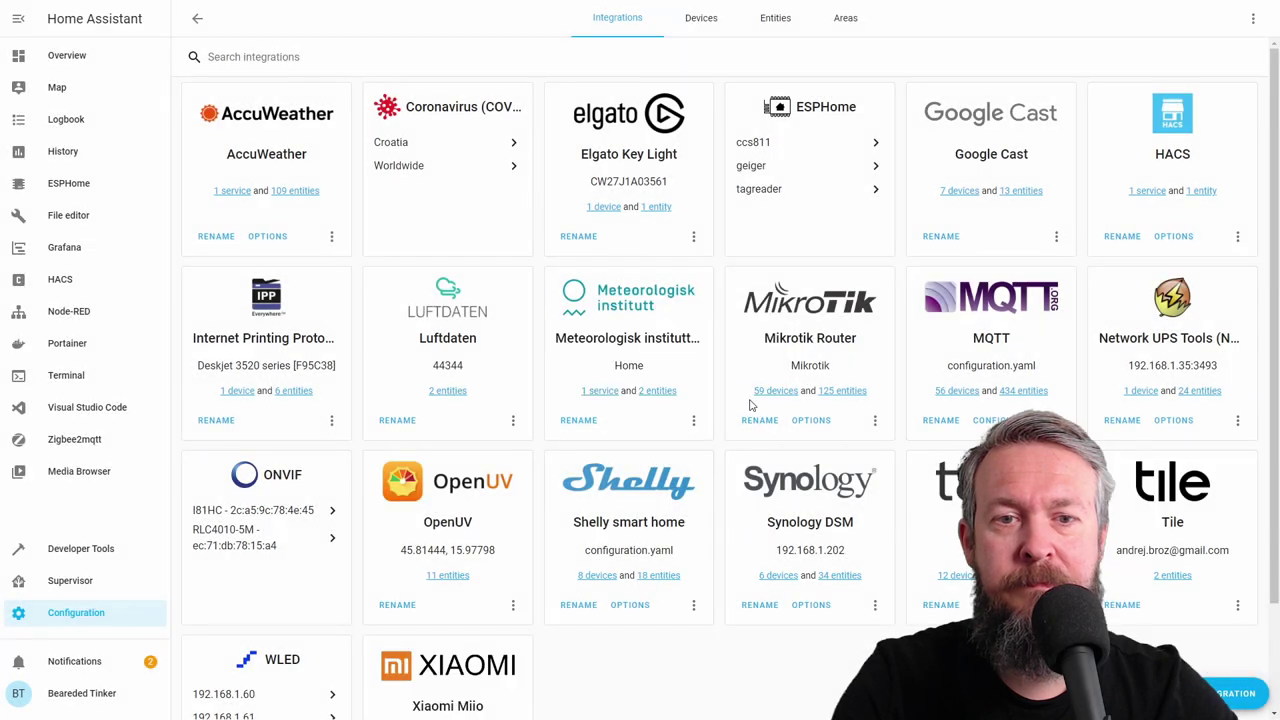
Open the roborock.vacuum.s5e device from the Xiaomi Miio integration.
scroll(640, 500, down, 3)
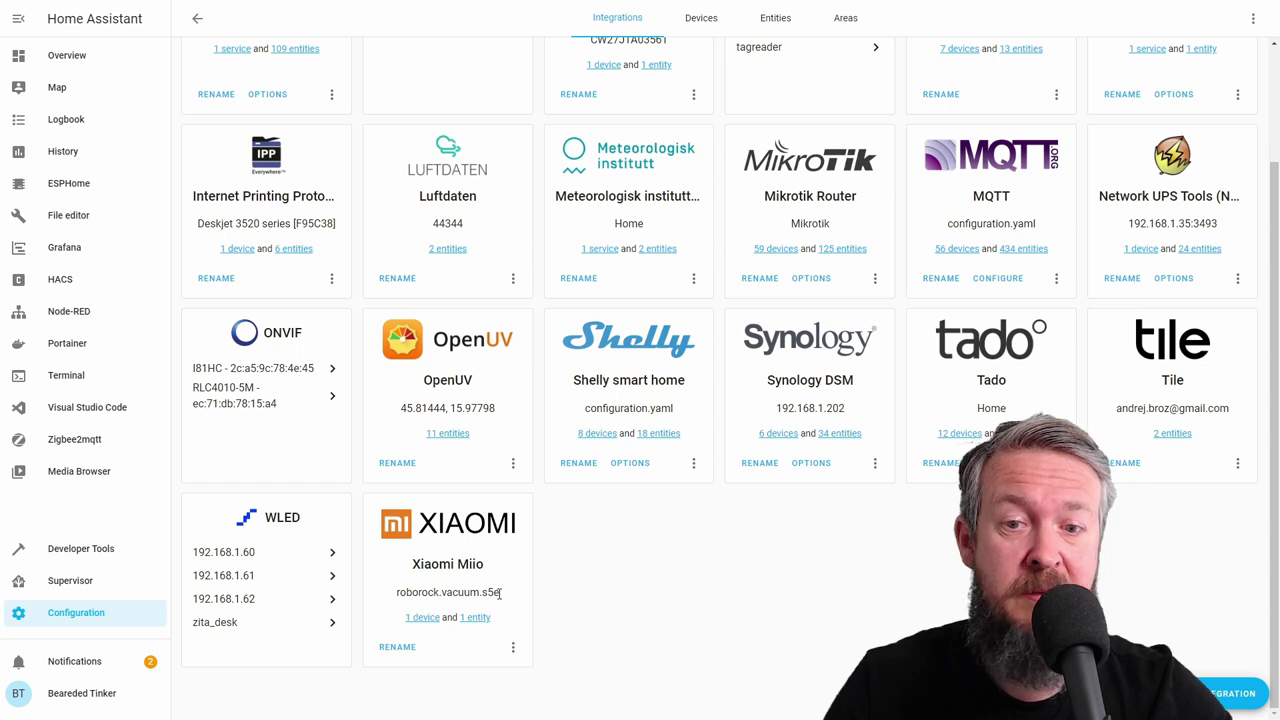
click(423, 618)
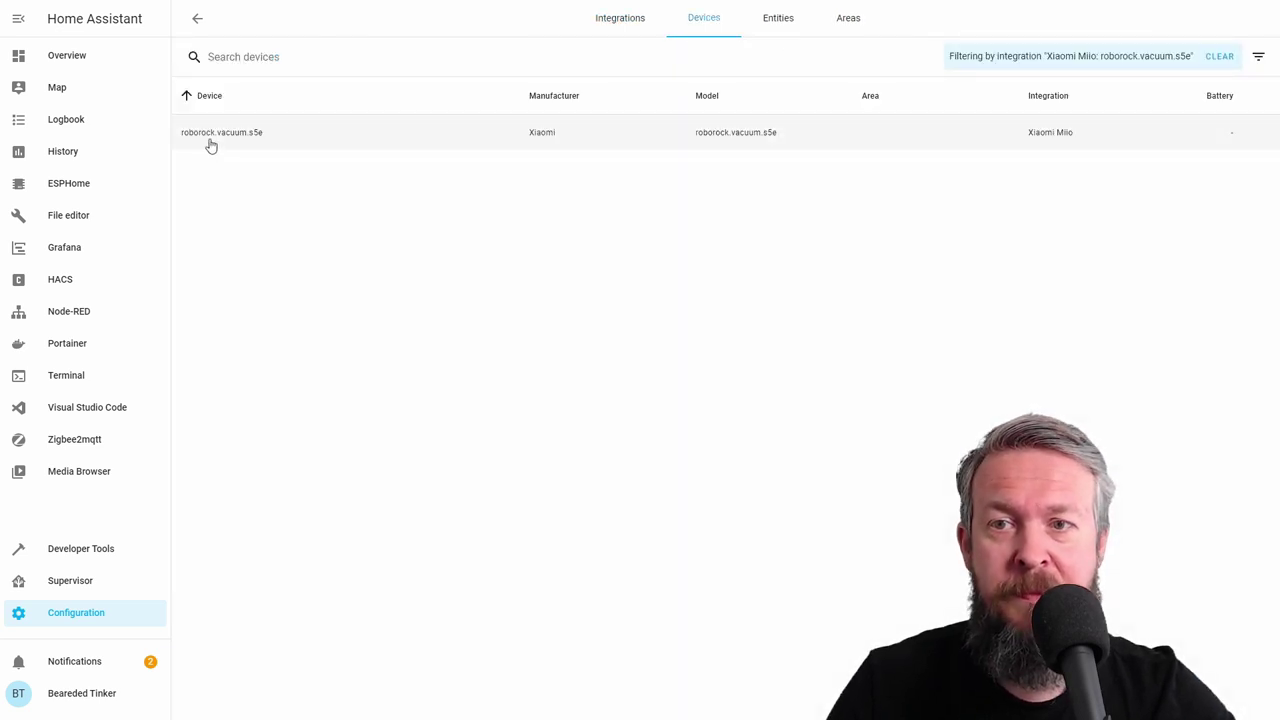
click(210, 142)
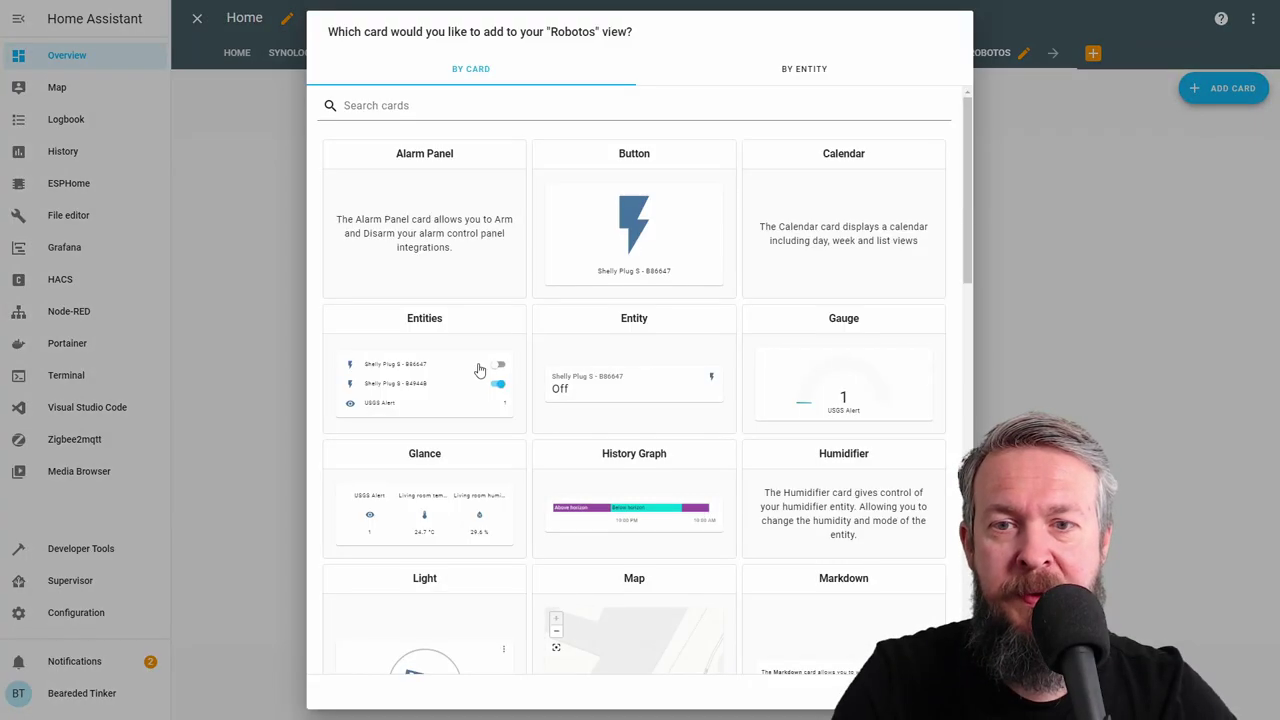
Start an Entities card for the Robotos view and set its first entity to vacuum.roborock_vacuum_s5e.
click(477, 371)
click(507, 339)
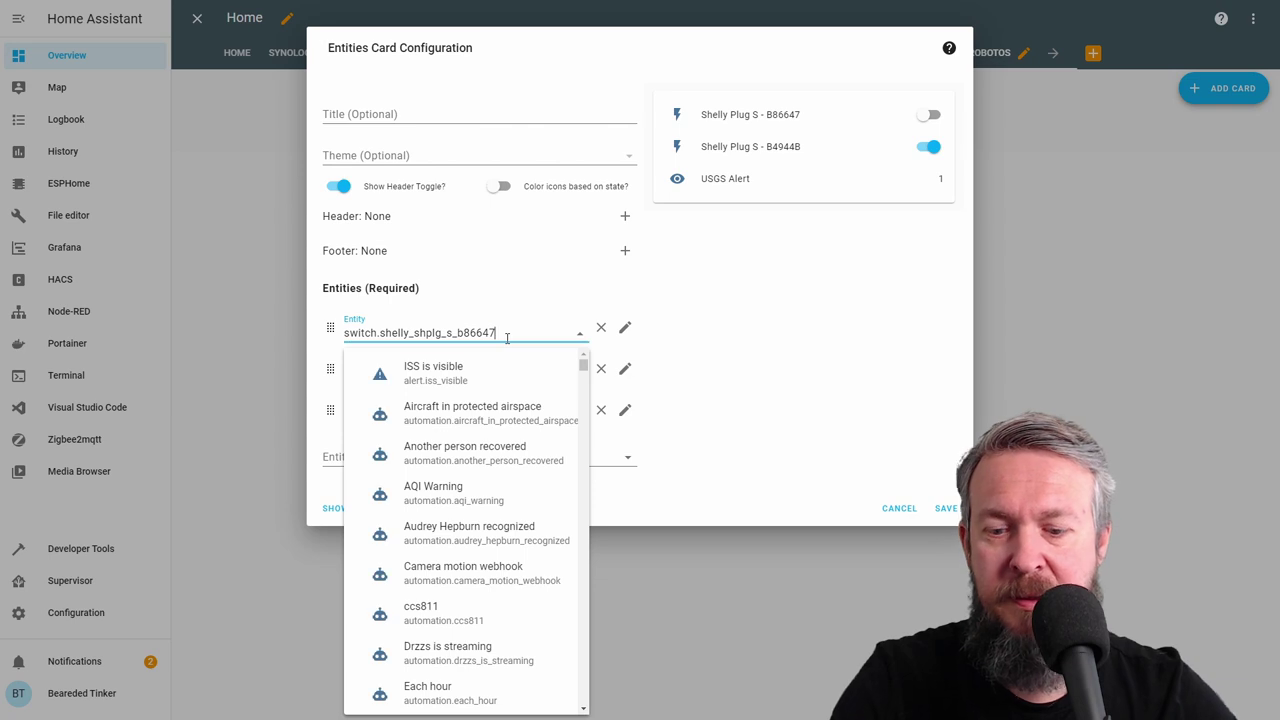
key(ctrl+a)
key(BackSpace)
text(robo)
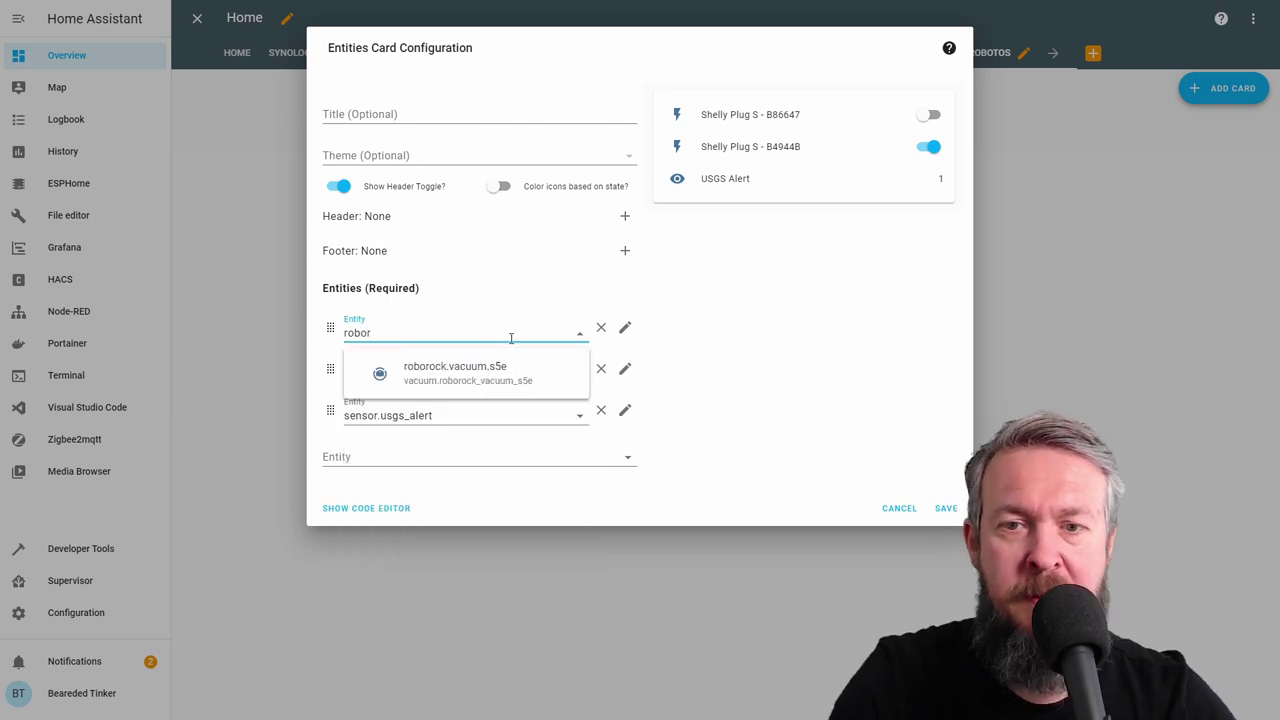
text(r)
click(513, 367)
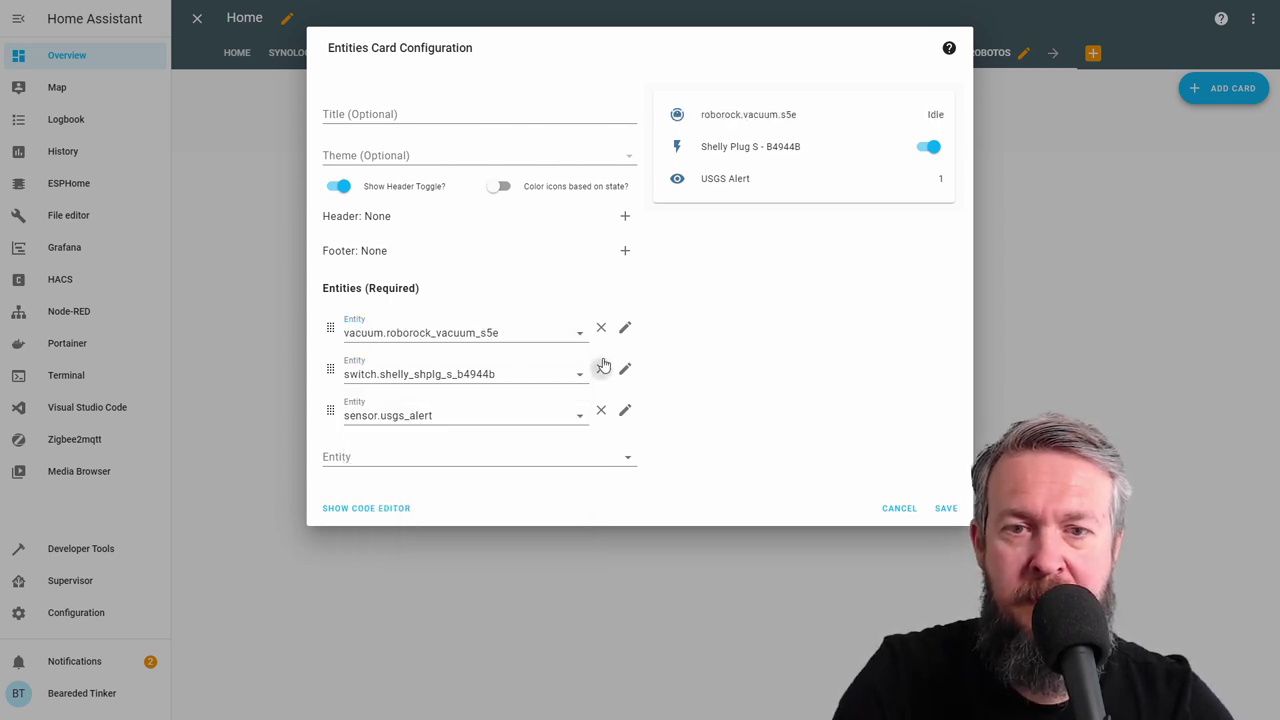
Remove the Shelly switch and USGS alert entities from the Entities card, save it, and leave dashboard editing.
click(601, 368)
click(601, 368)
click(930, 417)
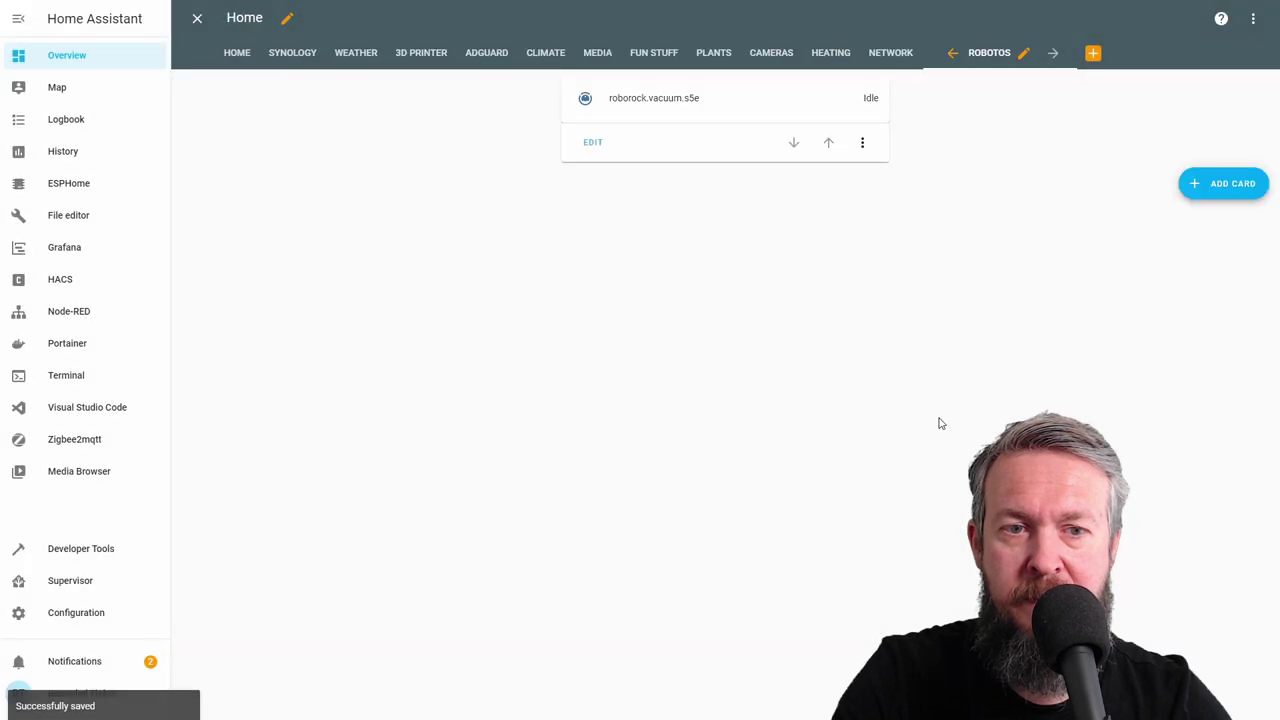
click(197, 18)
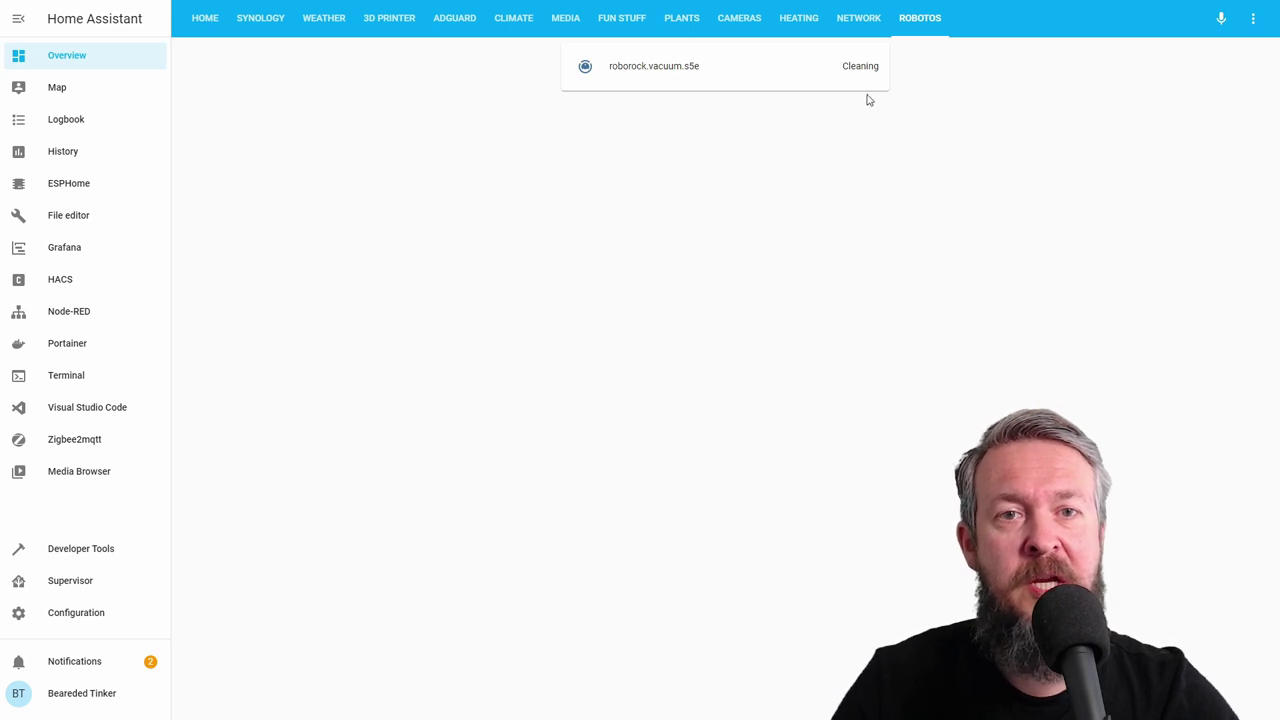
Open the roborock.vacuum.s5e details and examine its commands, fan speed options and maintenance attributes.
click(646, 68)
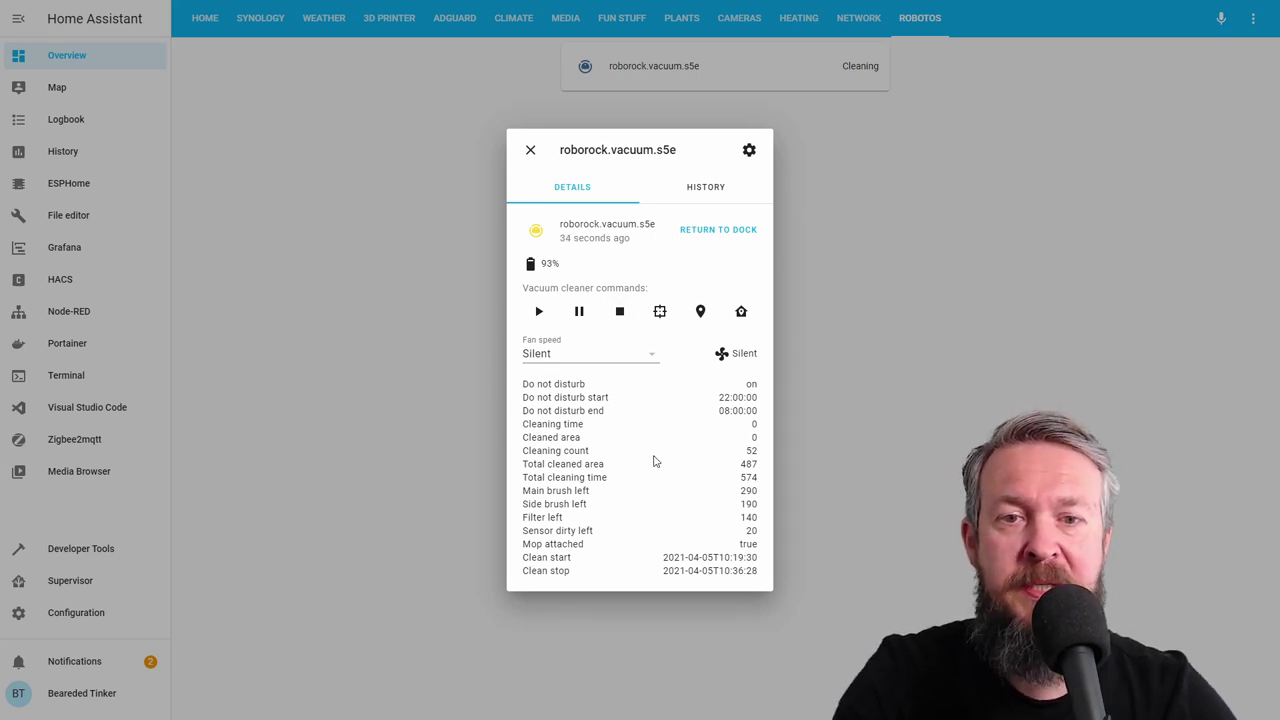
click(654, 352)
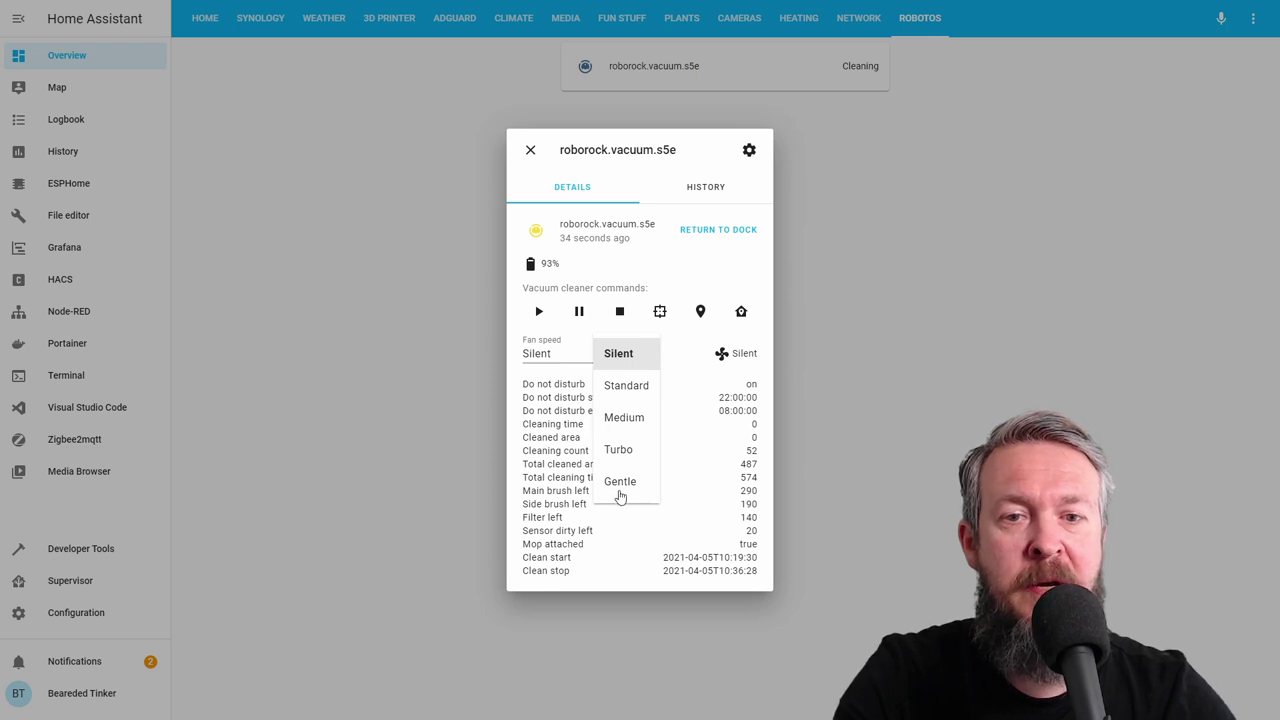
click(697, 413)
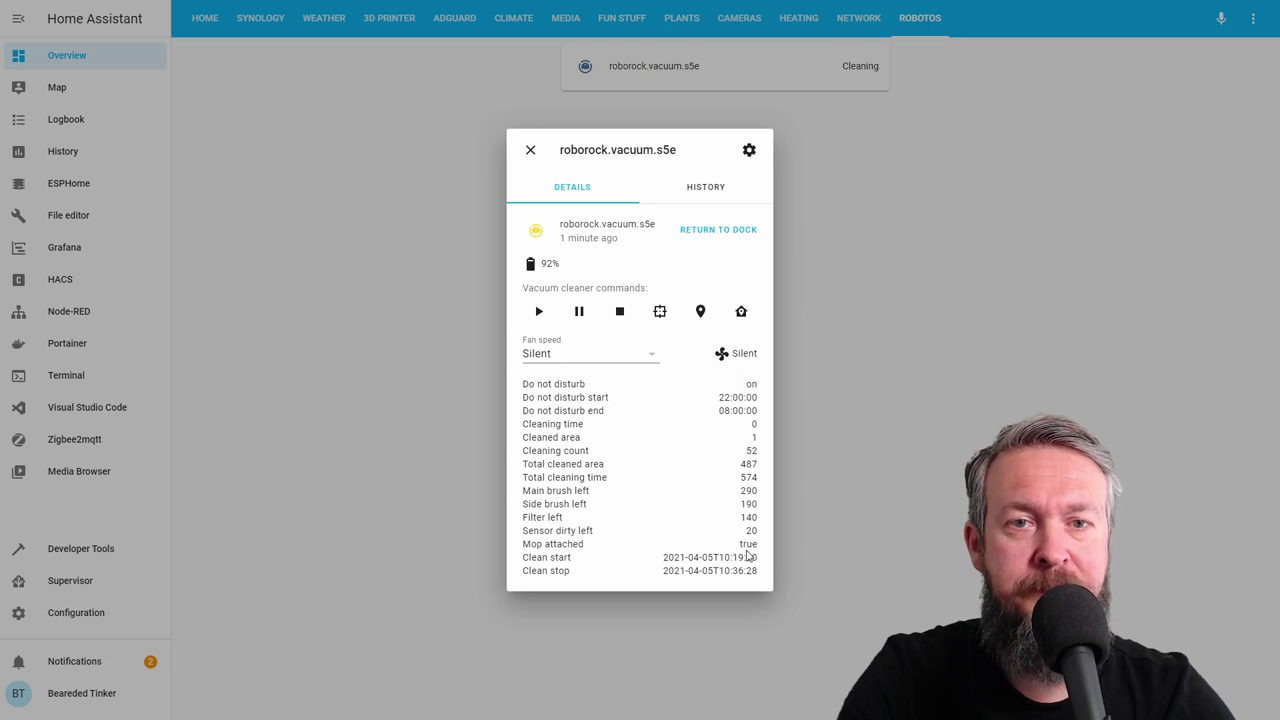
click(582, 312)
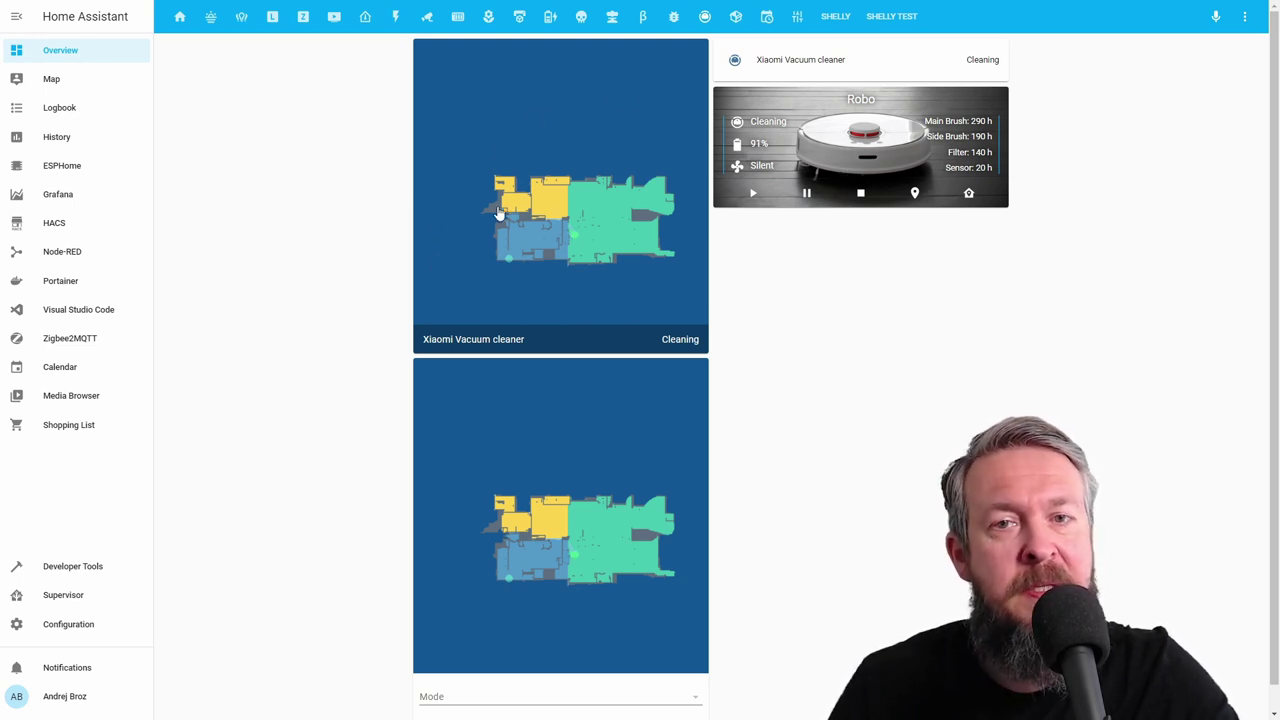
Examine the vacuum map cards on the other dashboard and the cleaning modes the map card offers.
scroll(594, 466, down, 1)
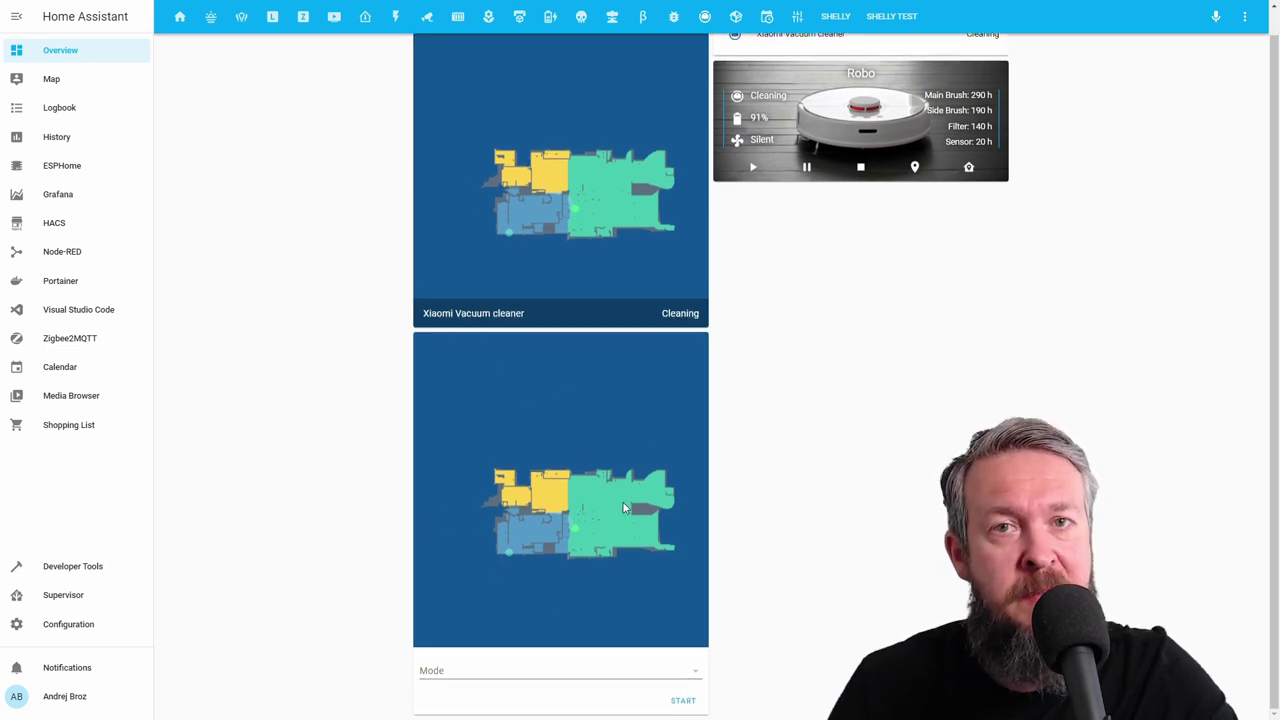
click(524, 672)
scroll(687, 668, down, 1)
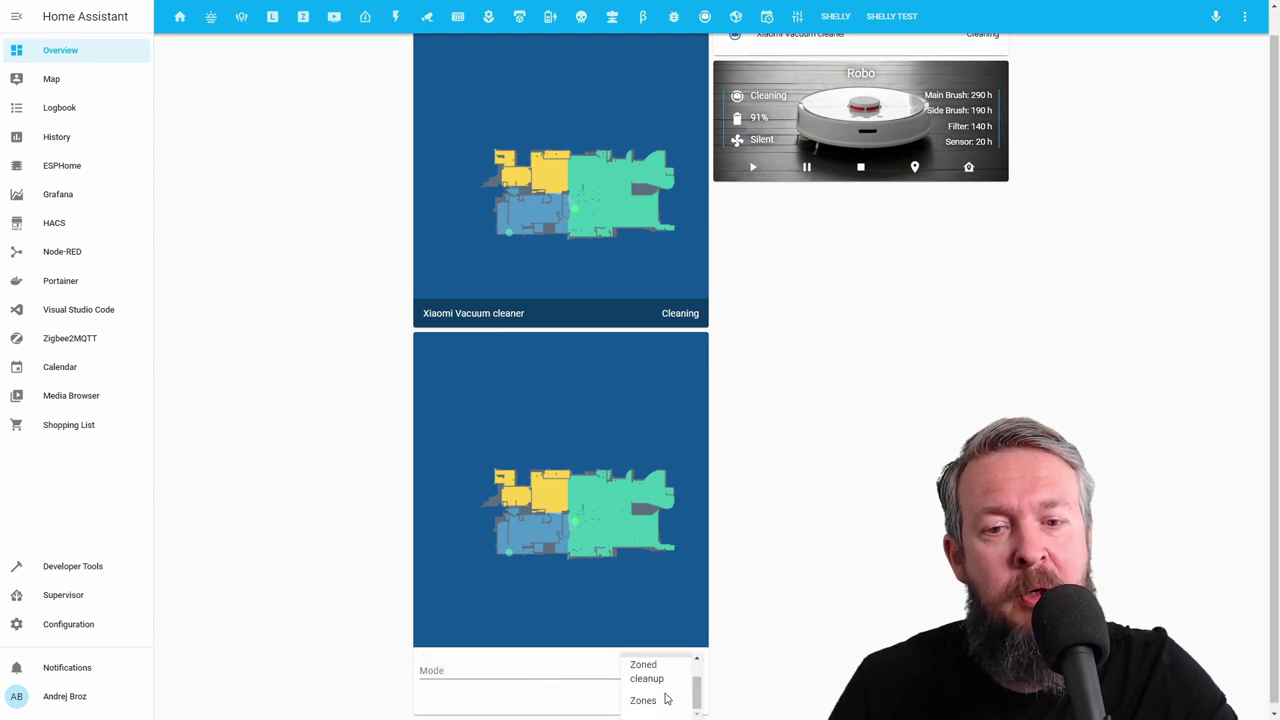
scroll(655, 708, up, 1)
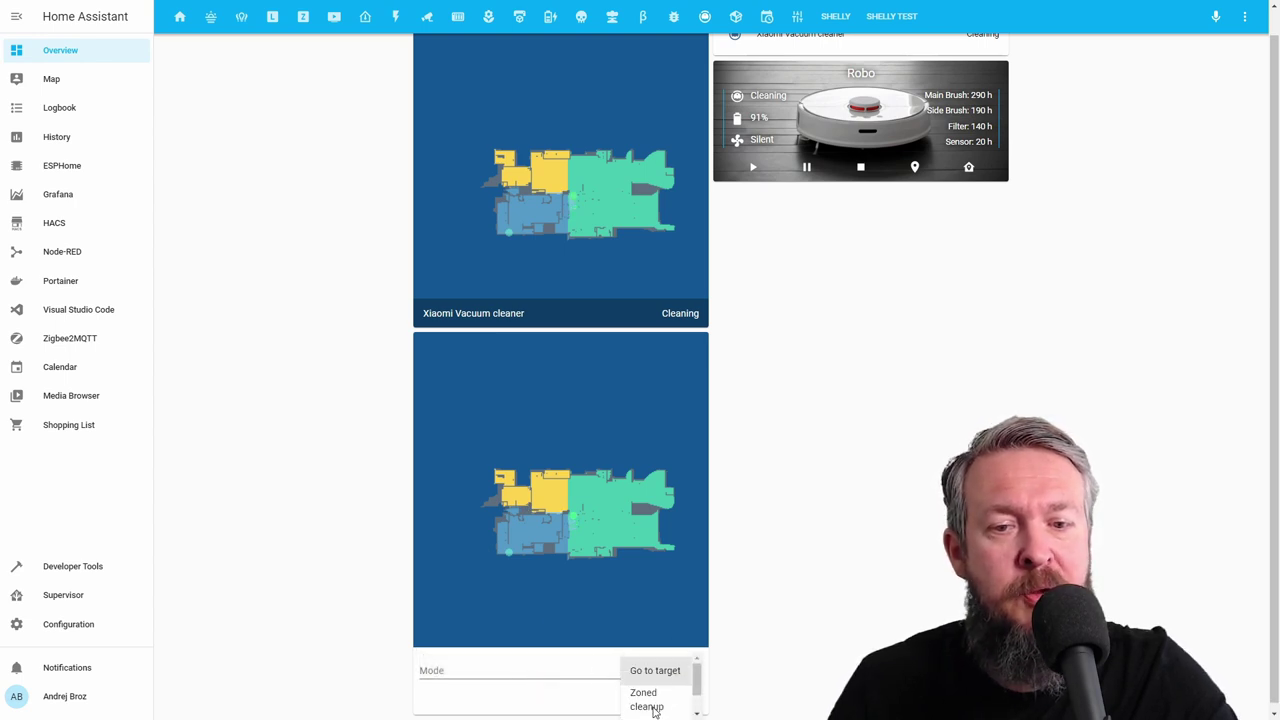
click(784, 623)
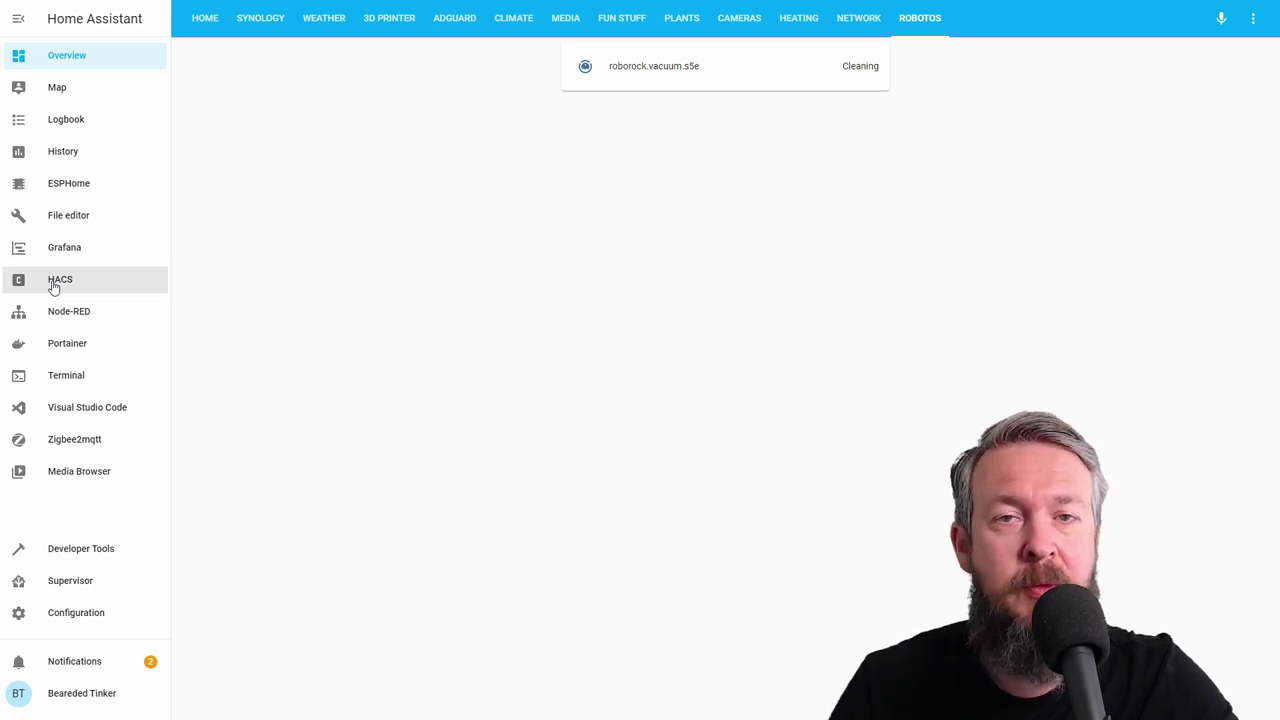
In HACS, search the frontend repositories for "xiao", install Simple Vacuum Card v4.2.0, and reload the browser.
click(53, 287)
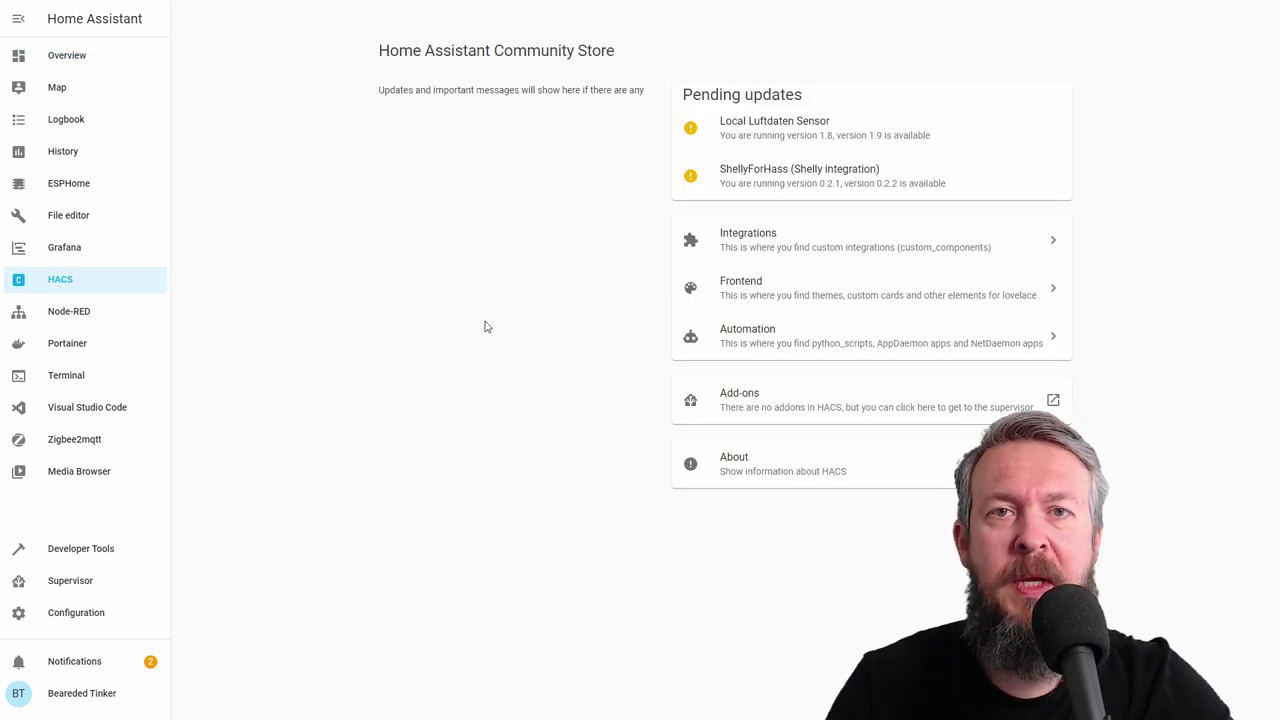
click(765, 295)
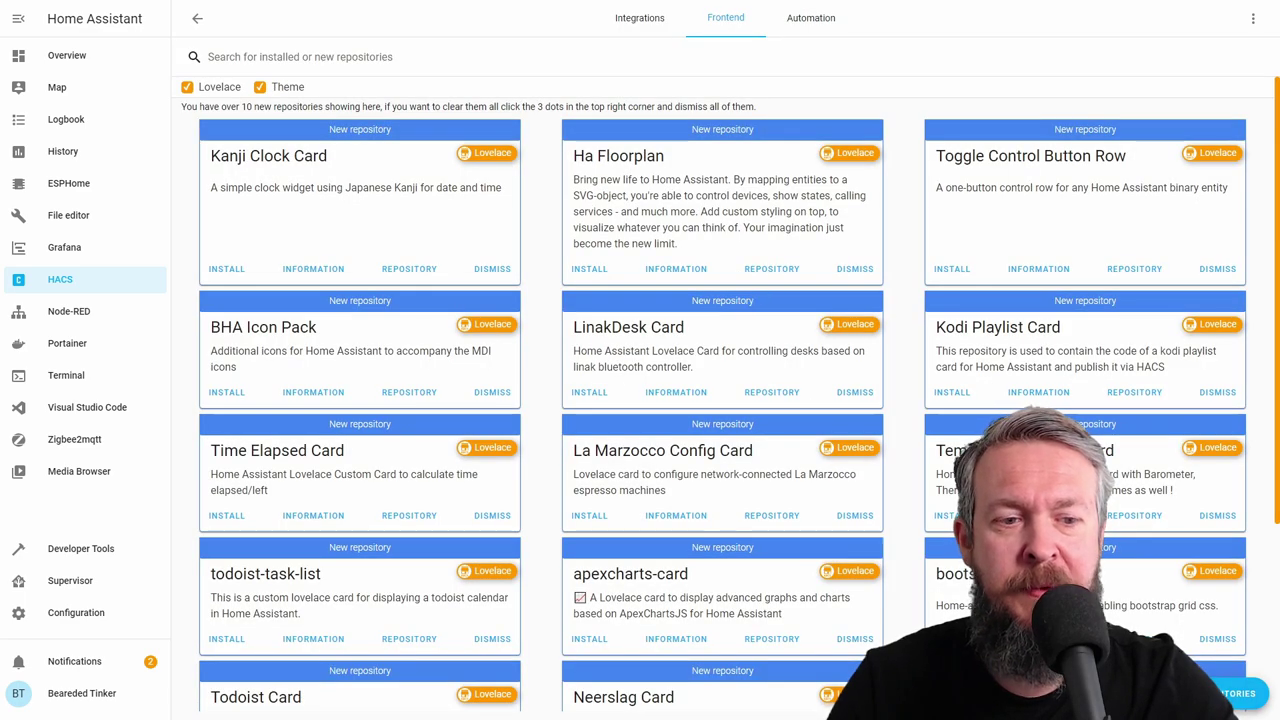
click(1237, 693)
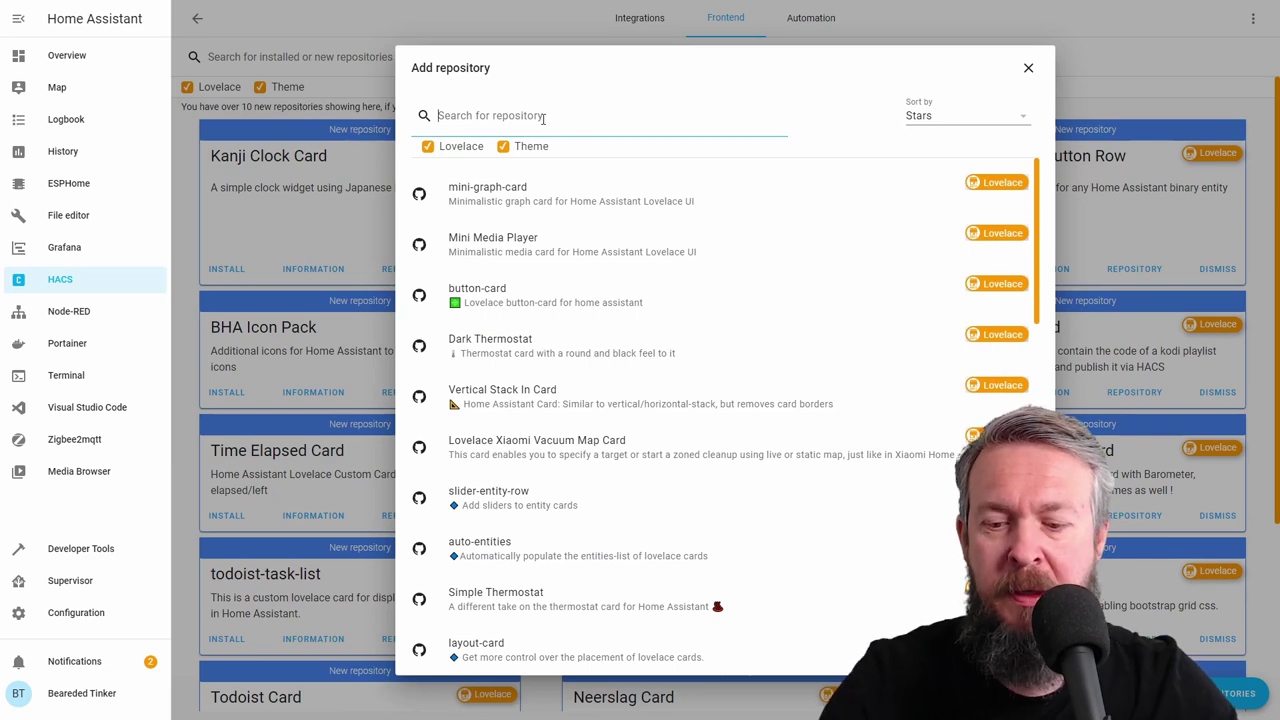
text(xiao)
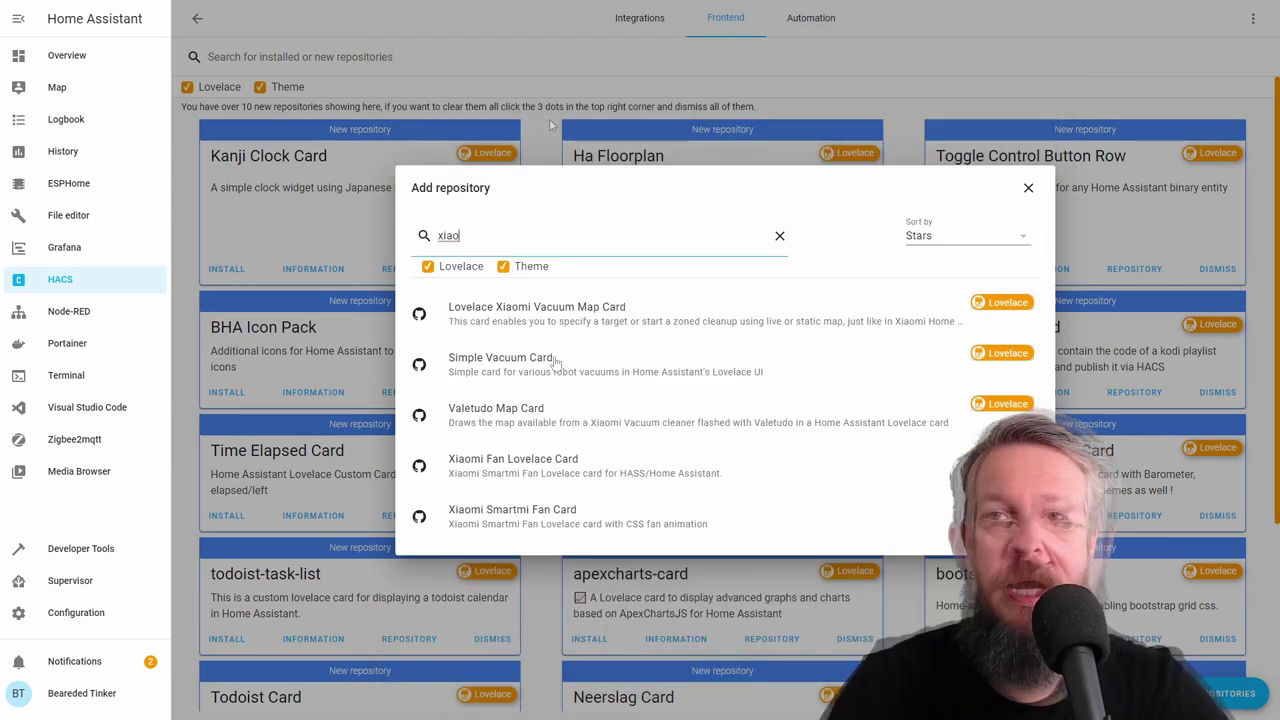
click(505, 365)
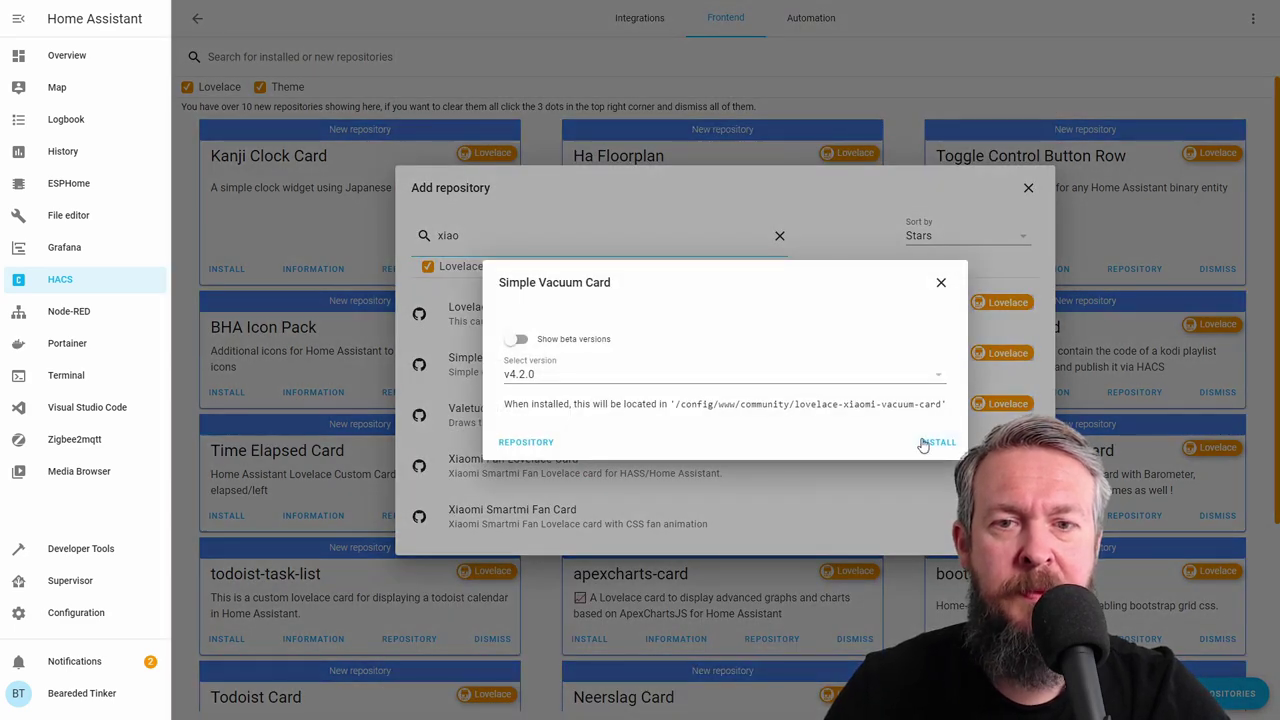
click(925, 442)
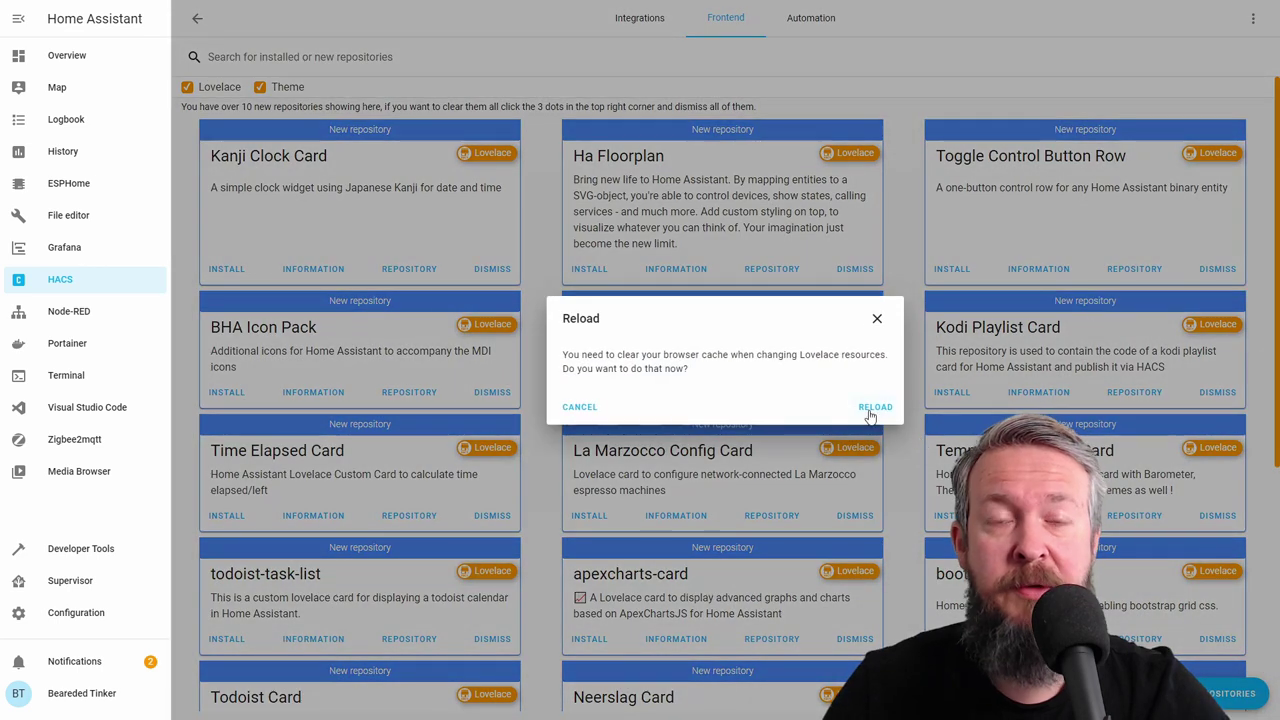
click(870, 408)
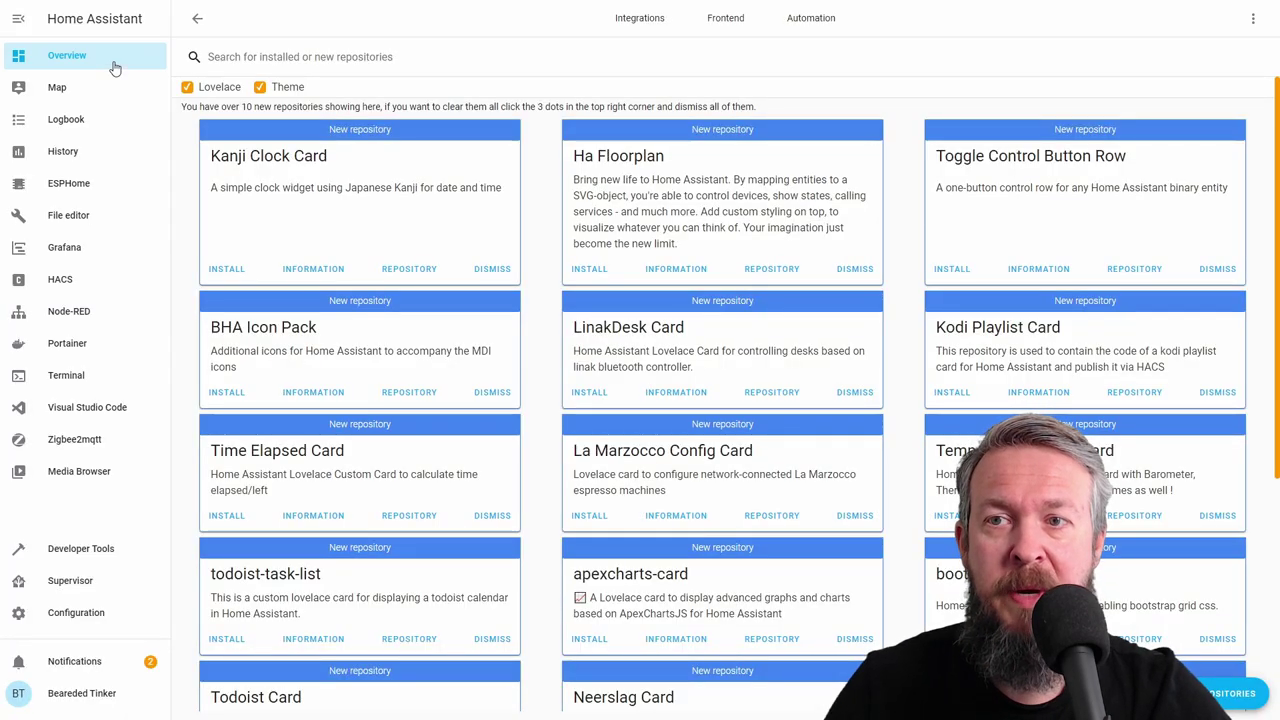
Return to the Robotos view of the dashboard and open it for editing.
click(114, 62)
click(920, 18)
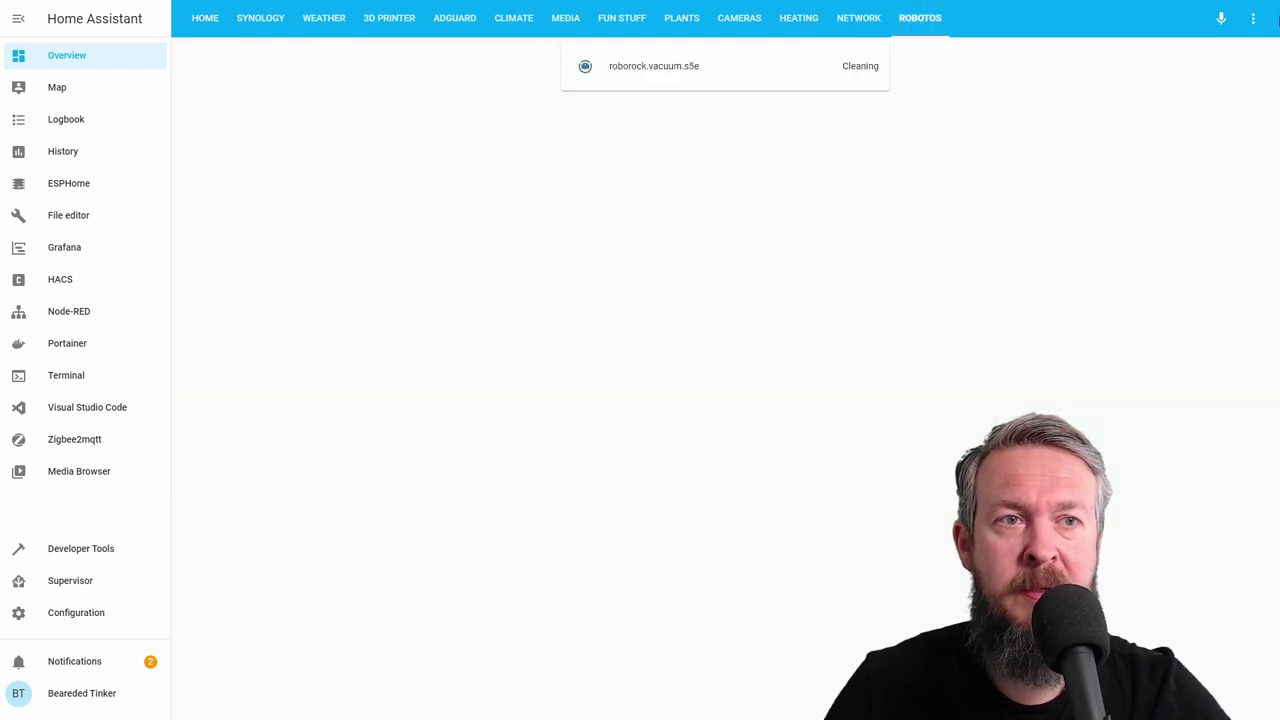
click(1253, 18)
click(1218, 53)
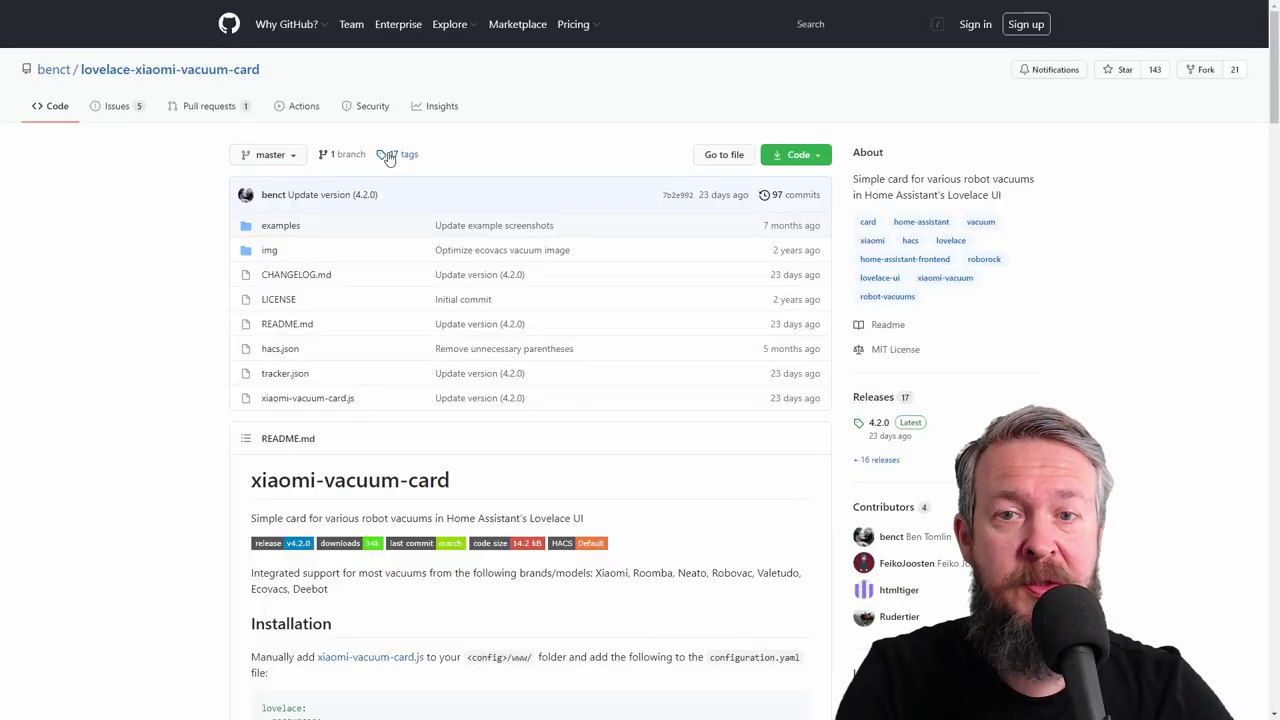
In the lovelace-xiaomi-vacuum-card README on GitHub, copy the two-line basic configuration example with the card type and entity.
scroll(406, 142, down, 12)
scroll(406, 142, down, 15)
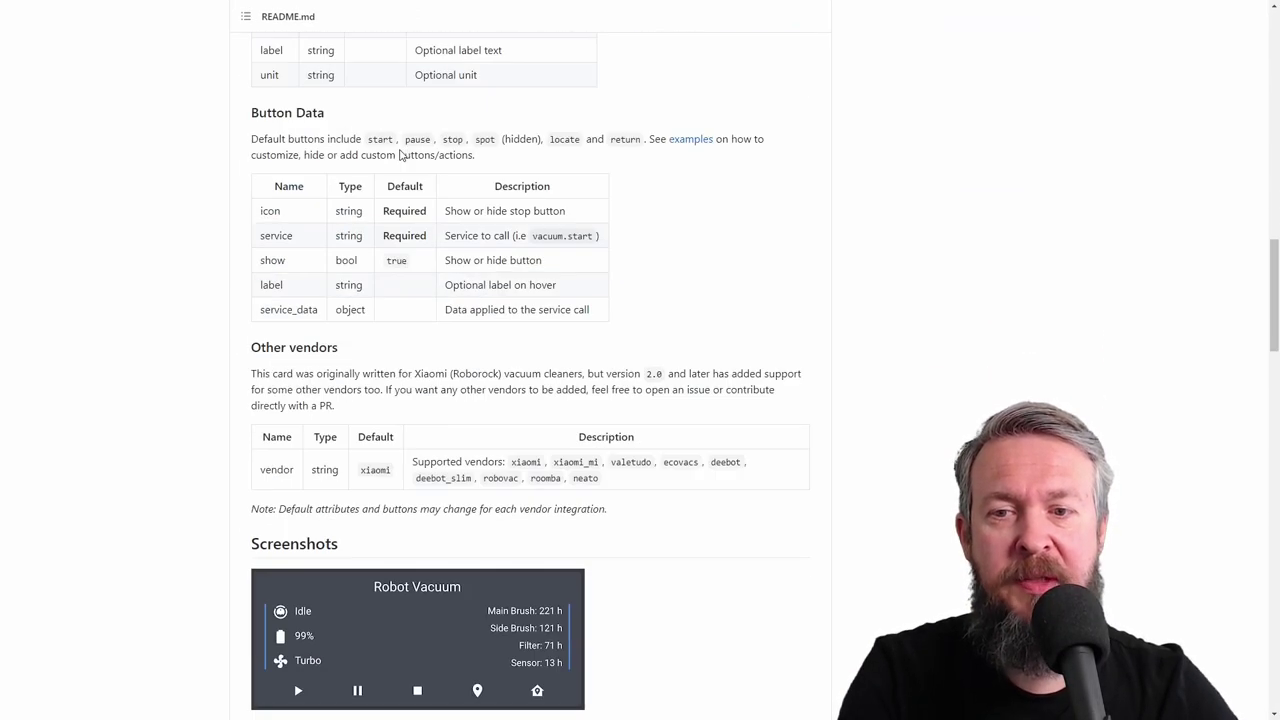
scroll(383, 171, down, 1)
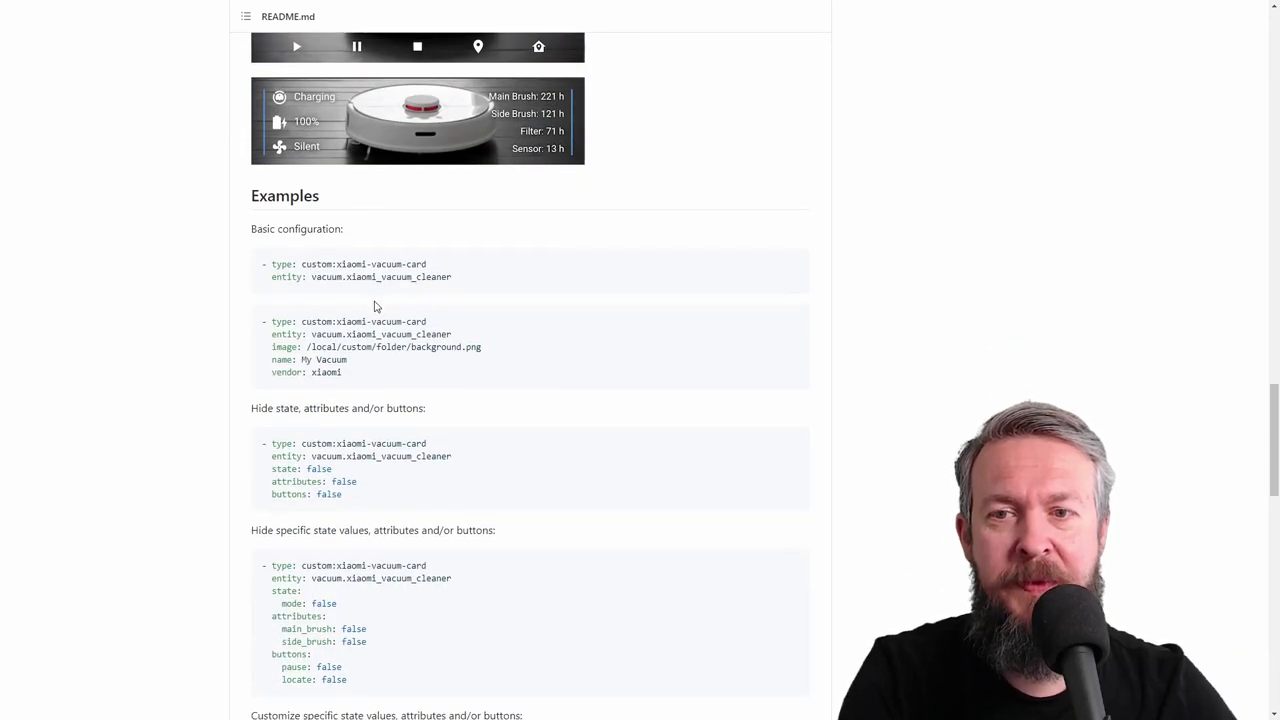
drag(460, 277, 246, 266)
drag(357, 373, 242, 314)
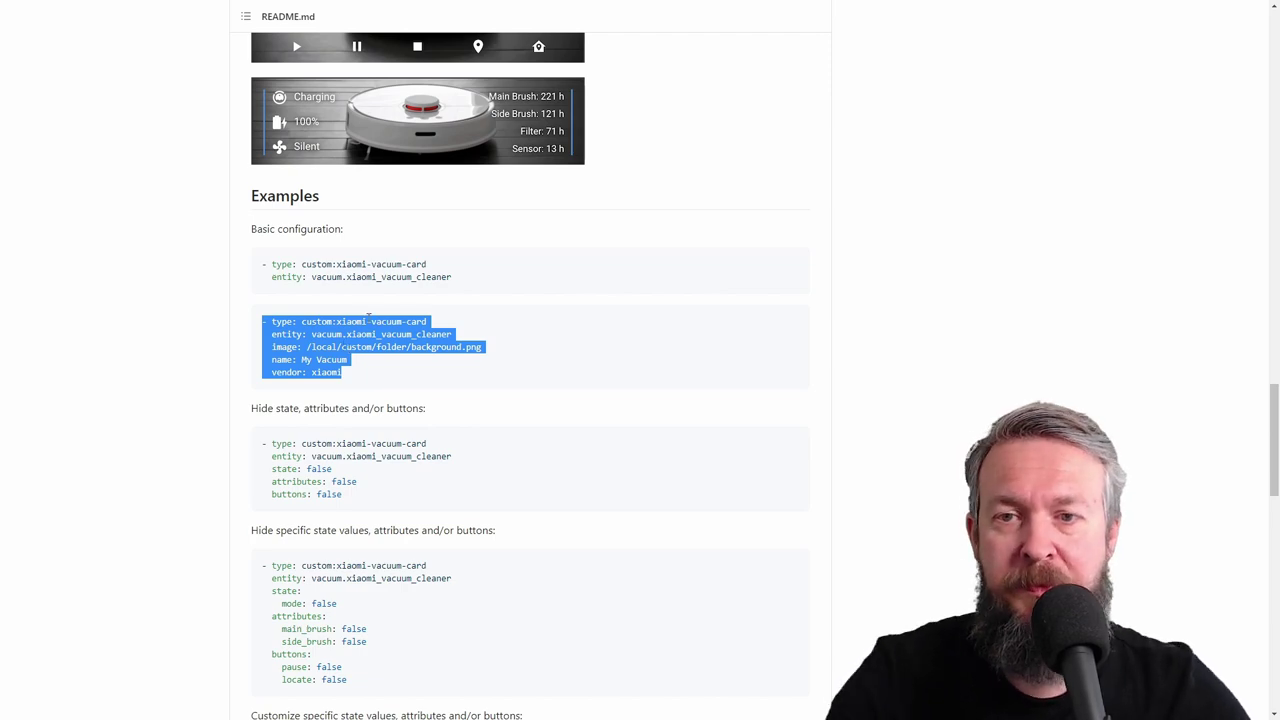
drag(452, 277, 251, 260)
key(ctrl+c)
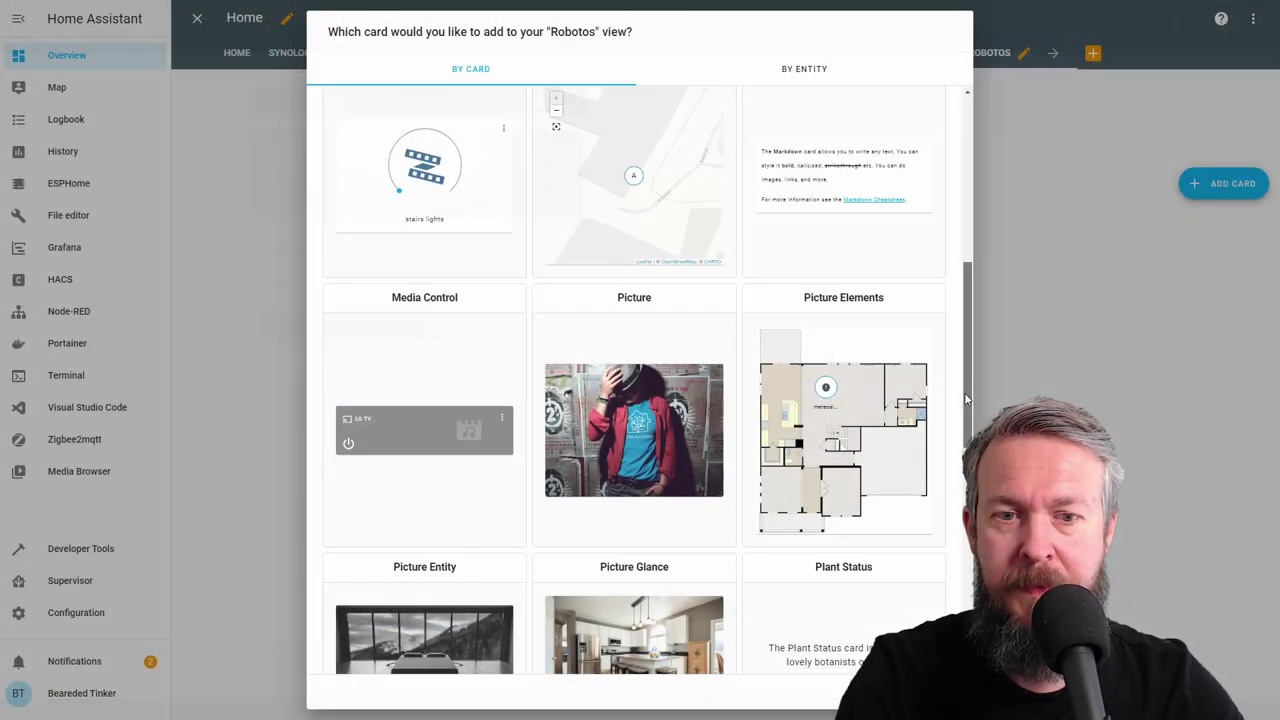
Start a manual card for the Robotos view and replace its code with the copied xiaomi-vacuum-card configuration.
scroll(964, 392, down, 10)
click(757, 648)
key(ctrl+a)
key(ctrl+v)
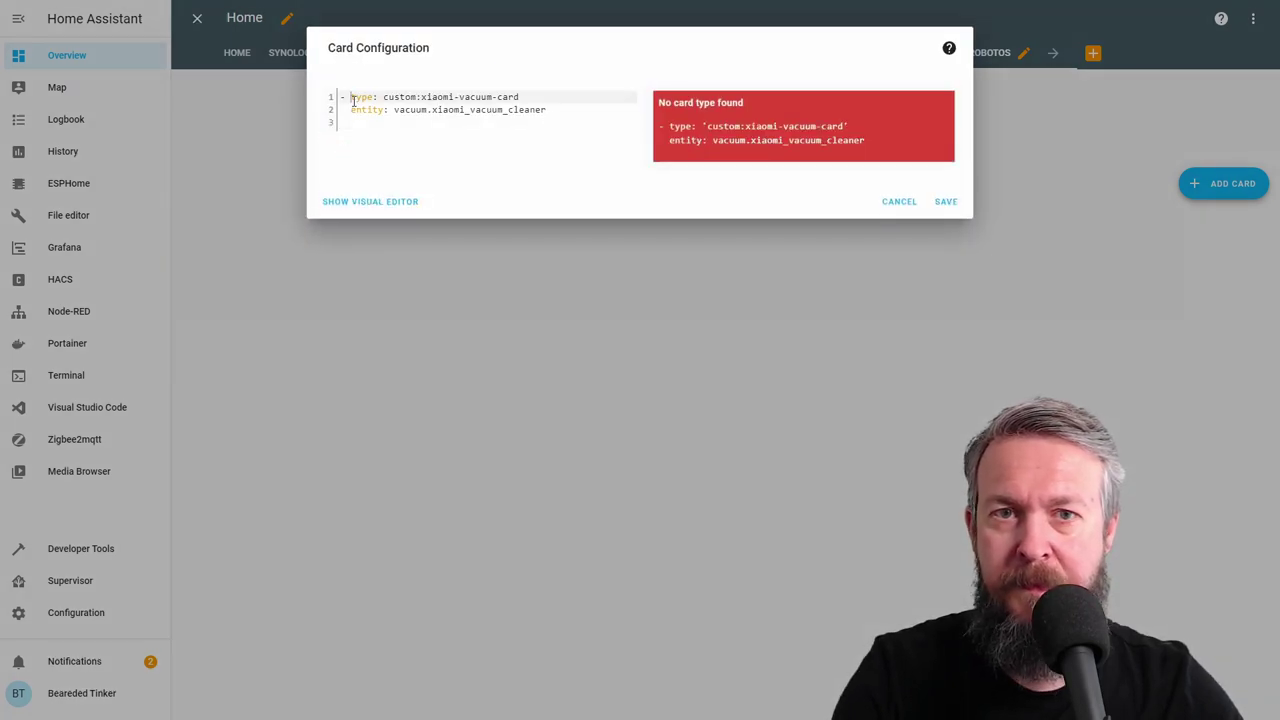
Remove the list dash and indentation from the card code, set the entity to vacuum.roborock_vacuum_s5e, and save the card.
click(351, 110)
key(BackSpace)
key(BackSpace)
drag(383, 110, 536, 110)
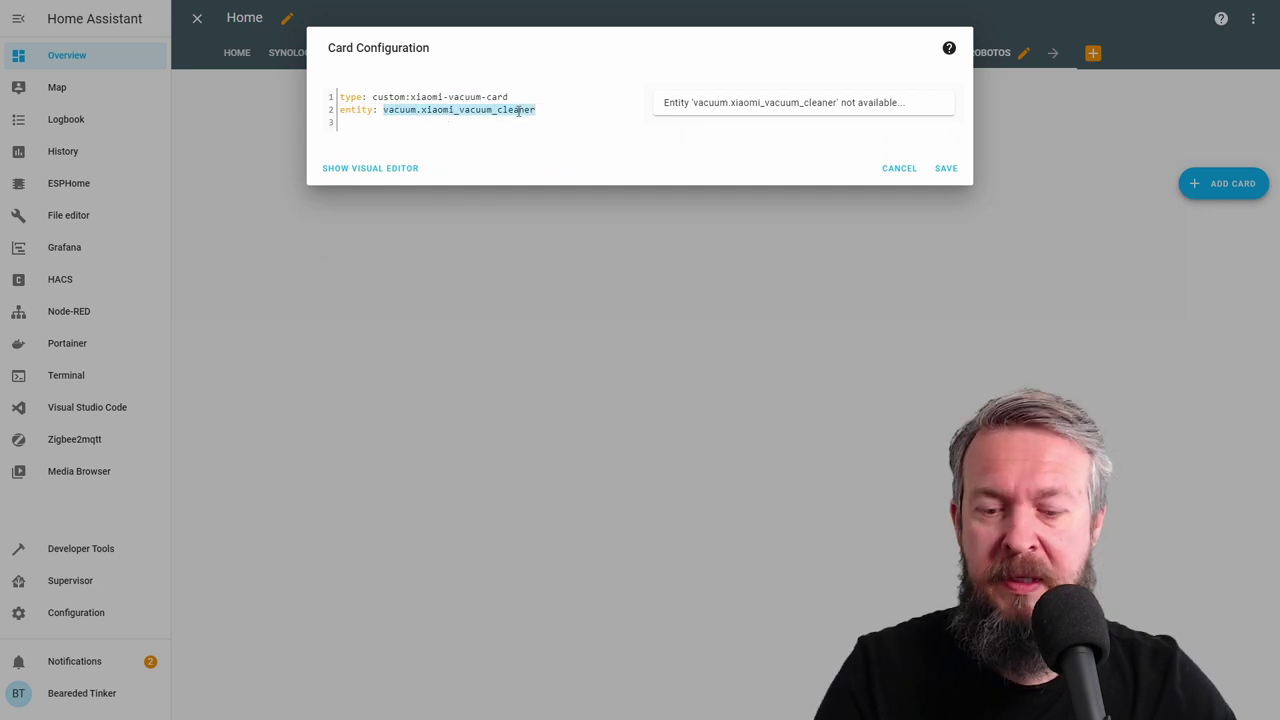
text(vacuum.roborock_vacuum_s5e)
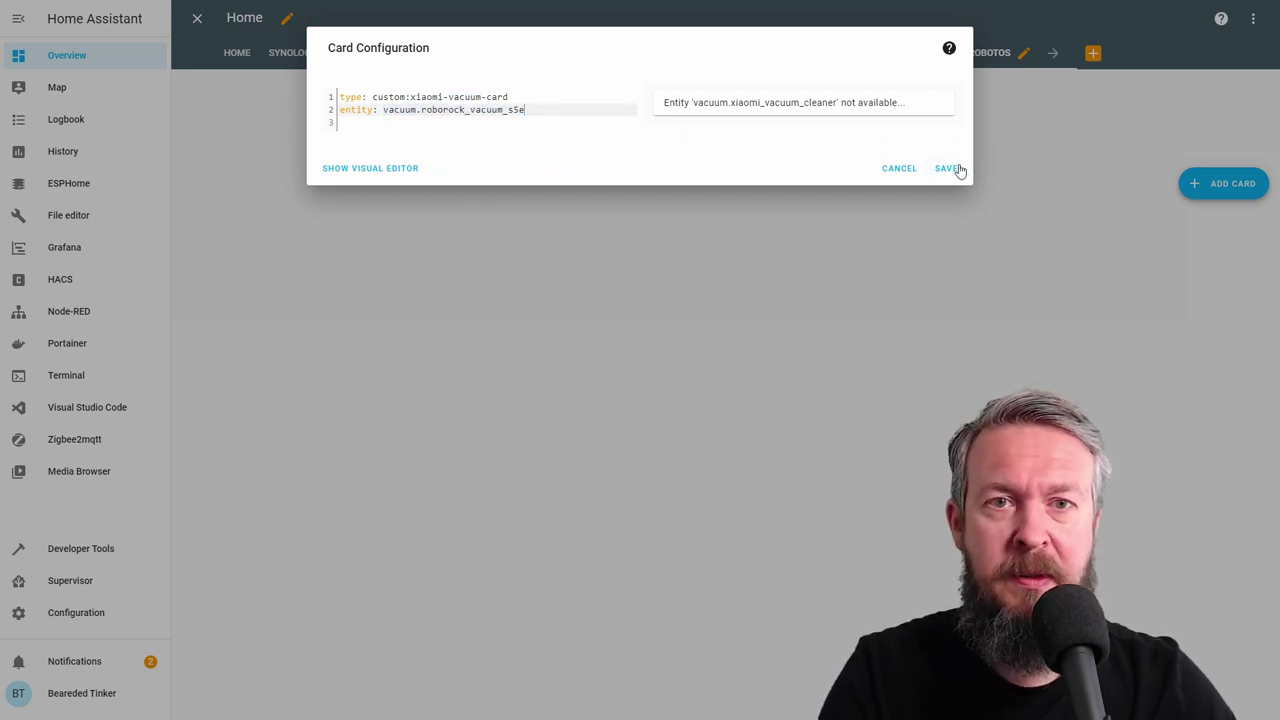
click(945, 268)
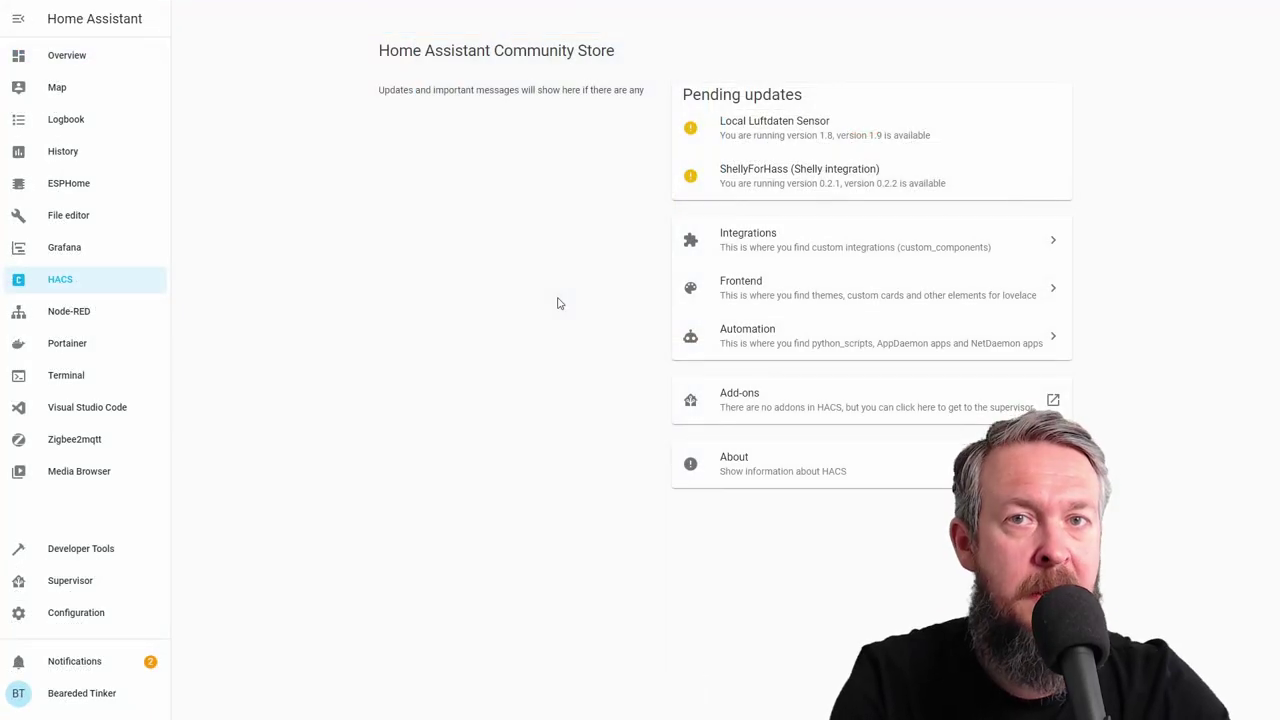
Search the HACS integration repositories for "cloud" and look for a Xiaomi cloud map integration.
click(801, 245)
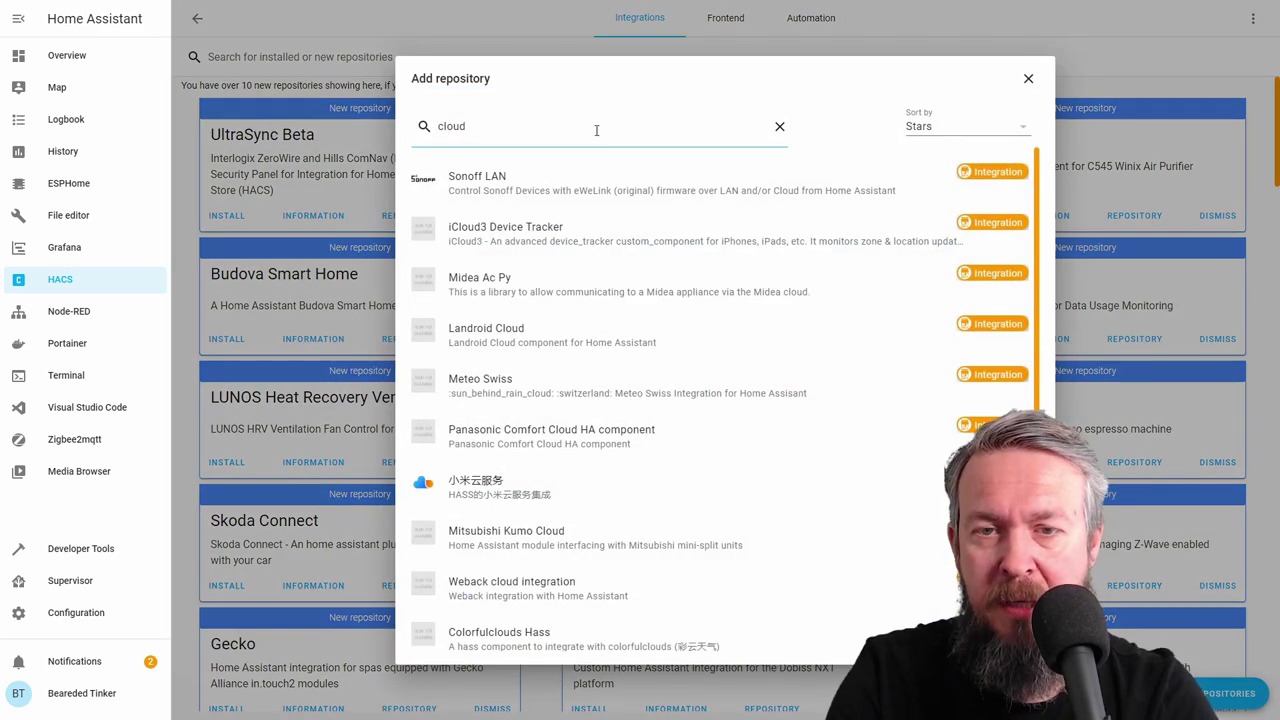
scroll(694, 389, down, 5)
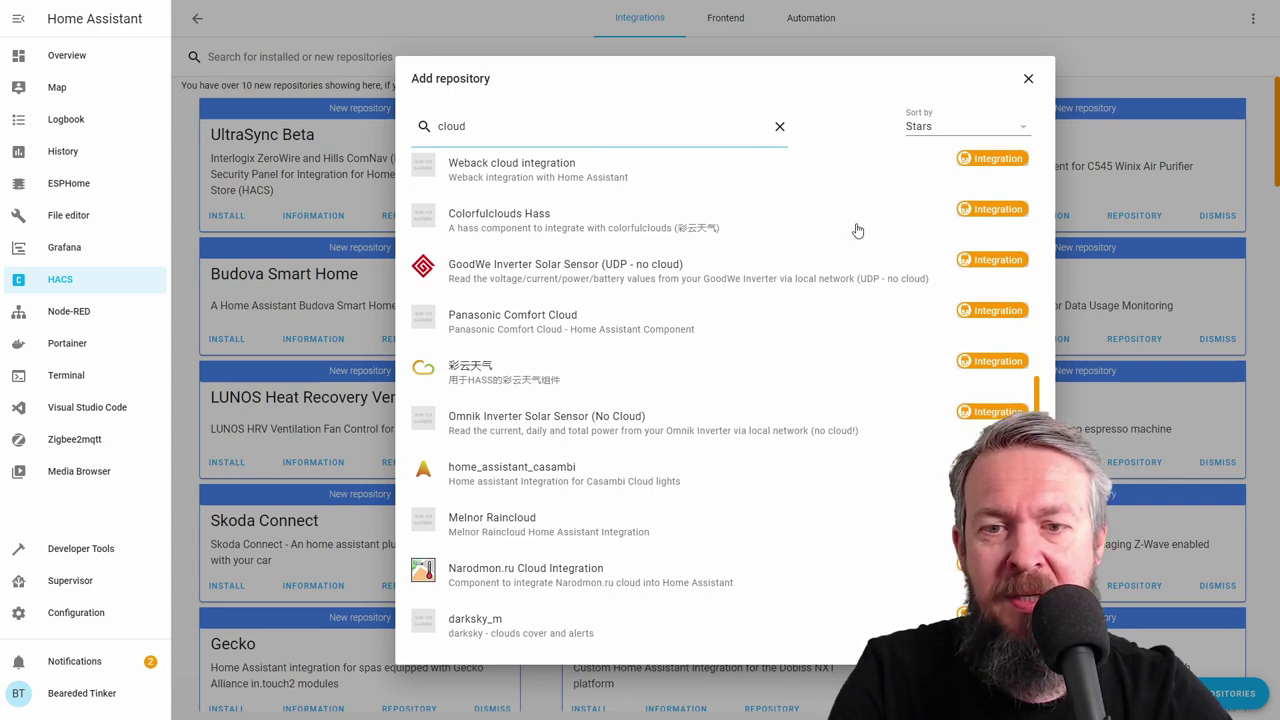
click(1028, 78)
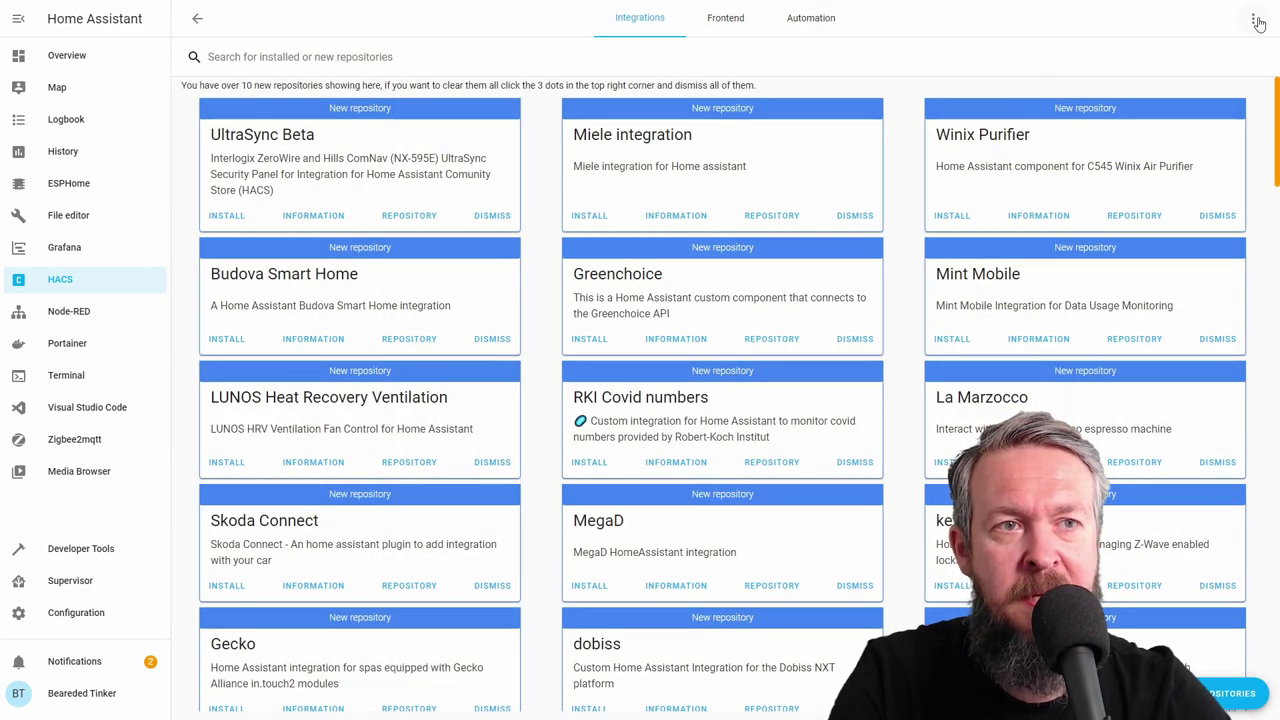
Add the GitHub repository of Xiaomi Cloud Map Extractor to the HACS custom repositories with category Integration.
click(1256, 22)
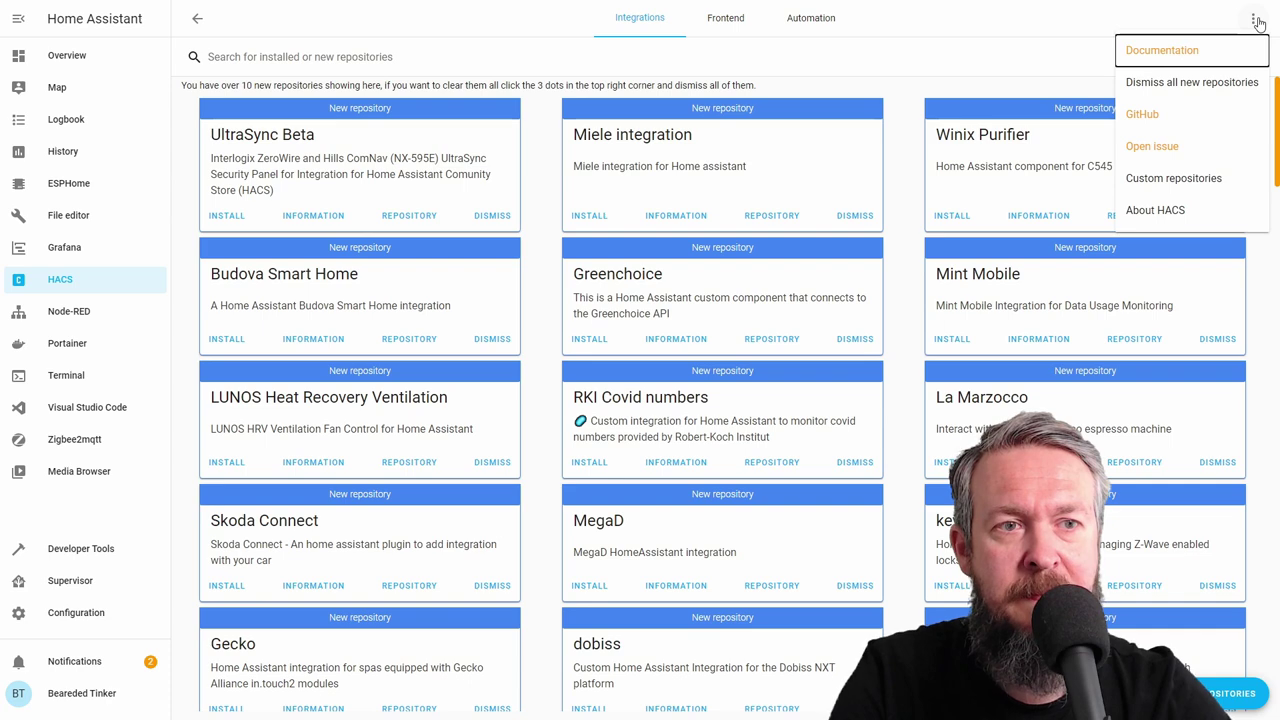
click(1182, 184)
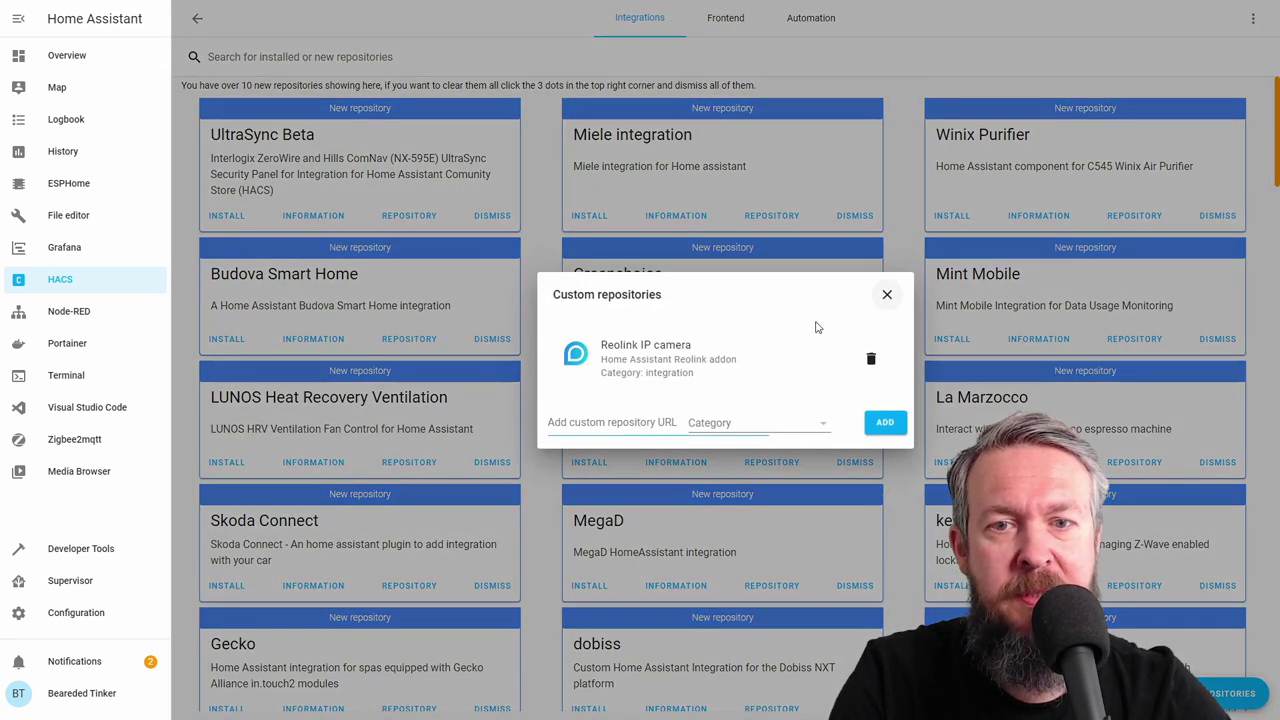
click(607, 422)
key(ctrl+v)
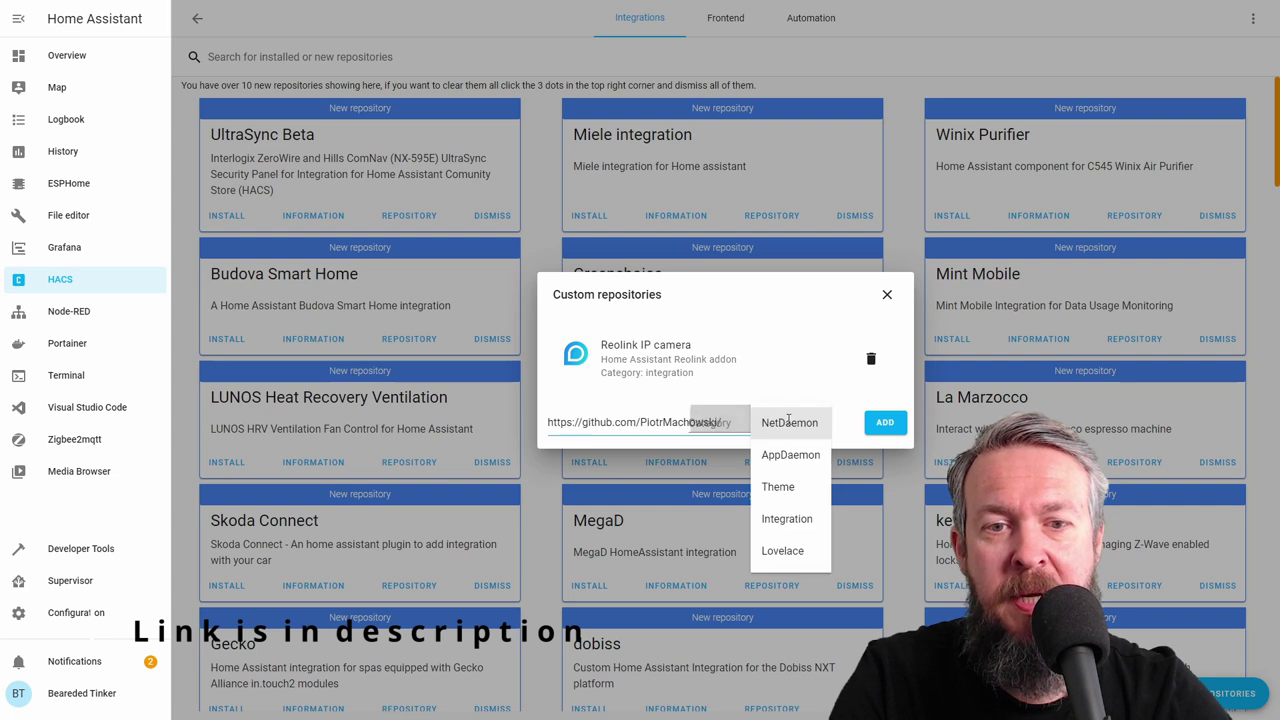
click(820, 423)
click(790, 520)
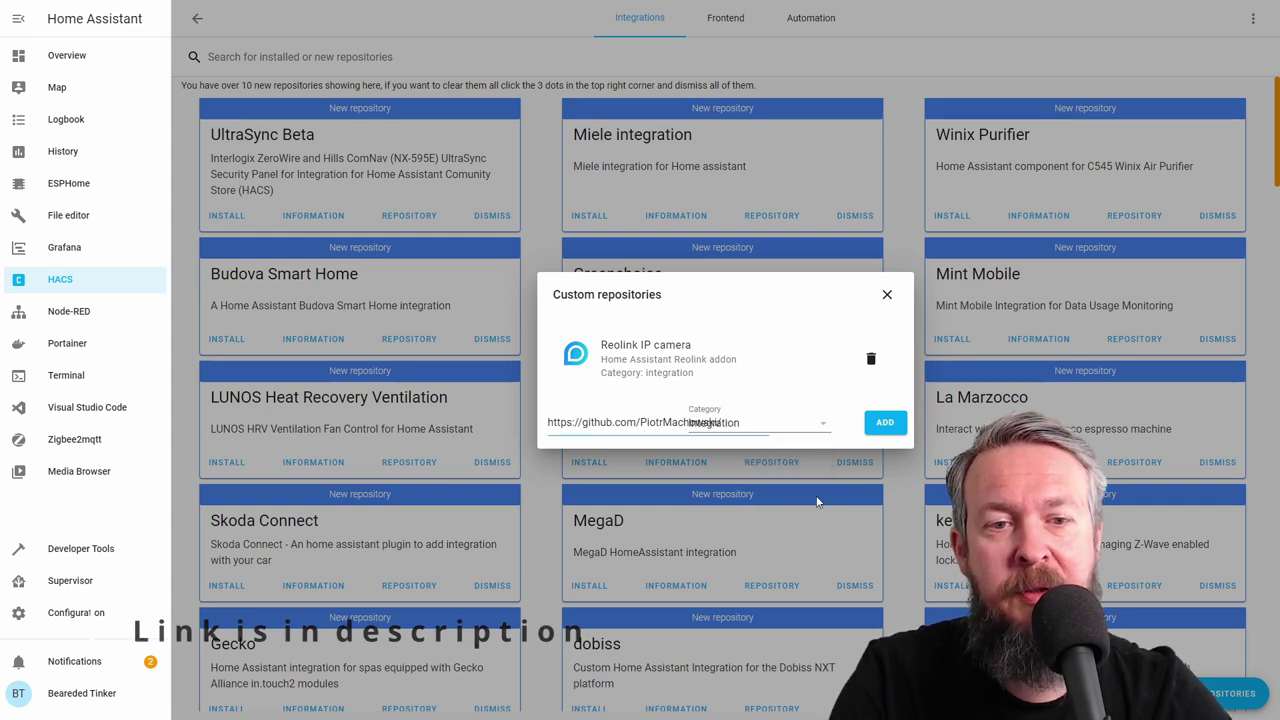
click(880, 426)
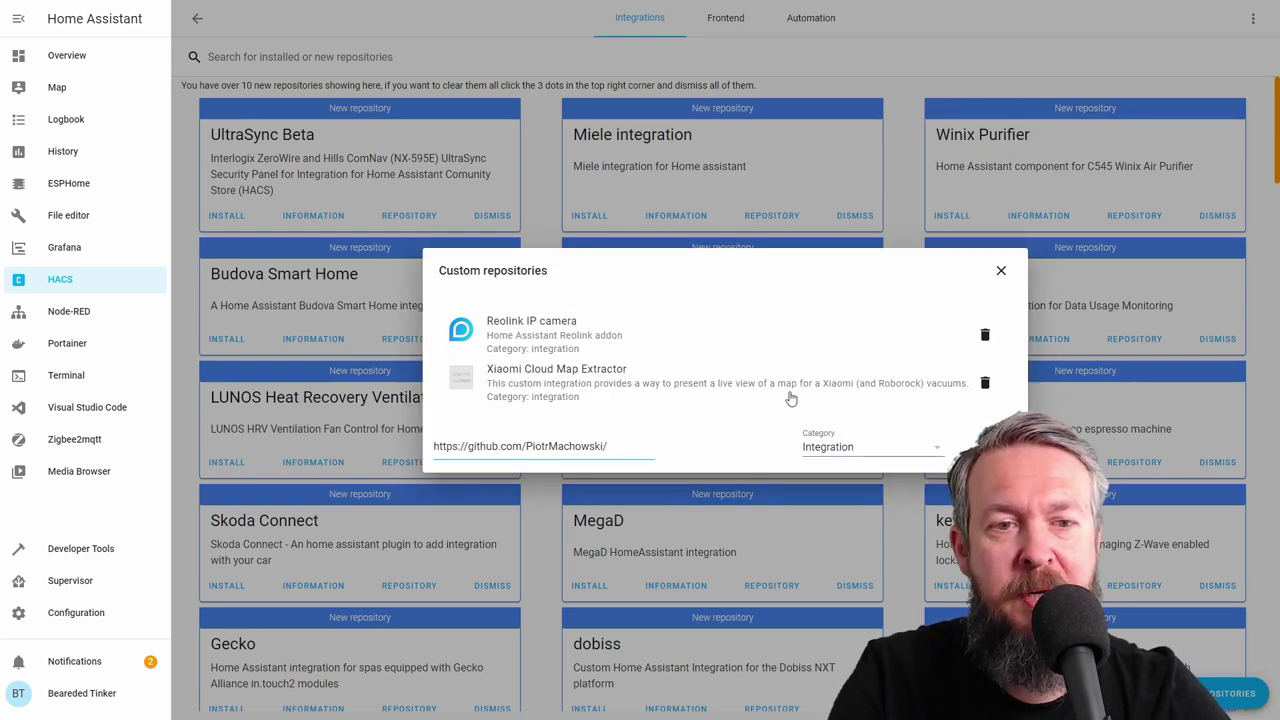
Close the custom repositories list, search the HACS integration repositories for "xiaomi", and read the Xiaomi Cloud Map Extractor page.
click(1001, 270)
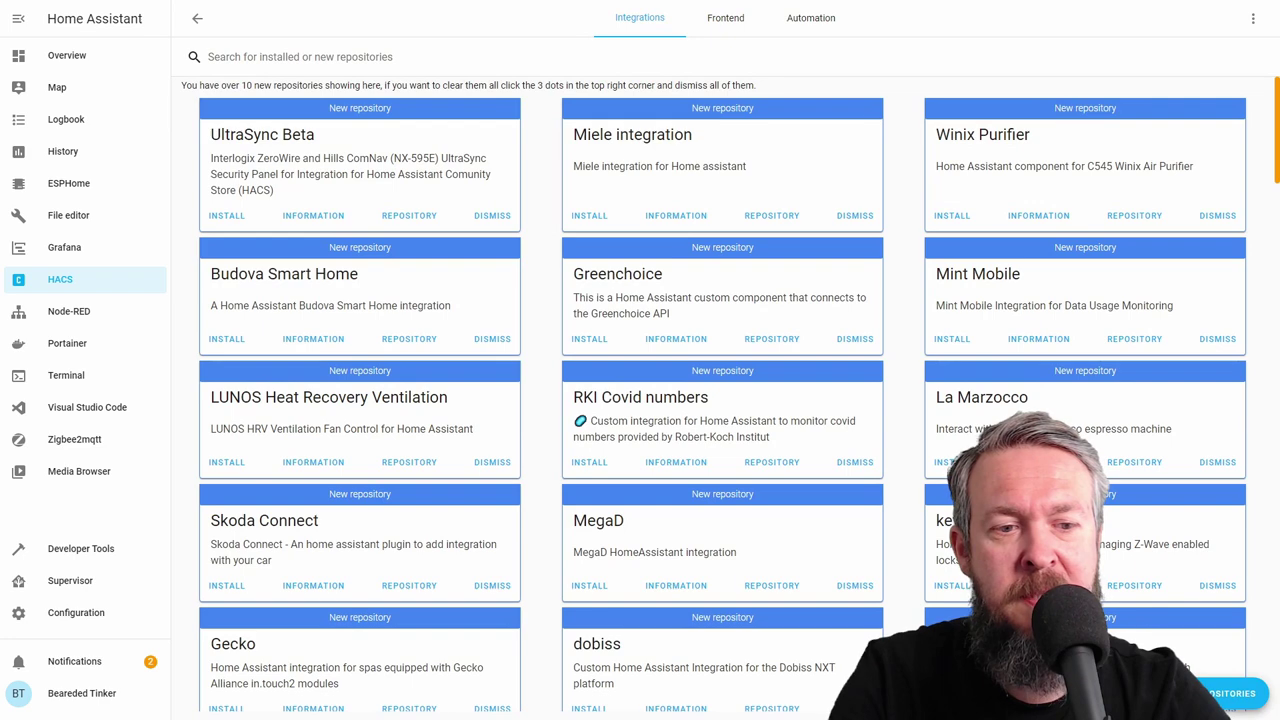
click(1228, 693)
key(ctrl+a)
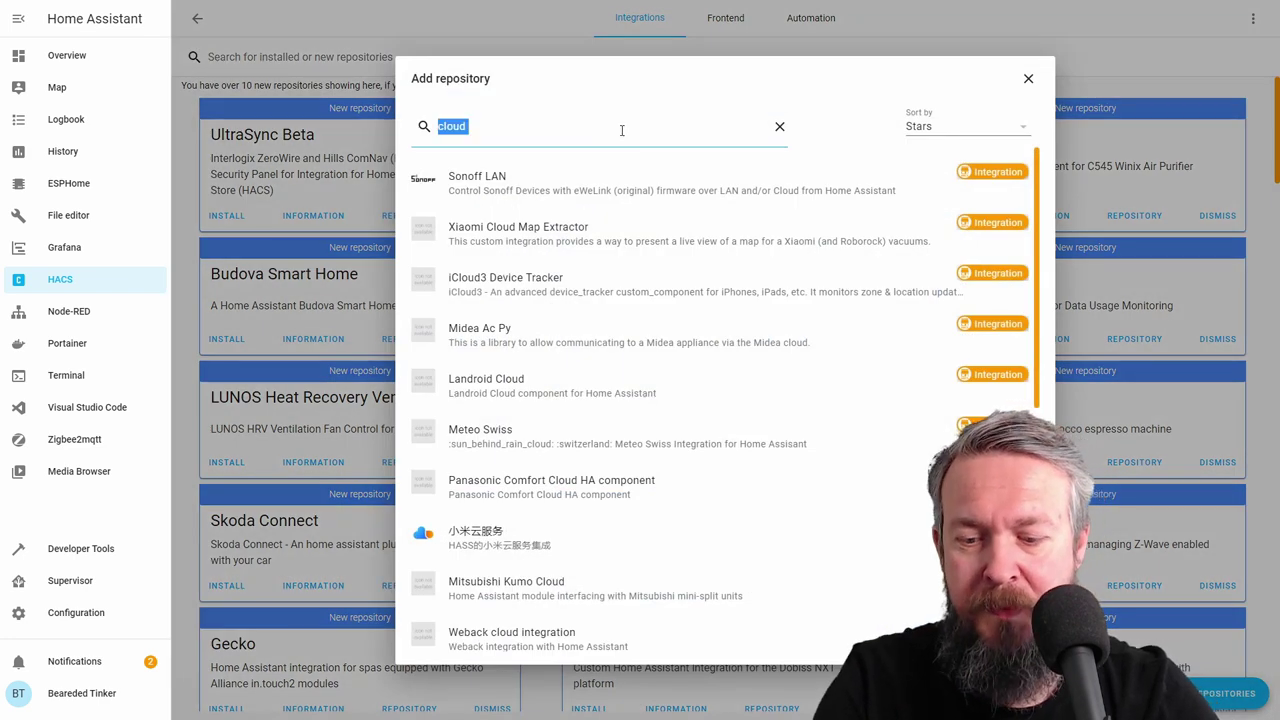
text(xiaomi)
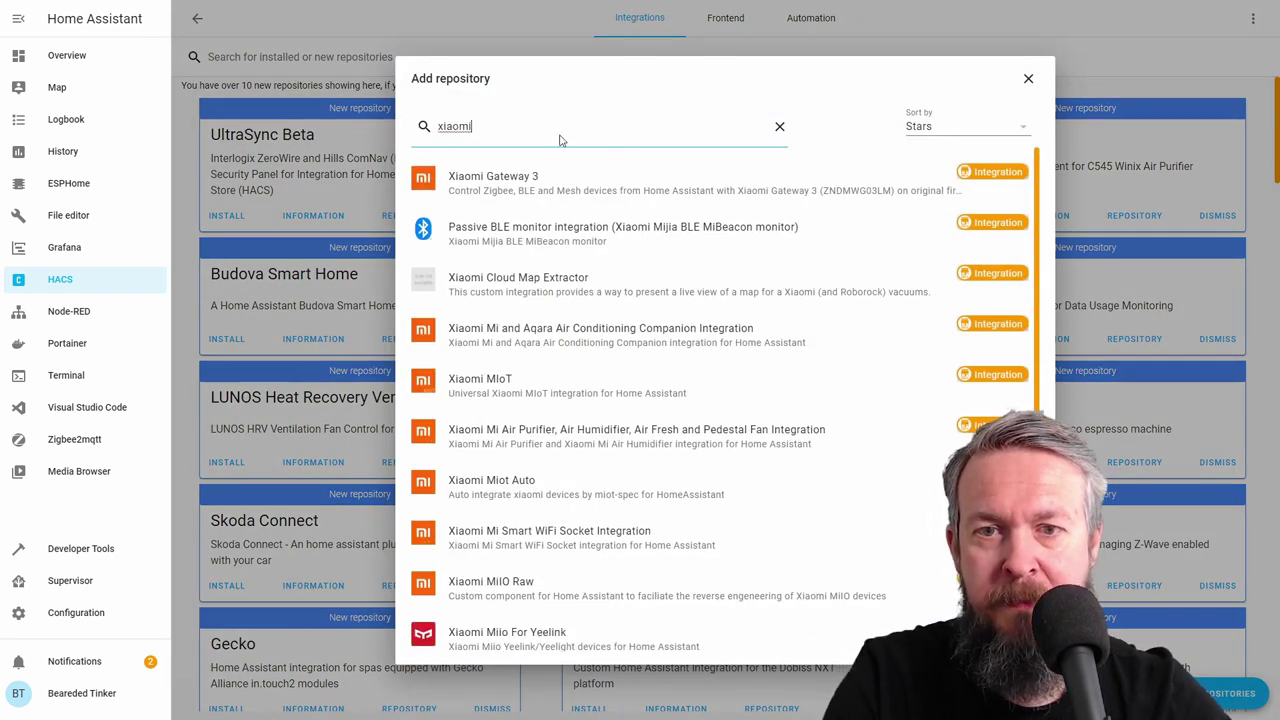
click(560, 298)
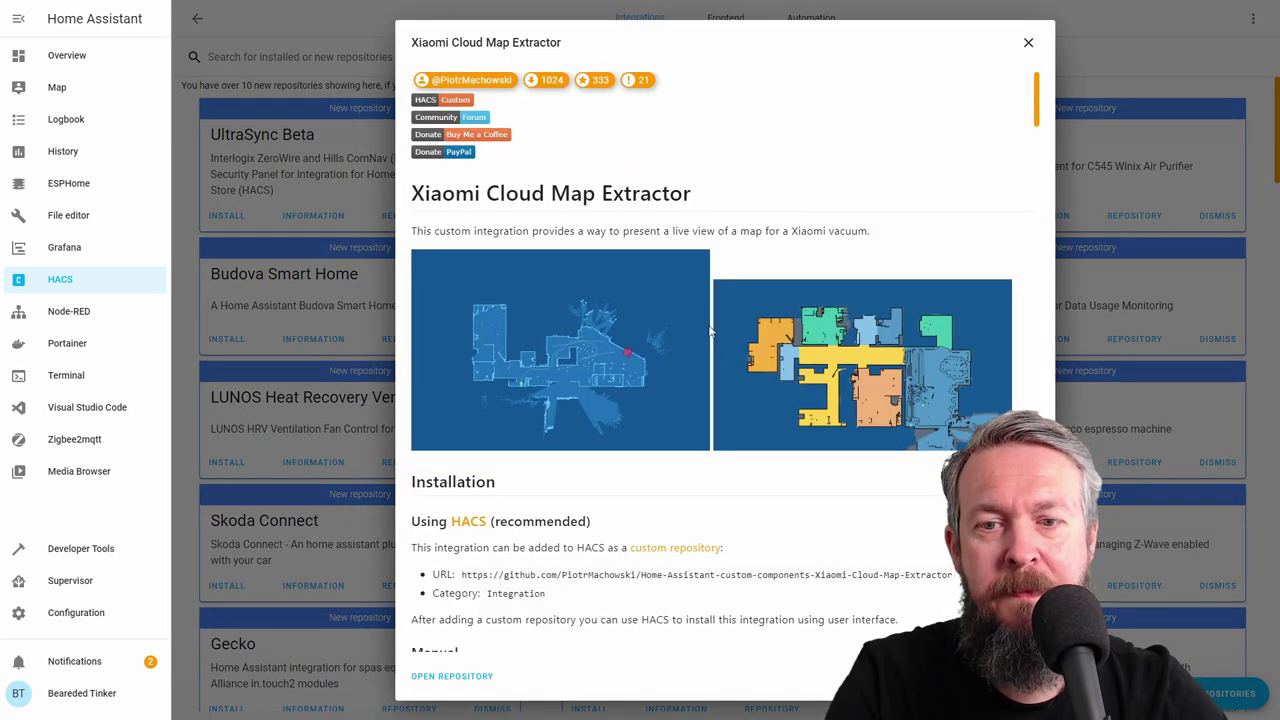
scroll(710, 340, down, 5)
scroll(707, 333, down, 1)
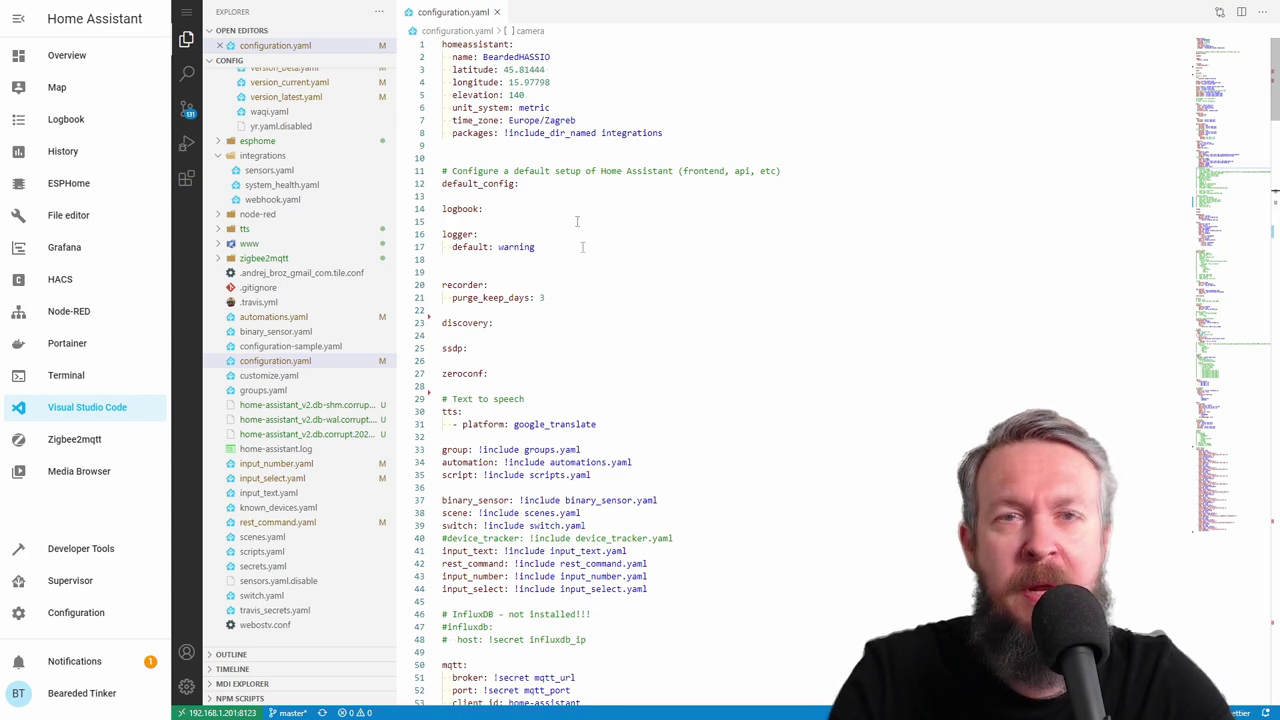
Find the camera section in configuration.yaml and add an empty line directly below "camera:".
scroll(582, 247, down, 20)
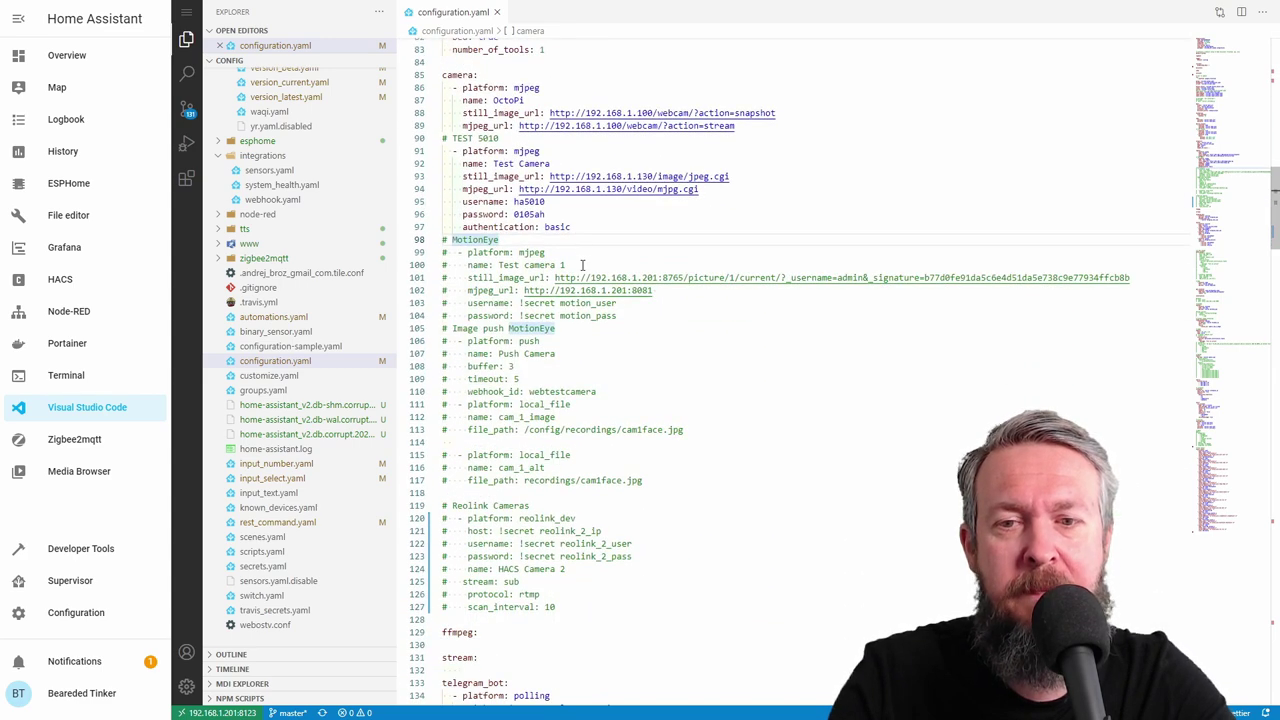
scroll(582, 268, up, 9)
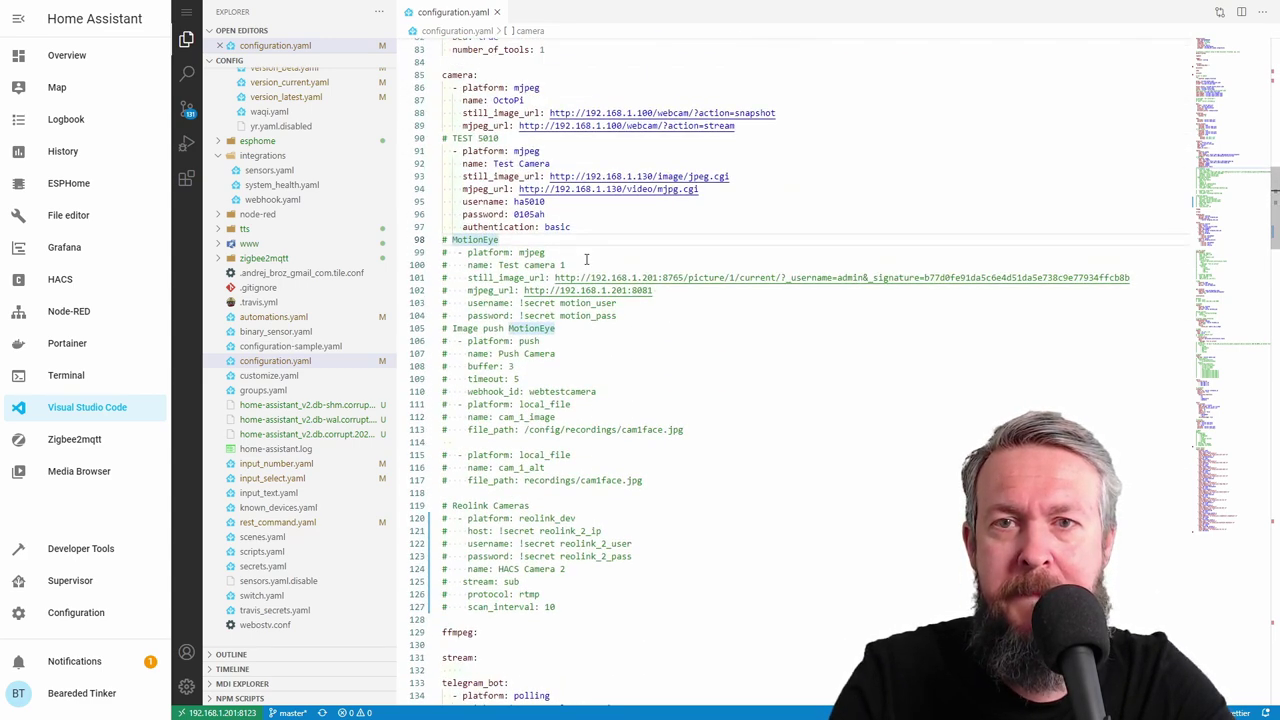
click(463, 168)
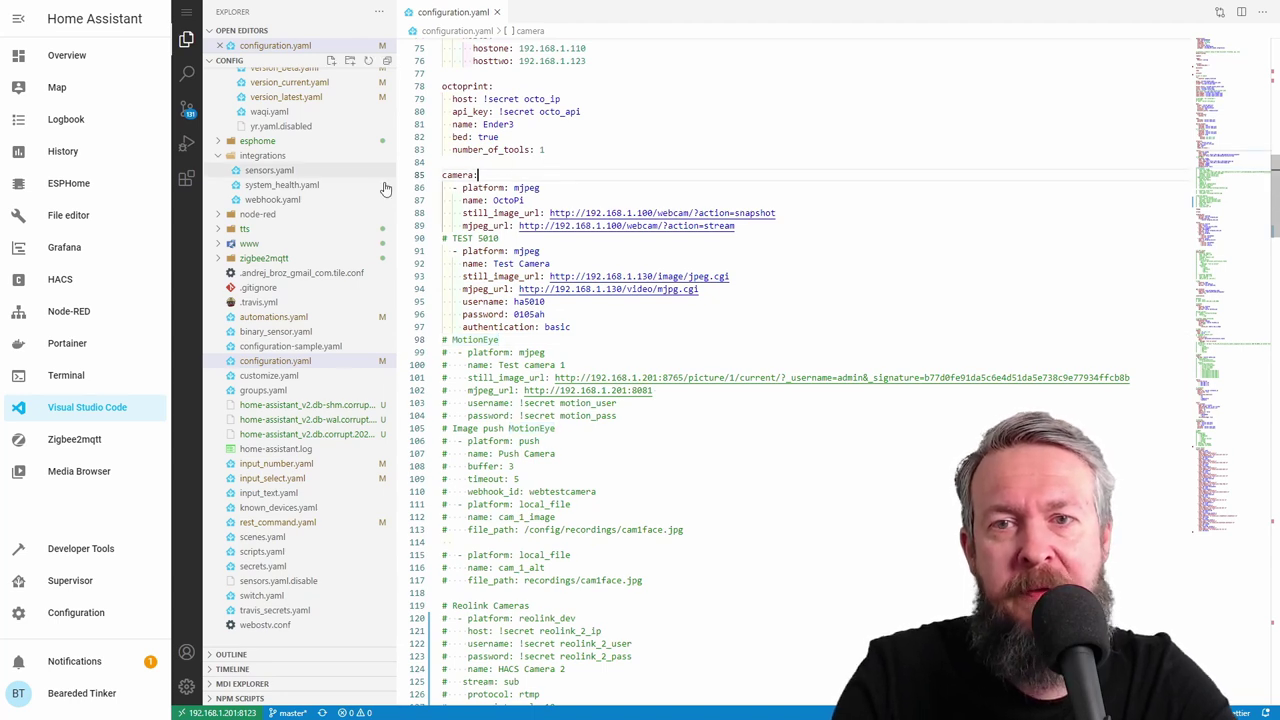
drag(443, 175, 480, 176)
click(484, 175)
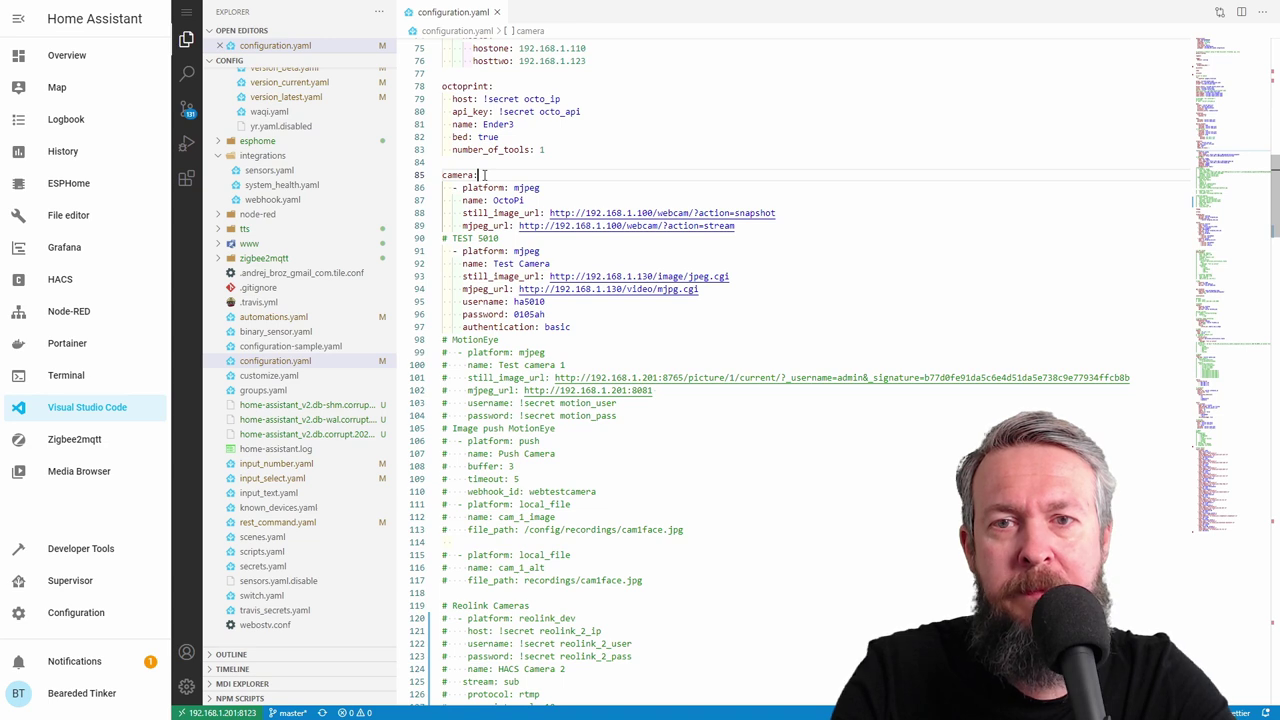
key(Return)
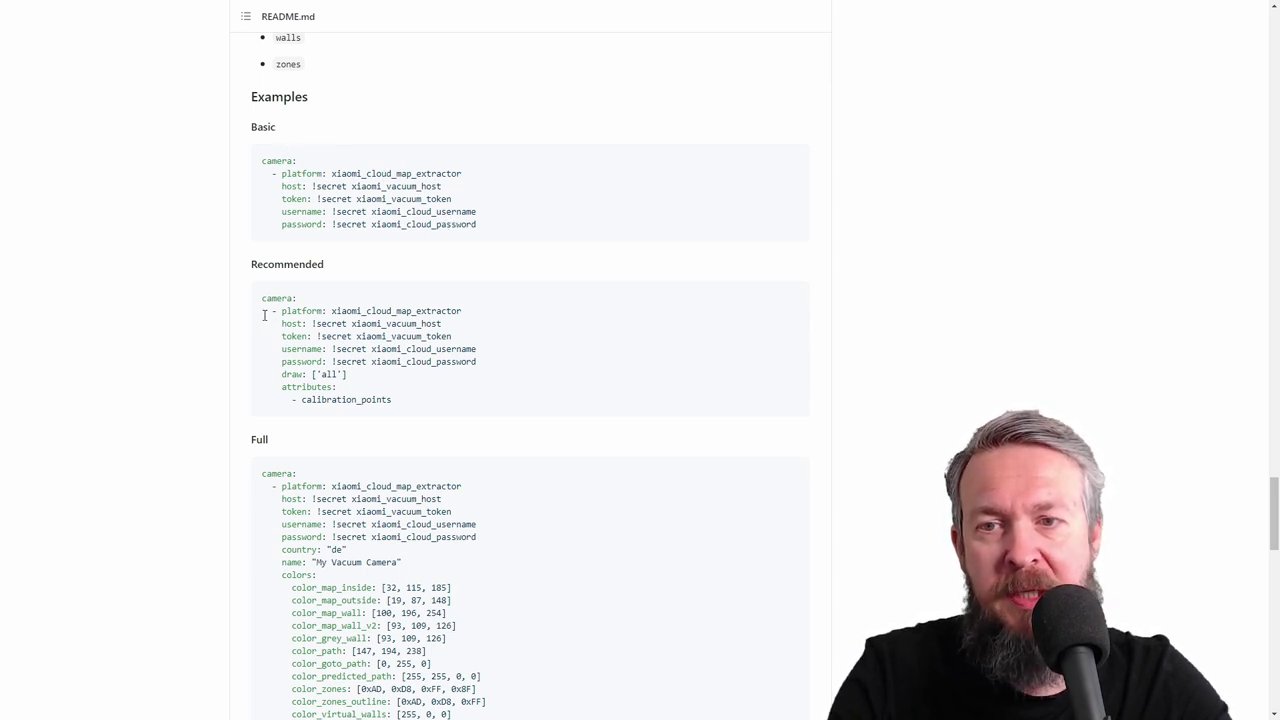
Copy the Recommended xiaomi_cloud_map_extractor platform block from the README, without its camera line, and paste it into the empty line under "camera:".
drag(398, 404, 245, 321)
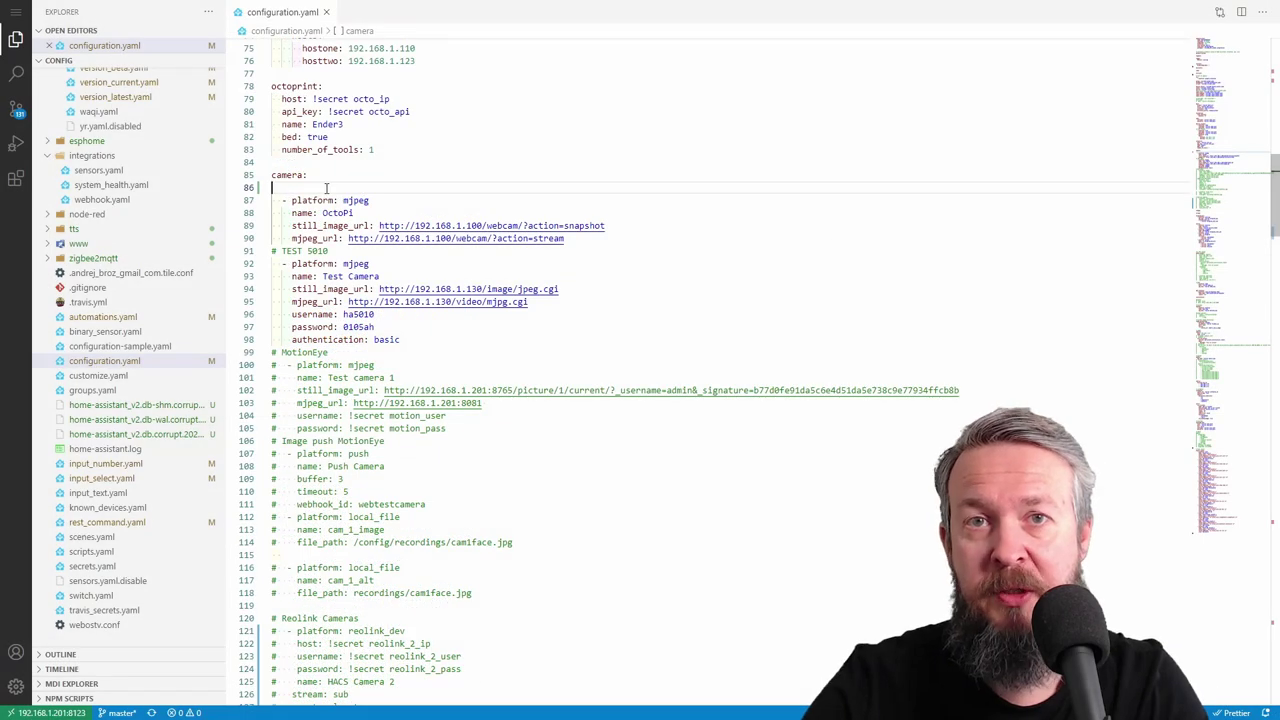
key(ctrl+v)
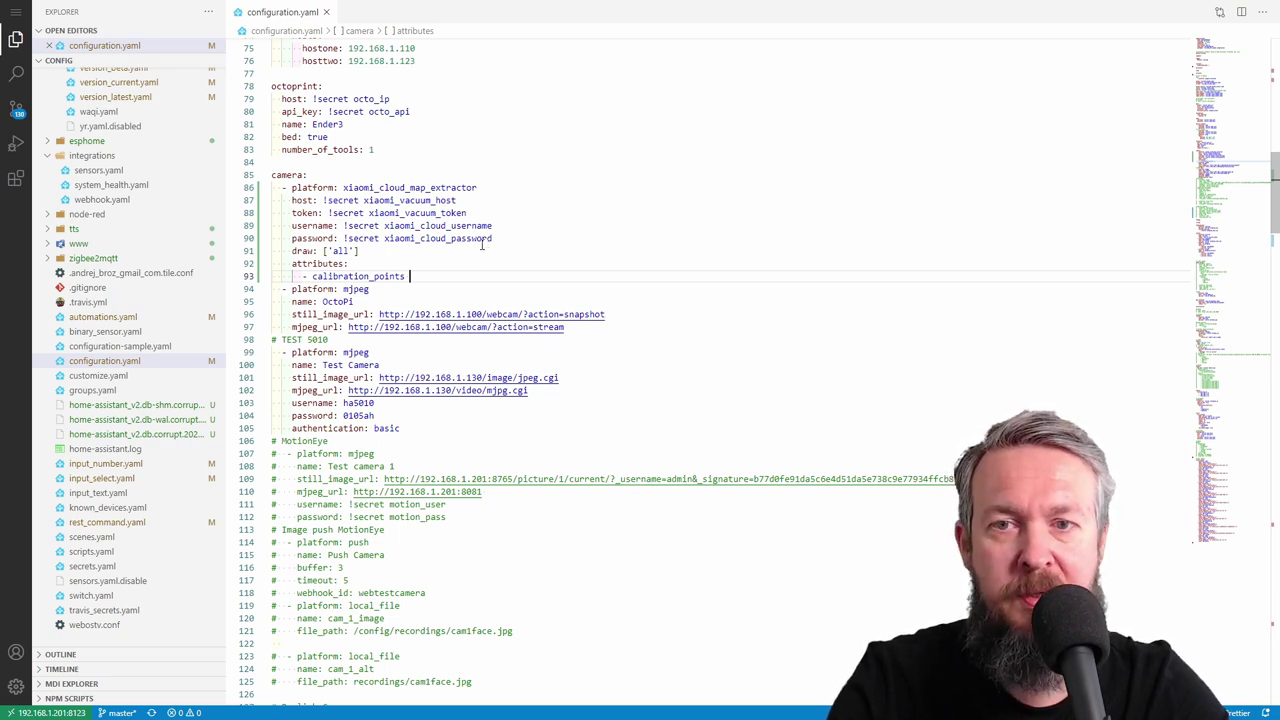
double_click(480, 203)
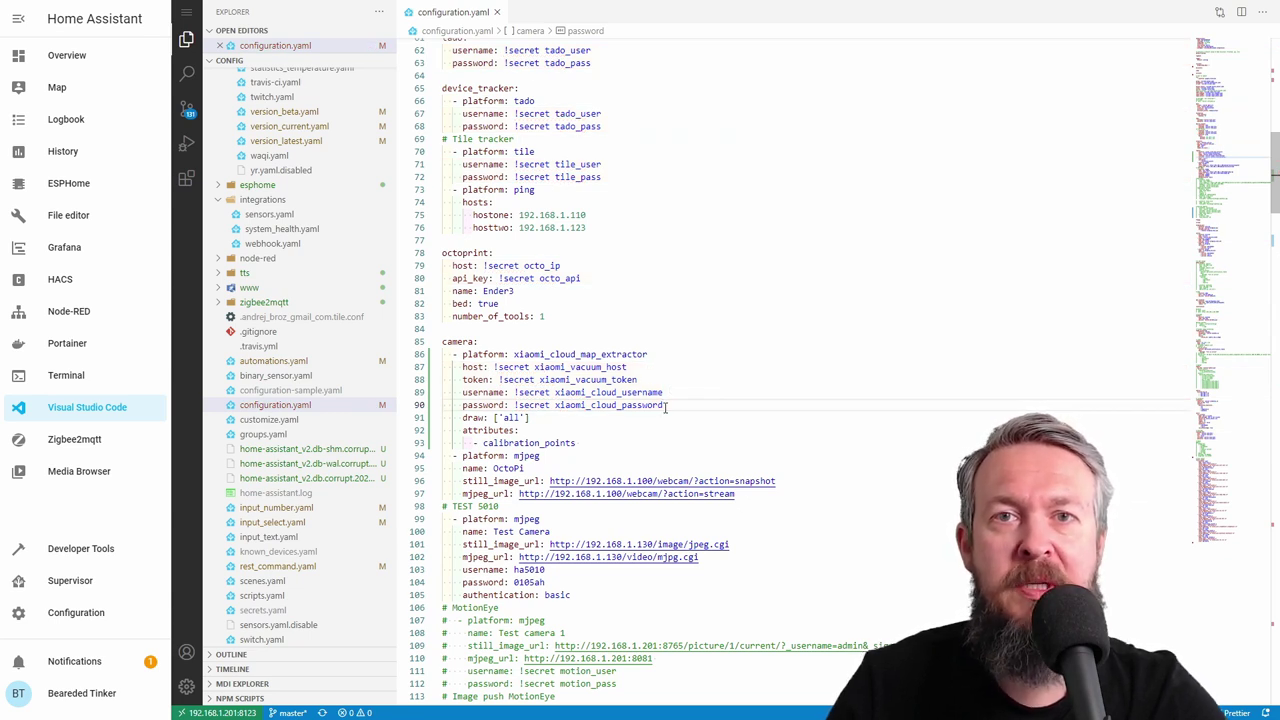
Validate the Home Assistant configuration in Server Controls and restart the server.
click(85, 614)
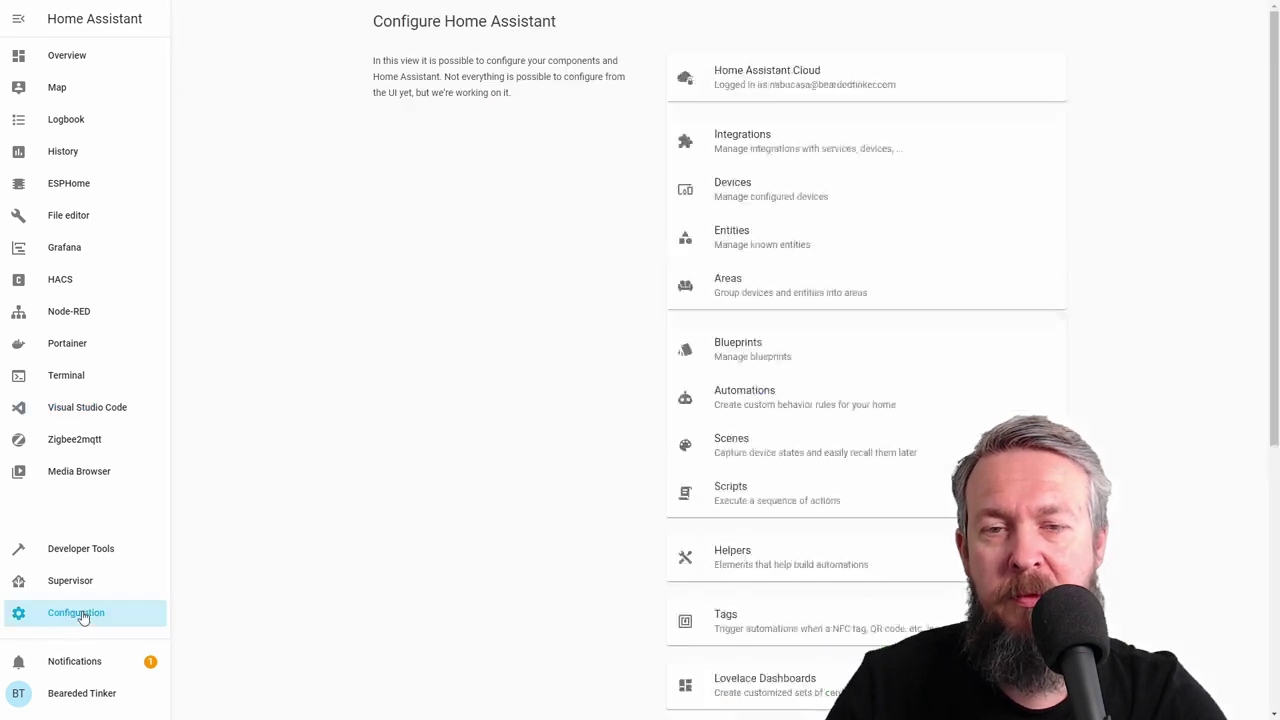
scroll(795, 500, down, 5)
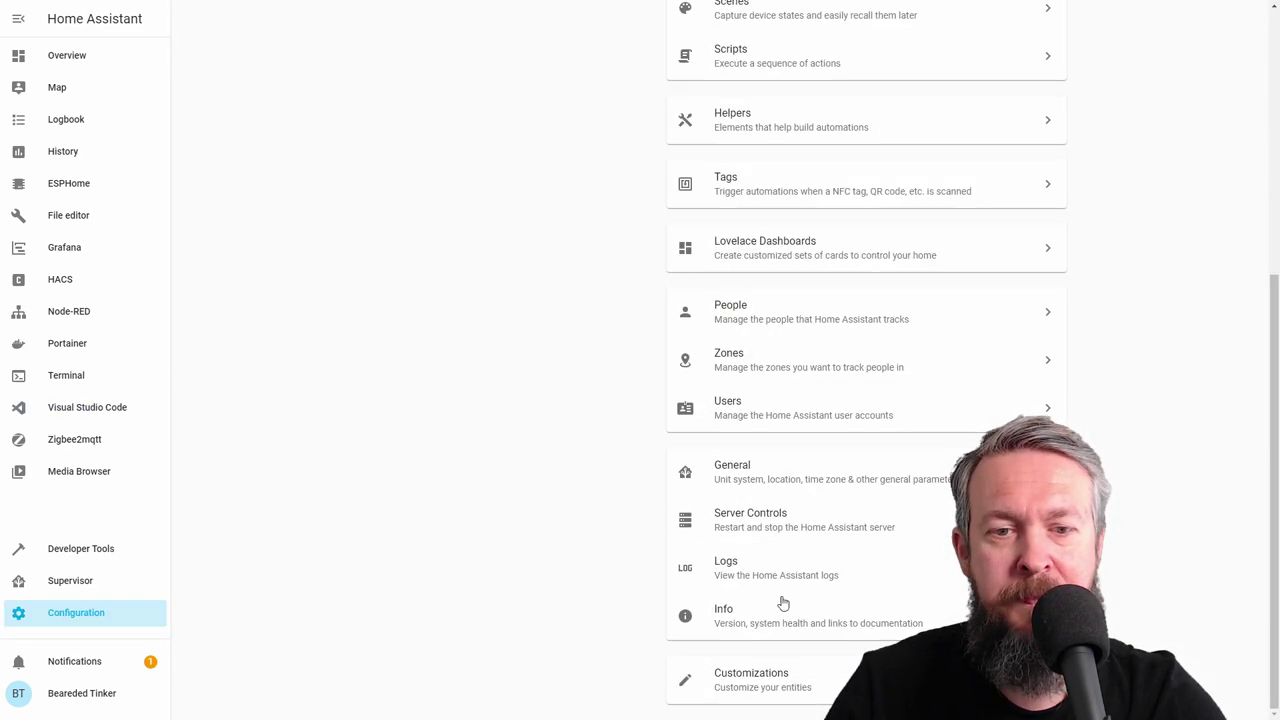
click(780, 530)
click(880, 222)
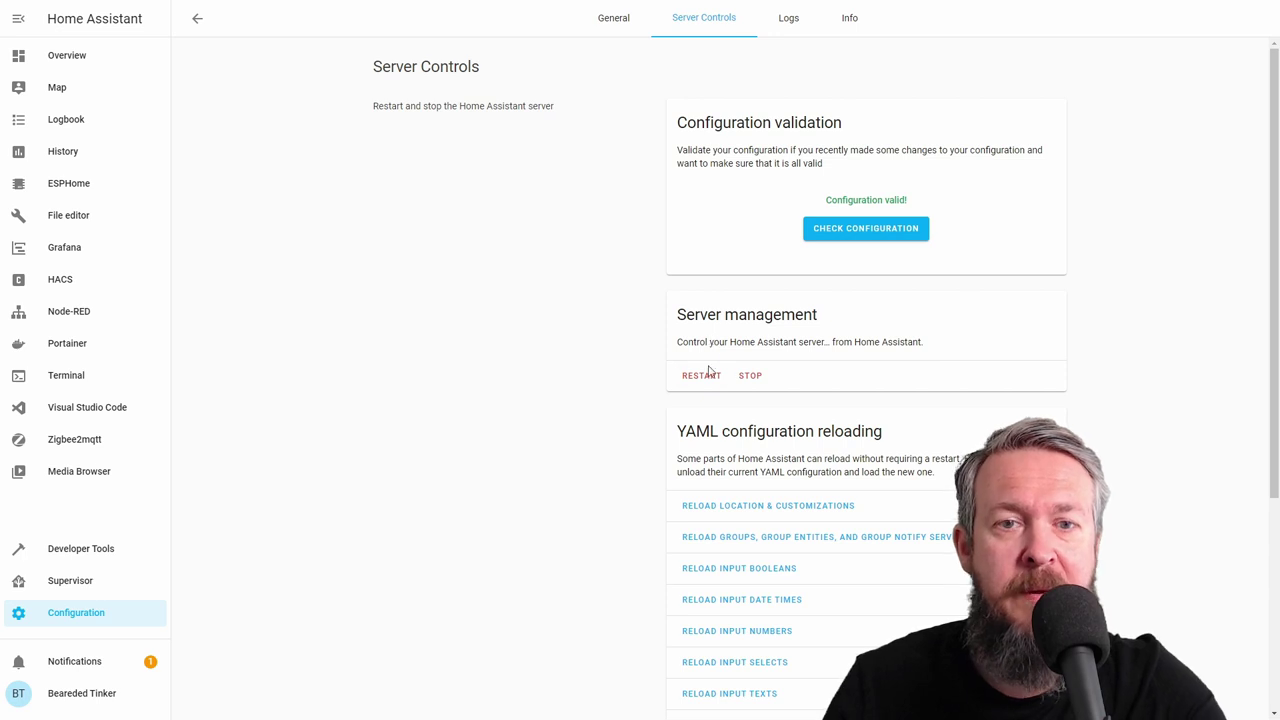
click(692, 384)
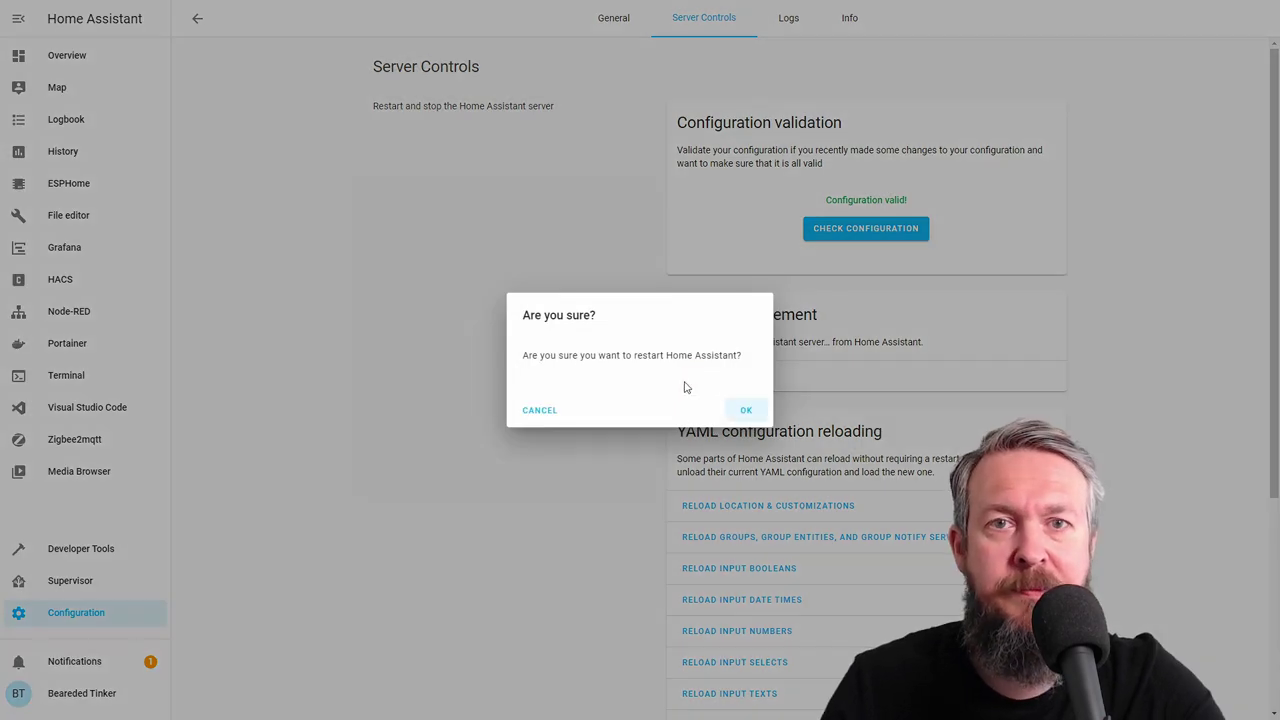
click(741, 417)
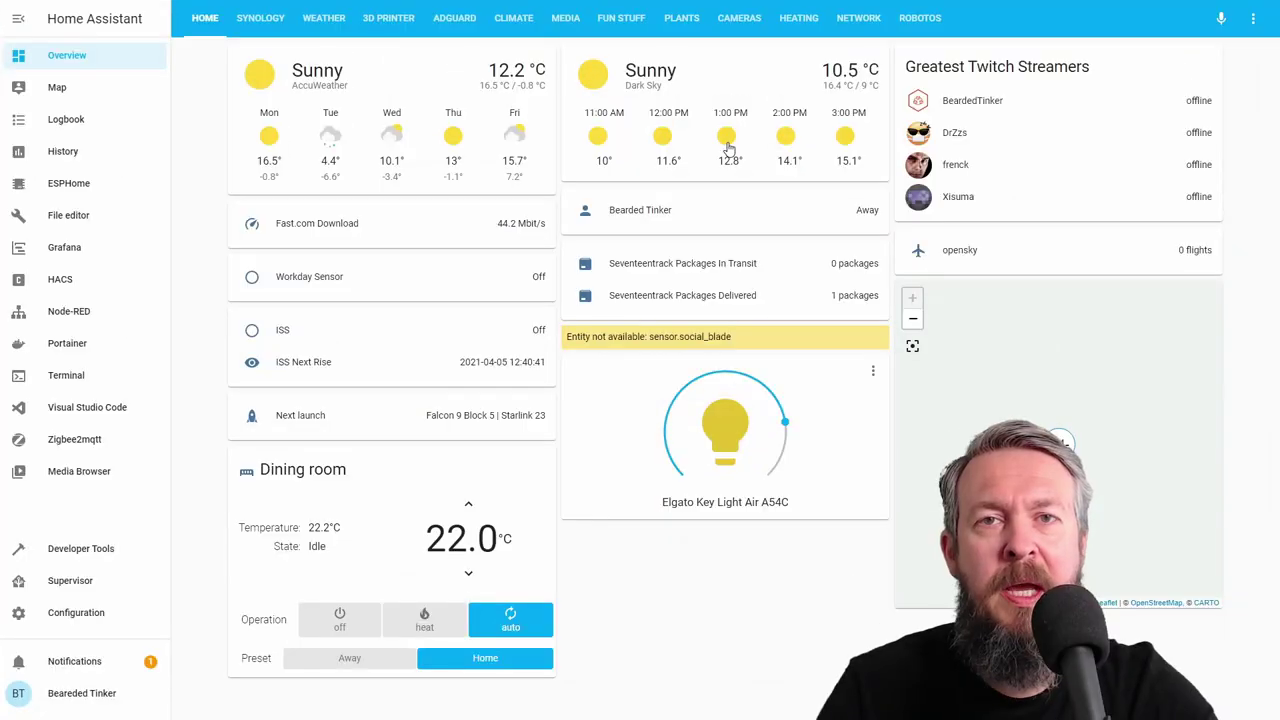
Put the Robotos view into edit mode and add a Picture Entity card, found by searching the card types for "pic".
click(942, 24)
click(1253, 18)
click(1220, 57)
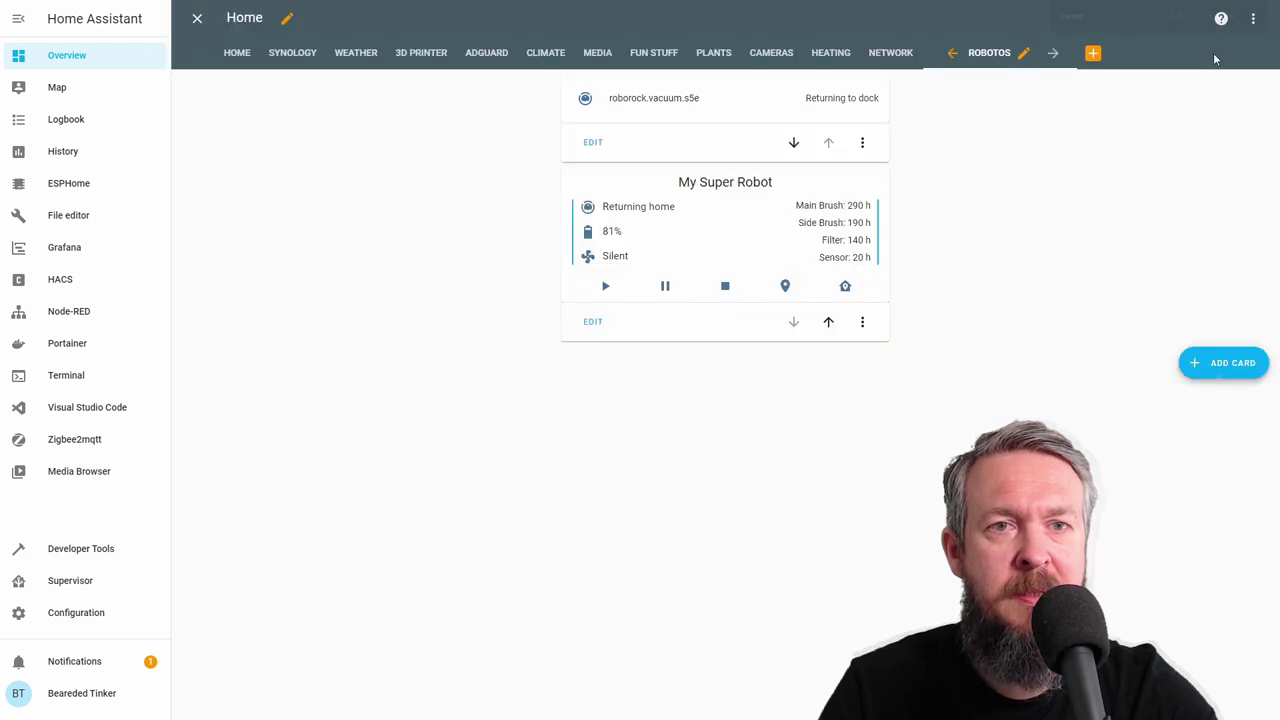
click(1222, 364)
click(741, 109)
text(pix)
key(BackSpace)
text(c)
click(803, 300)
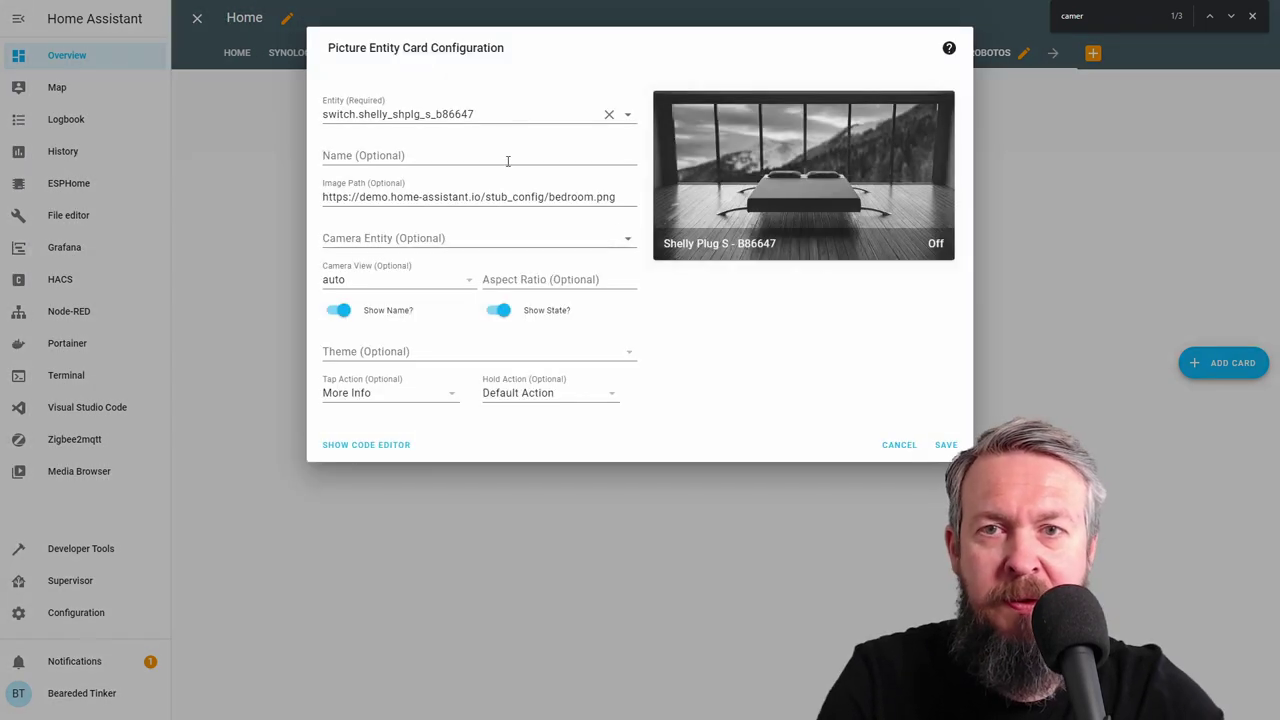
Set the card's entity to camera.xiaomi_cloud_map_extractor, clear the image path, and save the card.
click(508, 113)
text(camer)
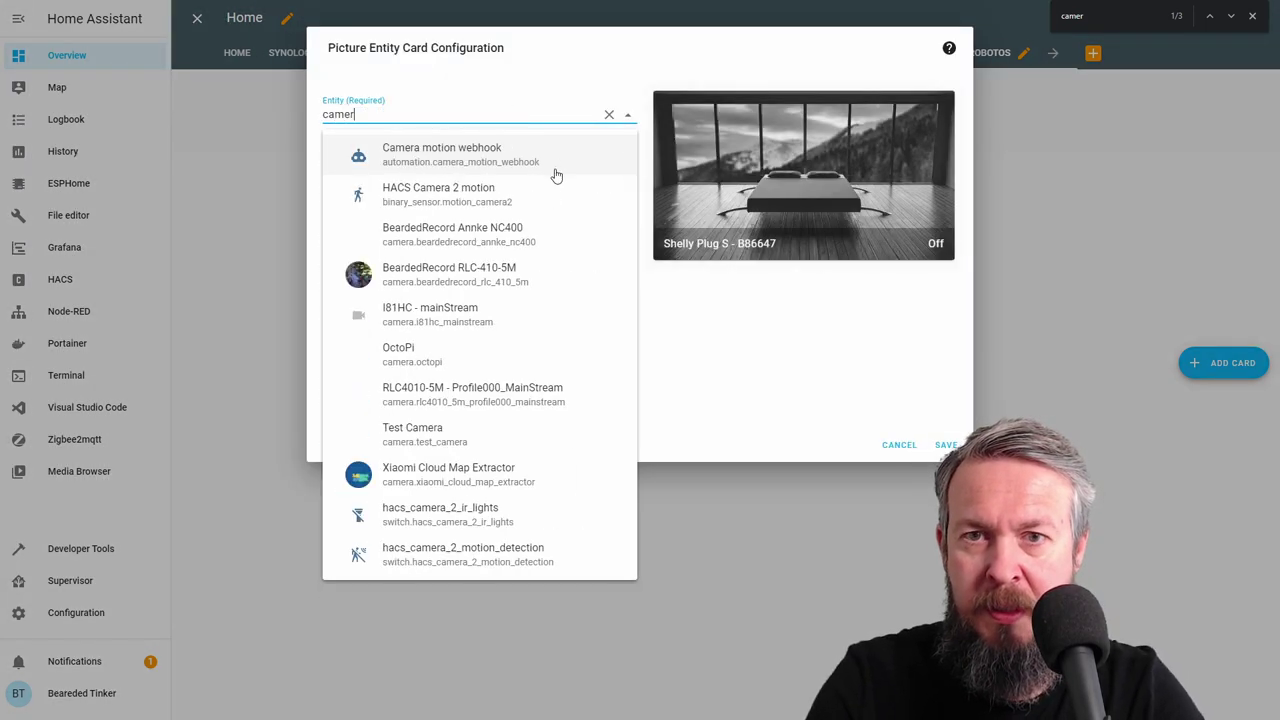
click(466, 474)
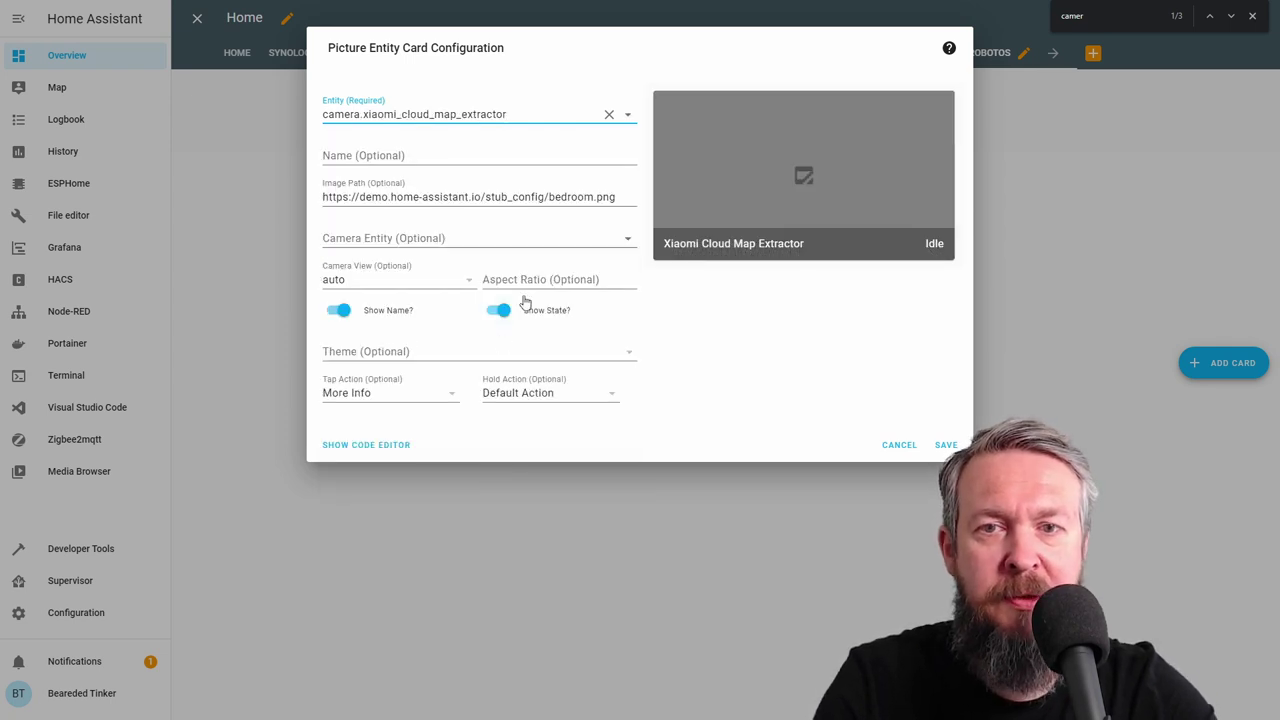
click(552, 196)
key(ctrl+a)
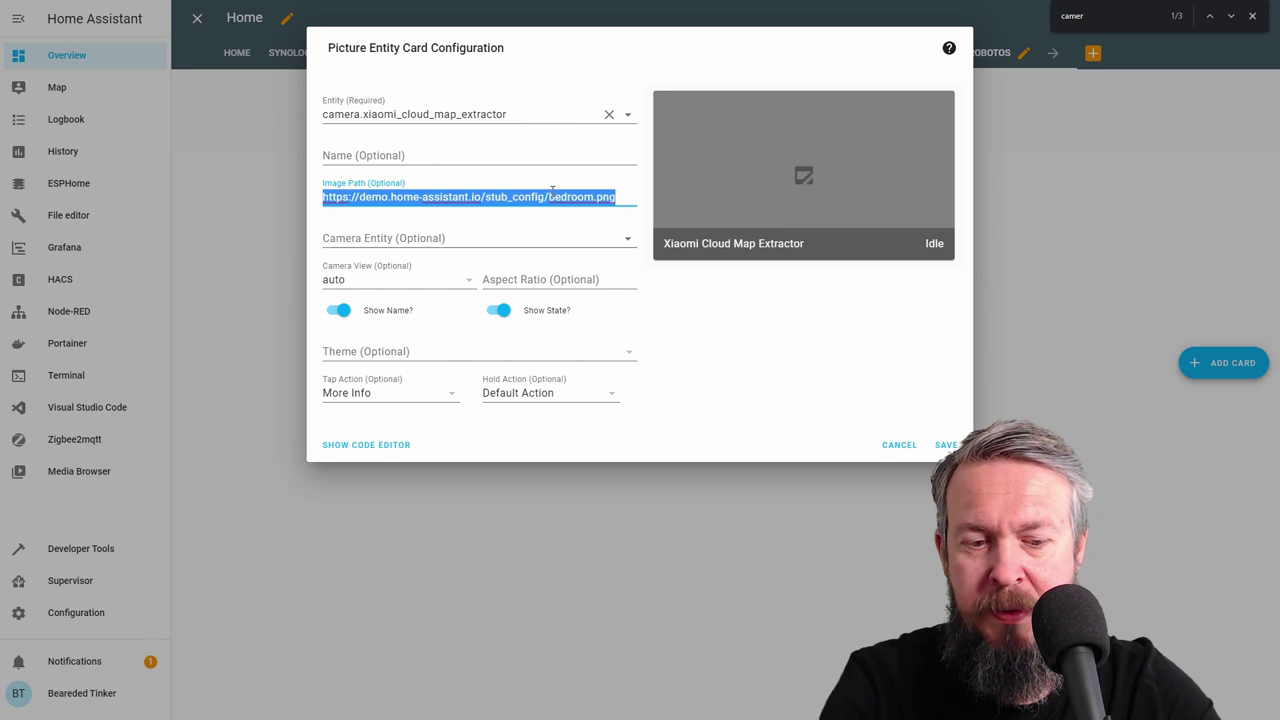
key(BackSpace)
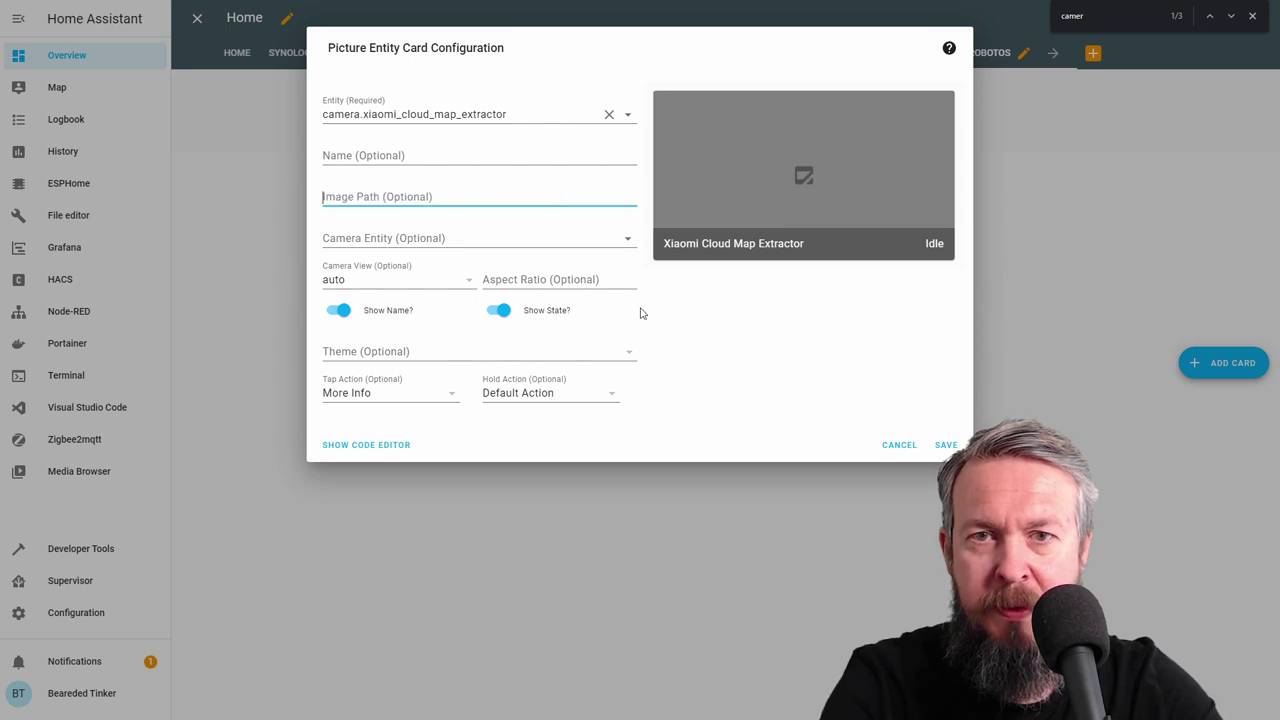
click(945, 445)
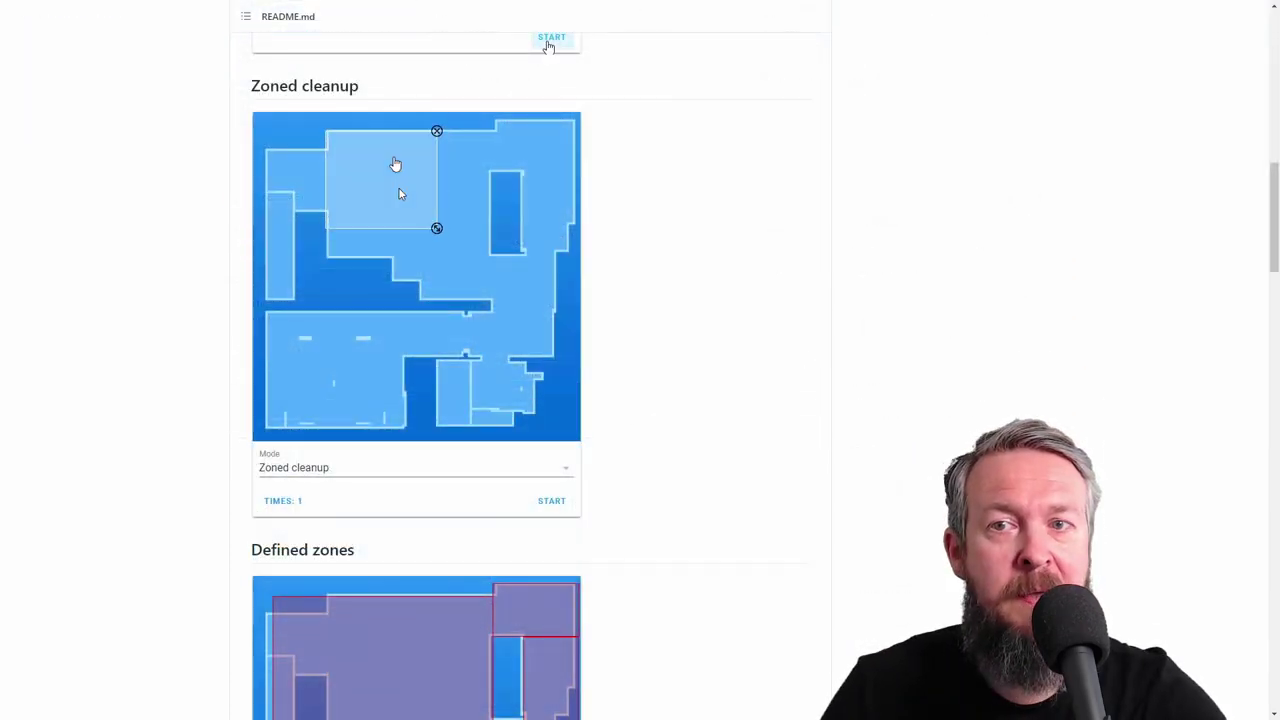
Review the cleanup modes and the installation instructions with the download commands in the Xiaomi Vacuum Map card README.
scroll(416, 375, down, 4)
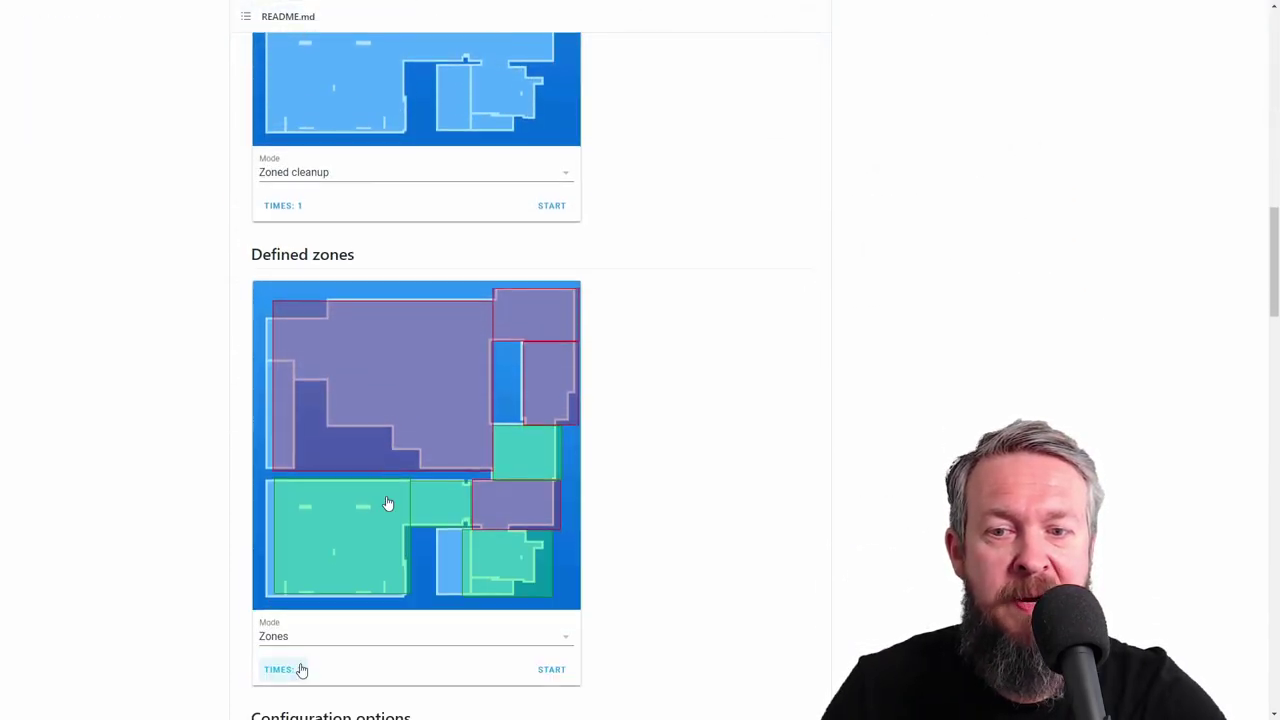
scroll(419, 402, up, 9)
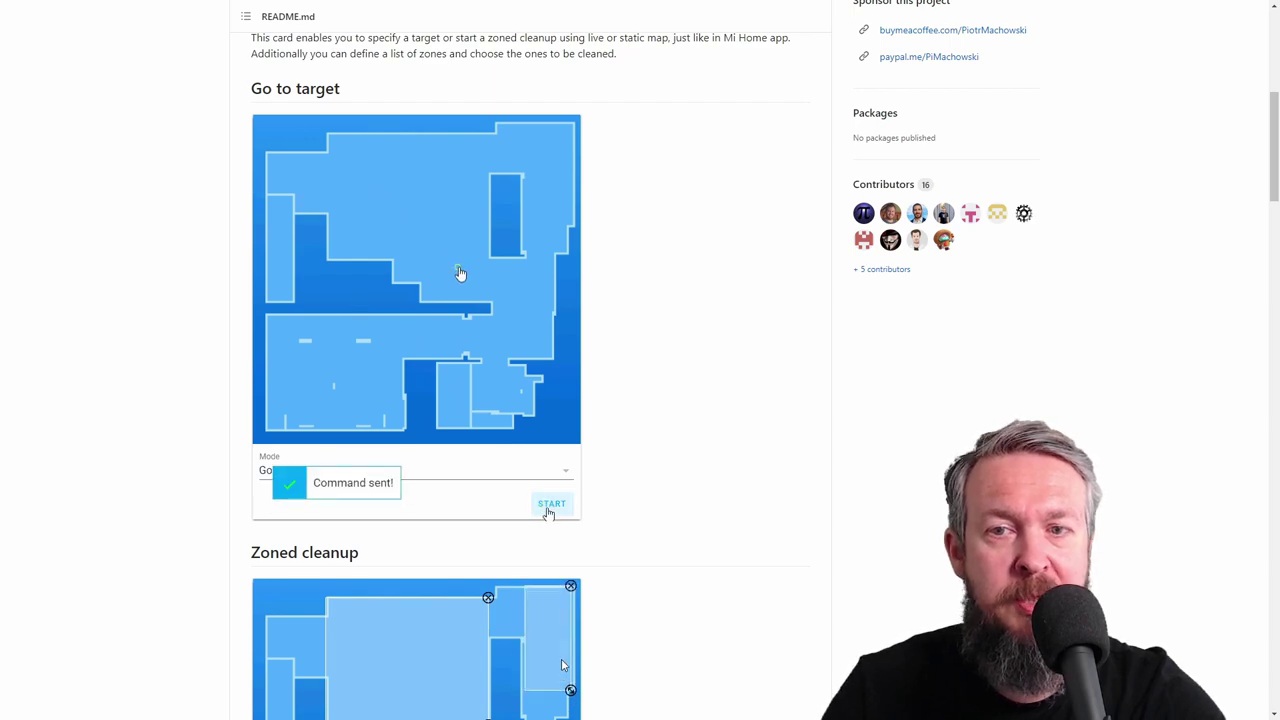
scroll(460, 273, down, 15)
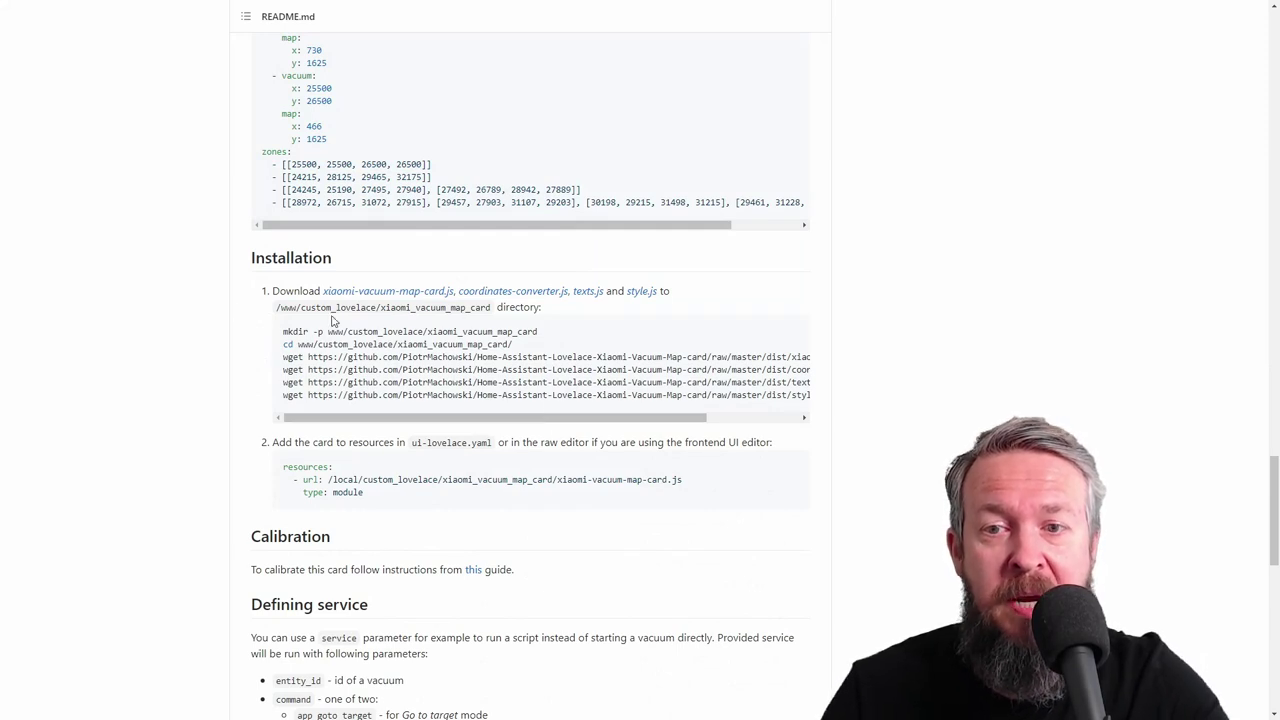
drag(506, 418, 665, 422)
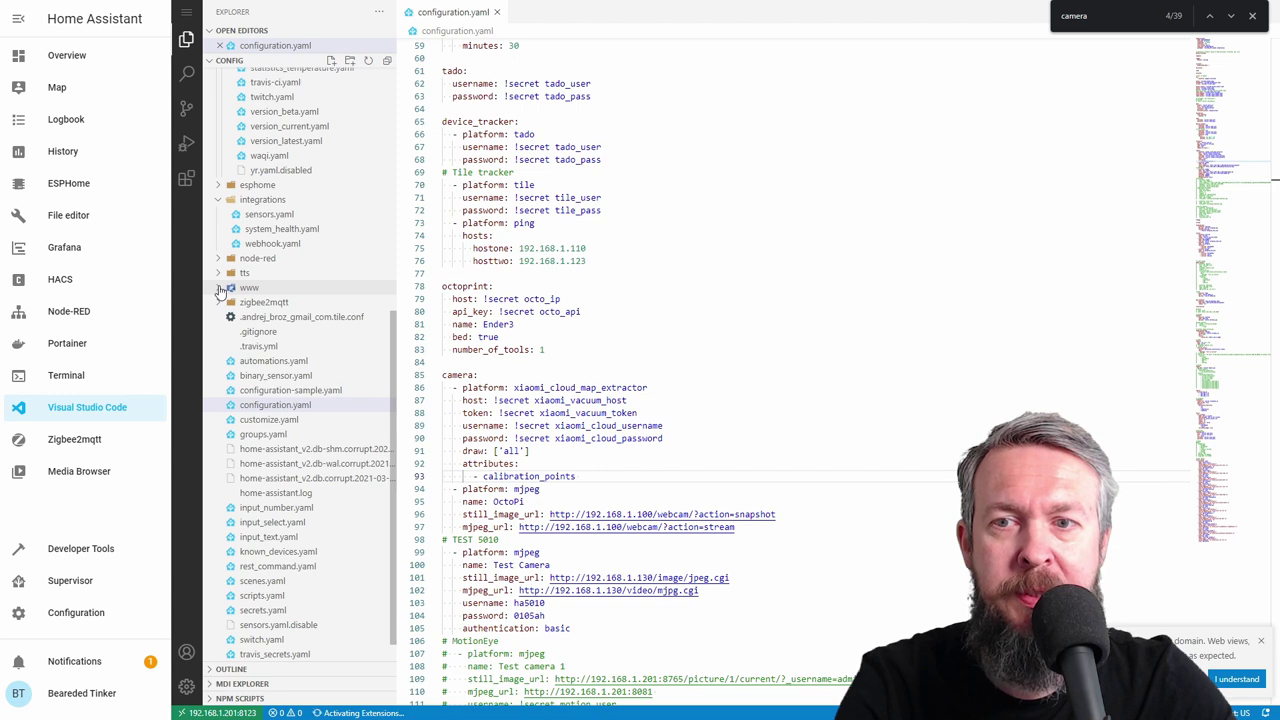
Create a folder named custom_lovelace inside the www folder of the configuration.
click(222, 289)
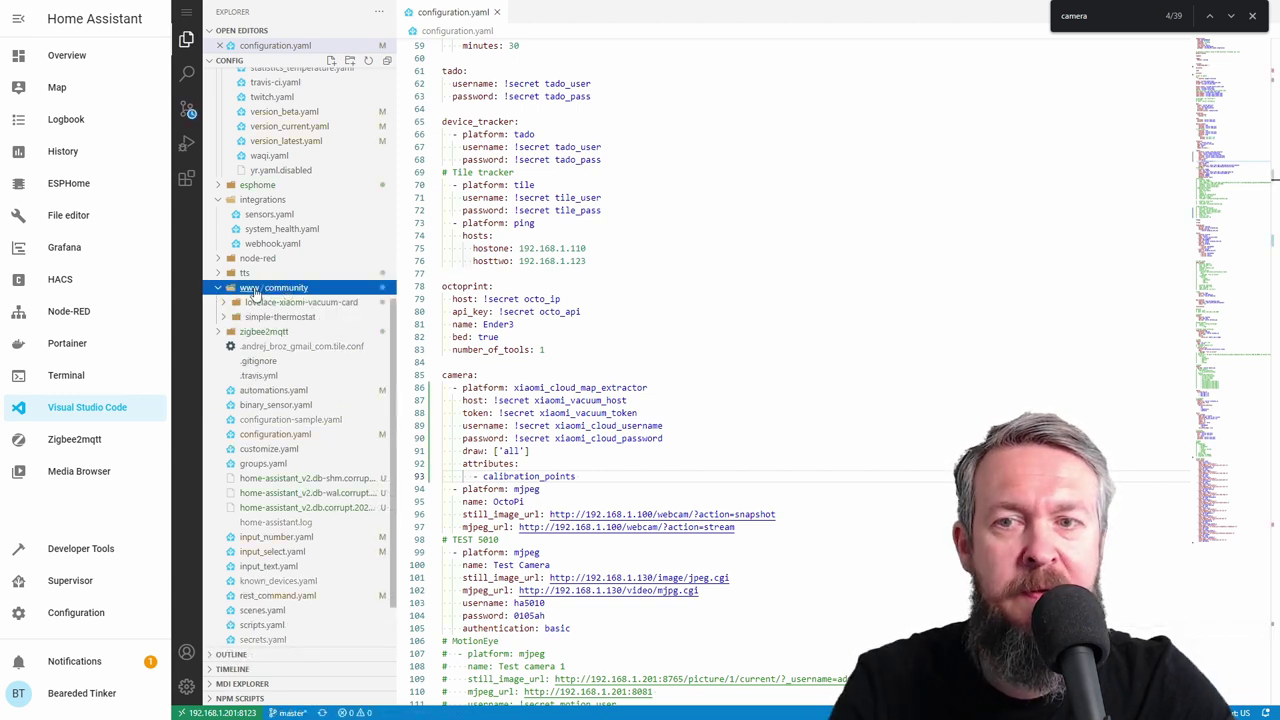
click(352, 62)
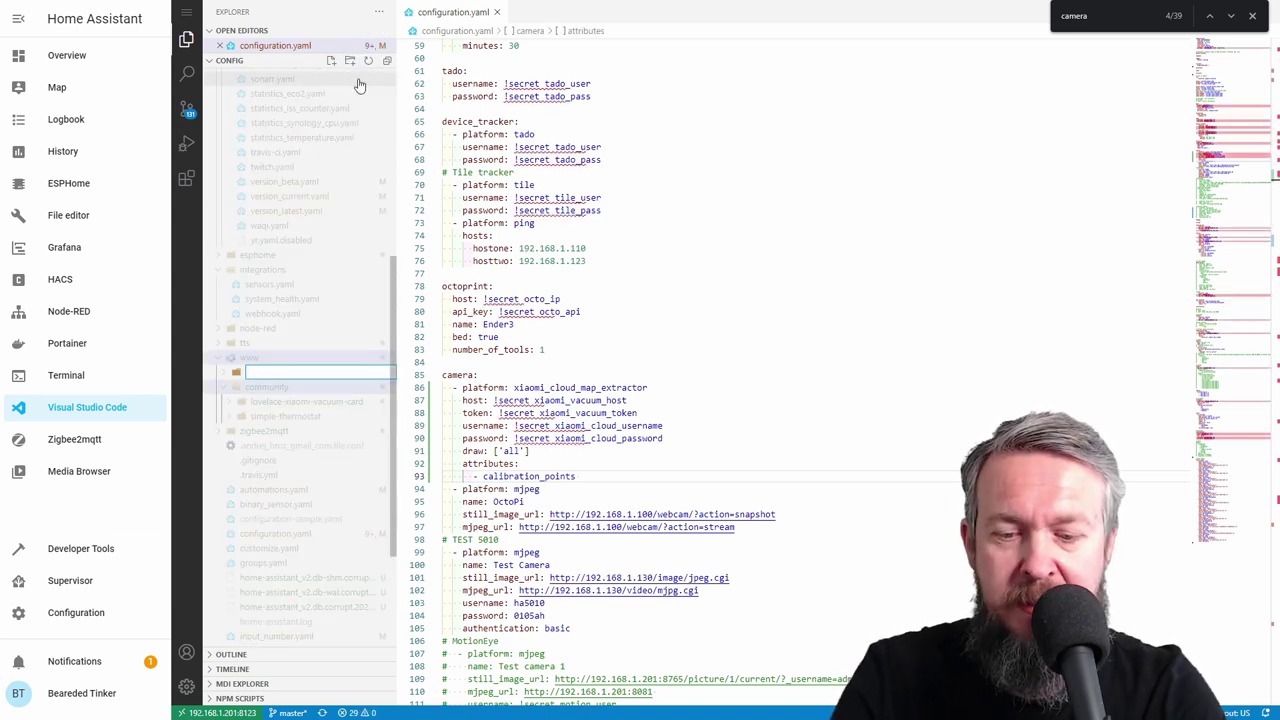
text(custo)
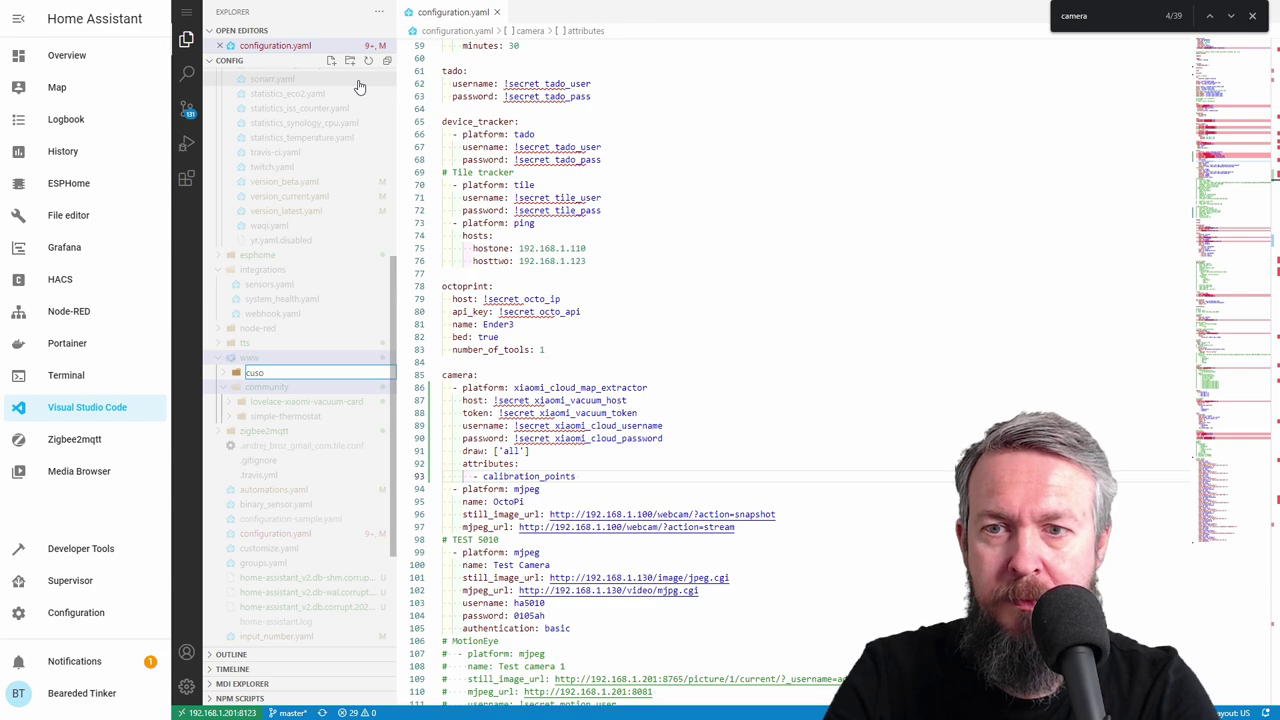
text(m_lovelace)
key(Return)
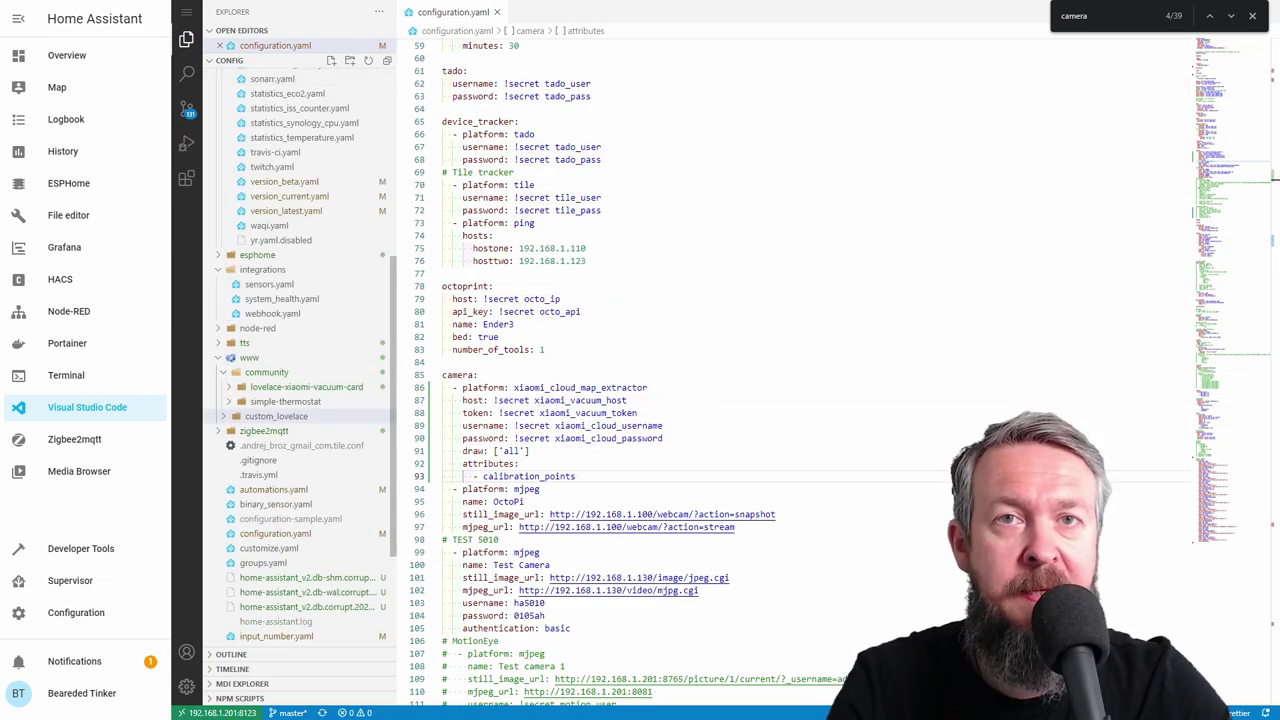
Create a subfolder named xiaomi_vacuum_map_card inside the custom_lovelace folder.
right_click(296, 417)
click(303, 447)
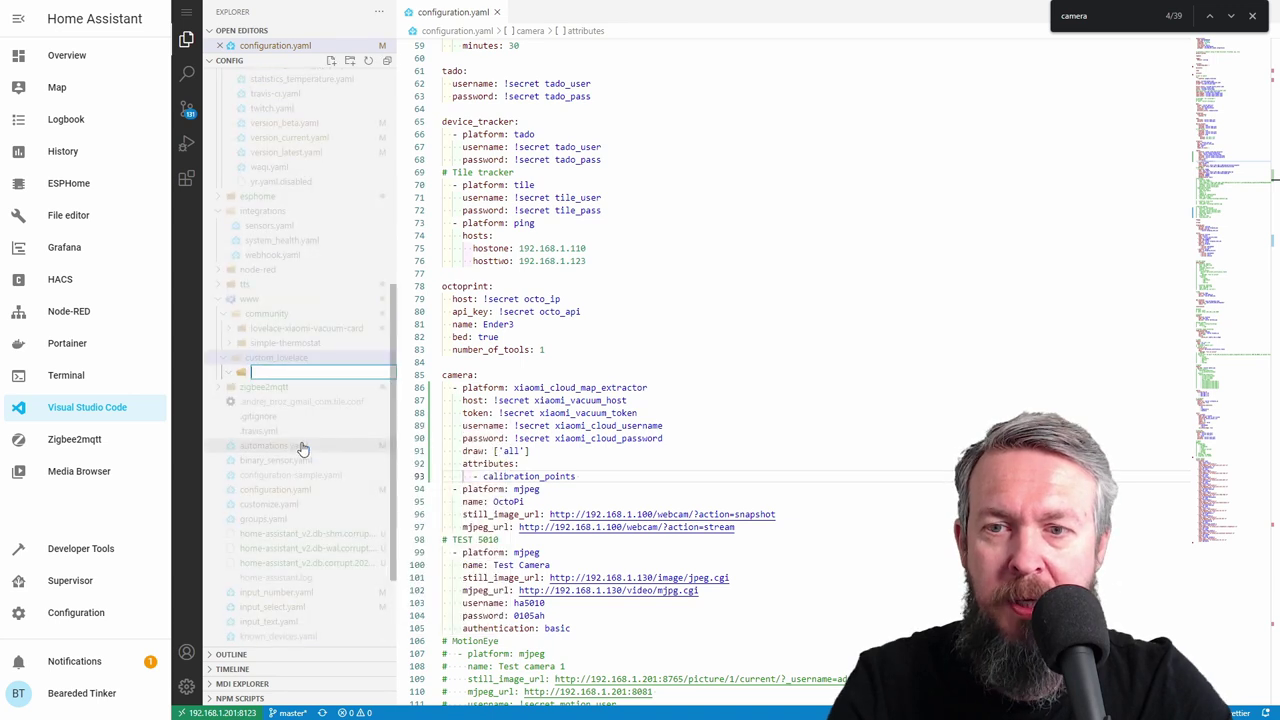
text(xiaomi_vacuum_map_card)
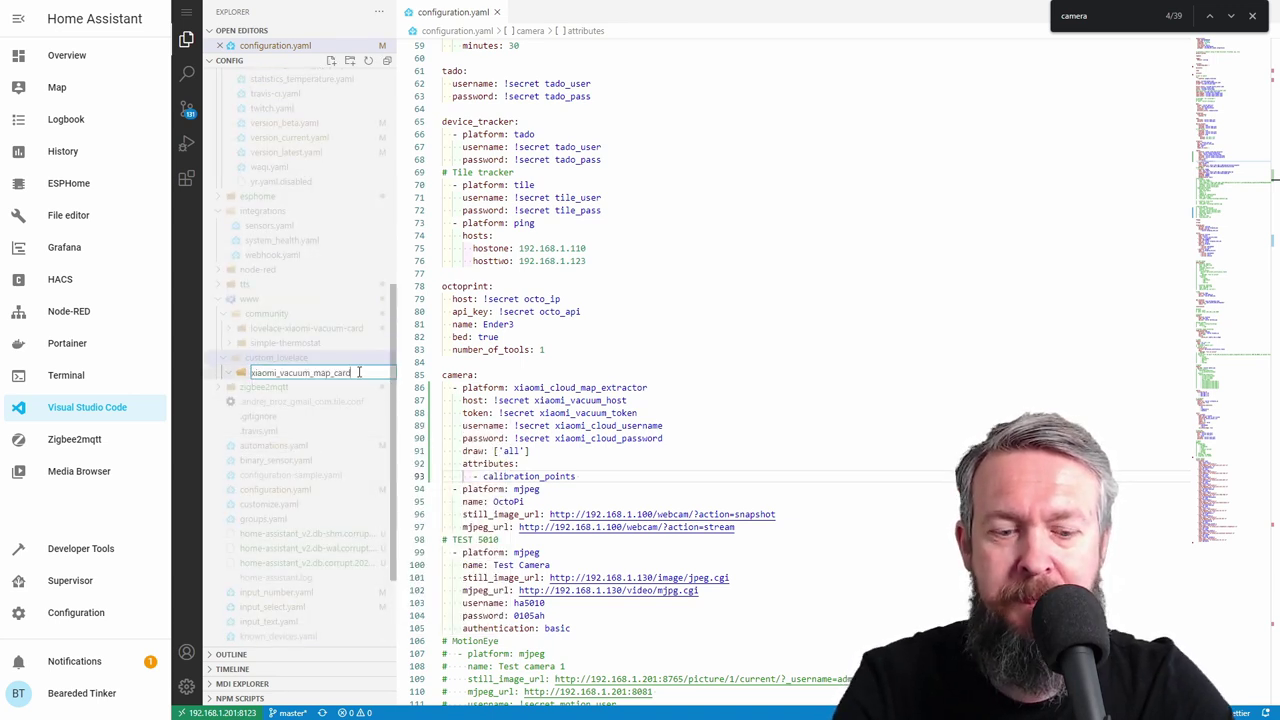
key(Return)
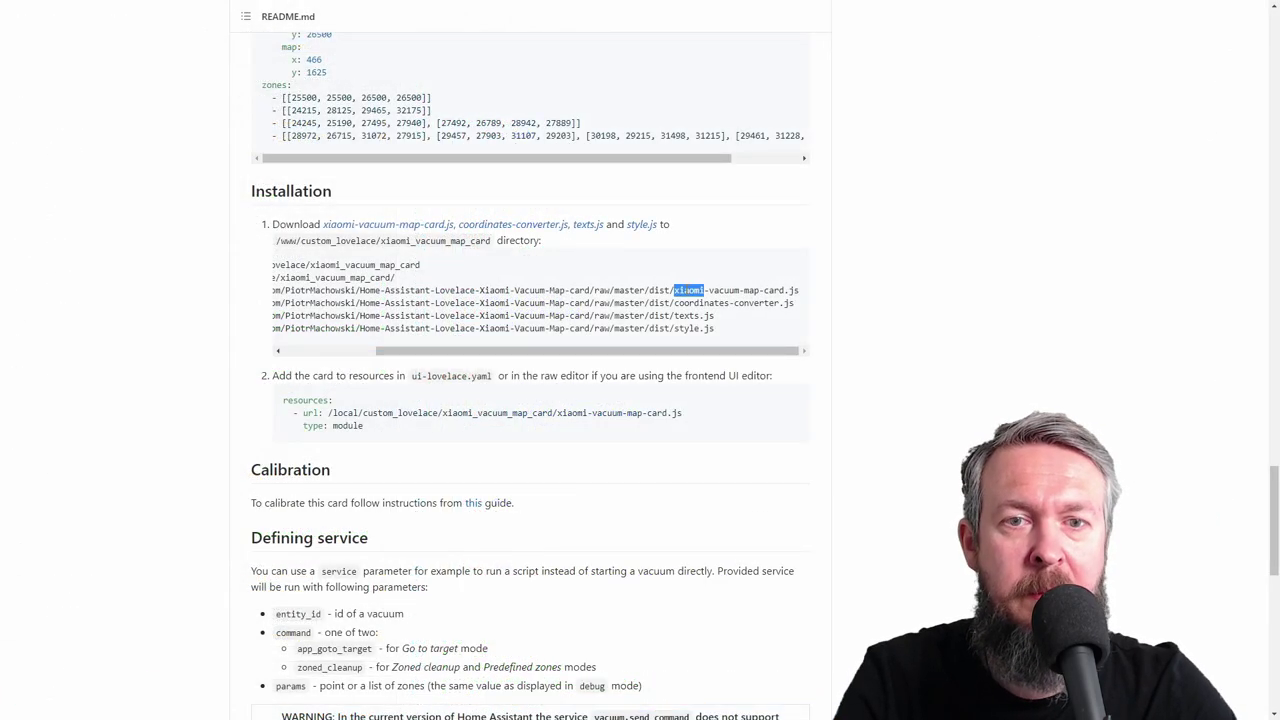
Create a file named xiaomi-vacuum-map-card.js in the xiaomi_vacuum_map_card folder, using the file name from the README's installation commands.
drag(704, 290, 760, 289)
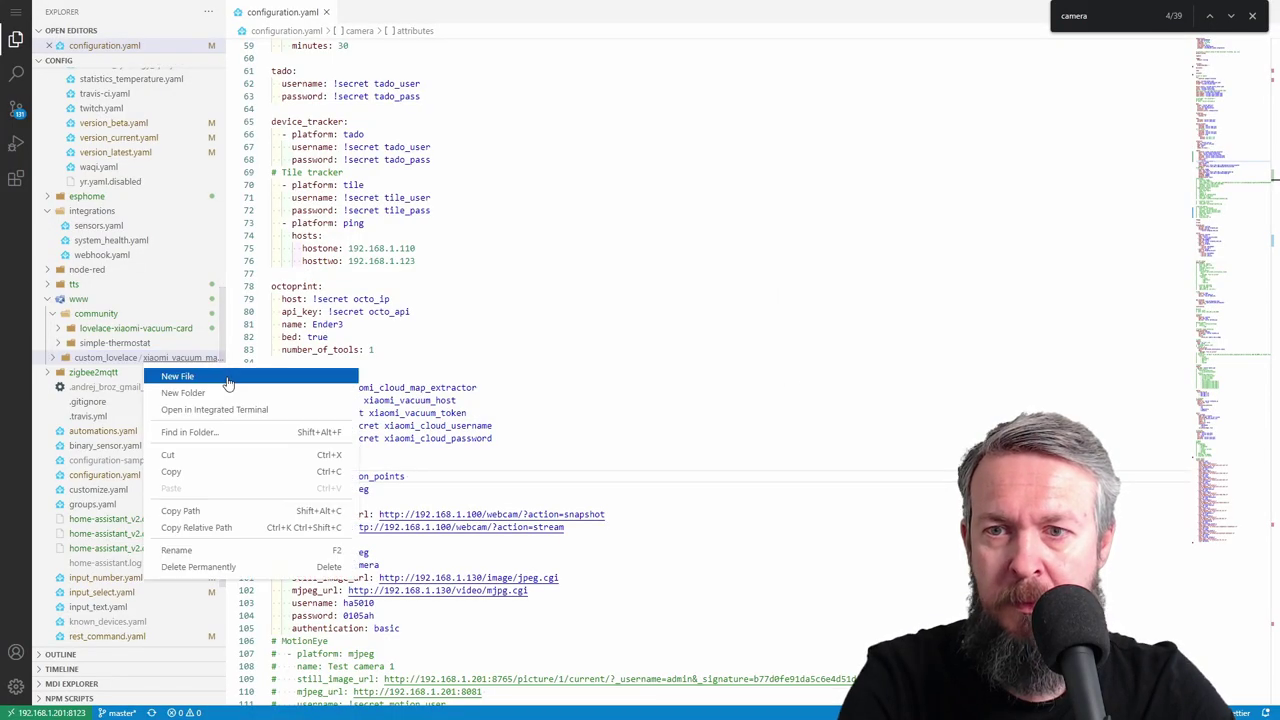
click(229, 375)
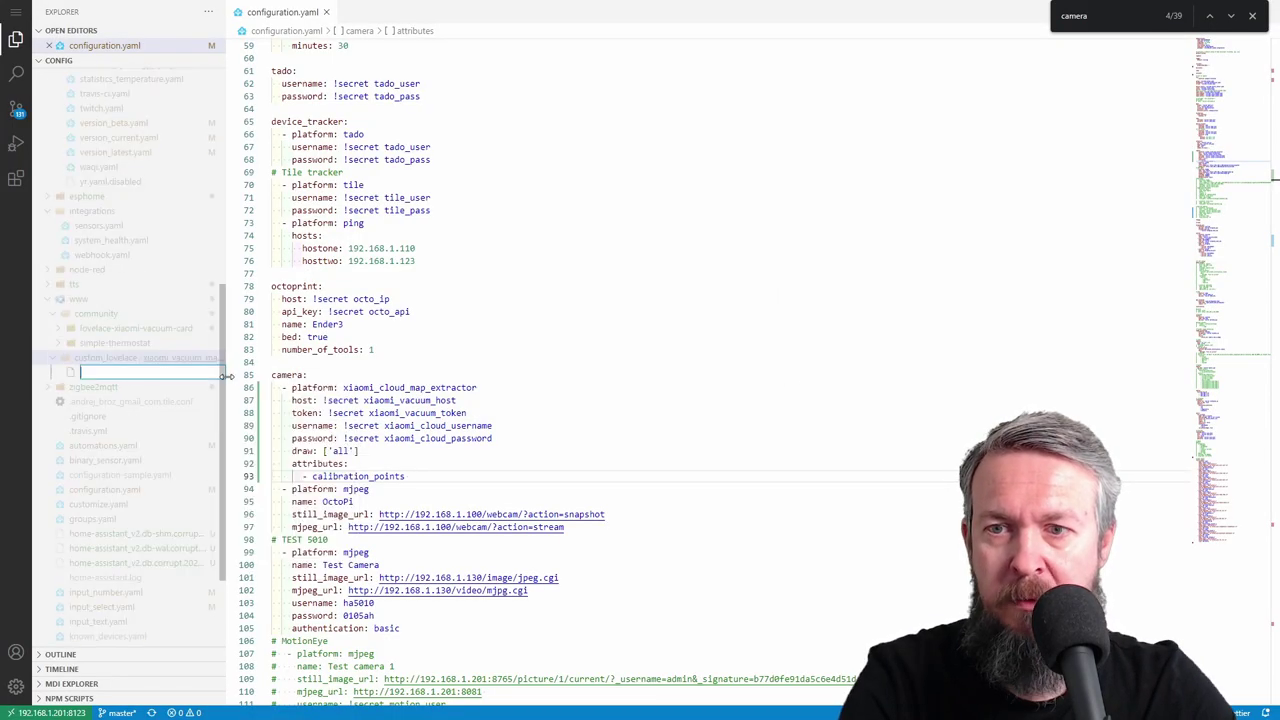
text(xiaomi-vacuum-map-card.js)
key(Return)
Add a coordinates-converter.js file, named as in the README, to the same folder and select the texts.js file name in the README.
key(alt+Tab)
drag(674, 303, 783, 294)
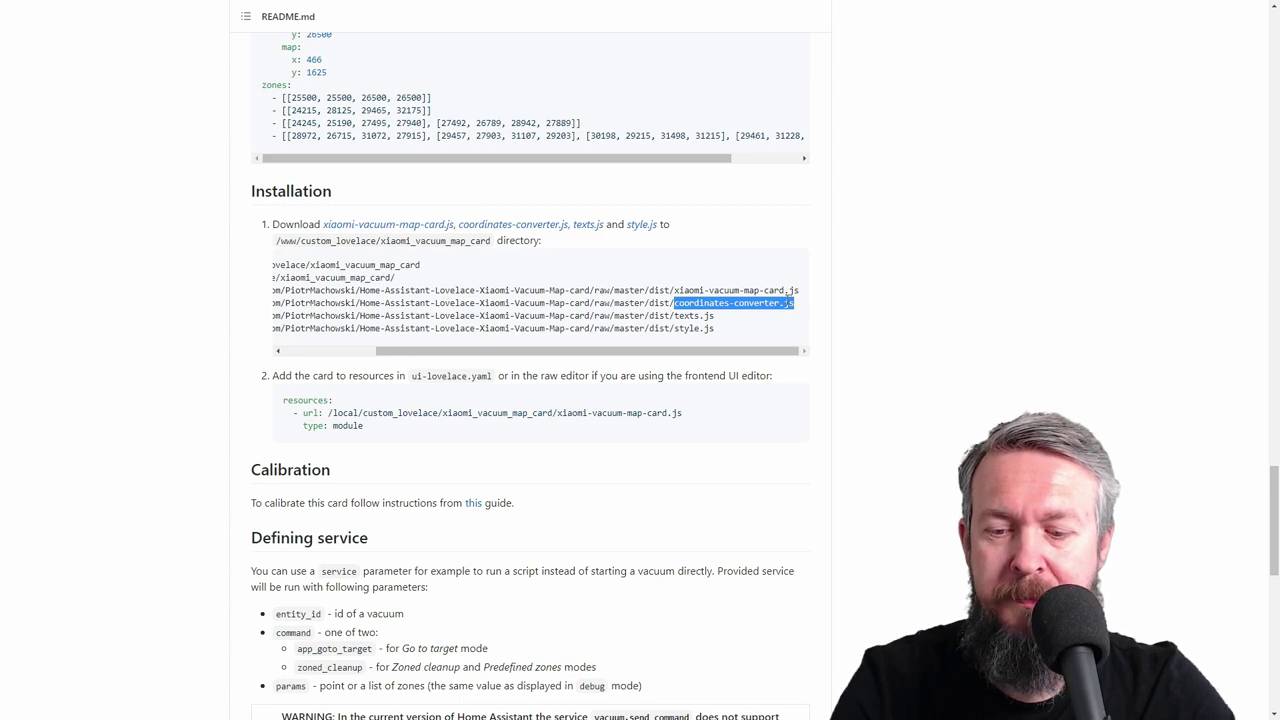
key(alt+Tab)
right_click(334, 373)
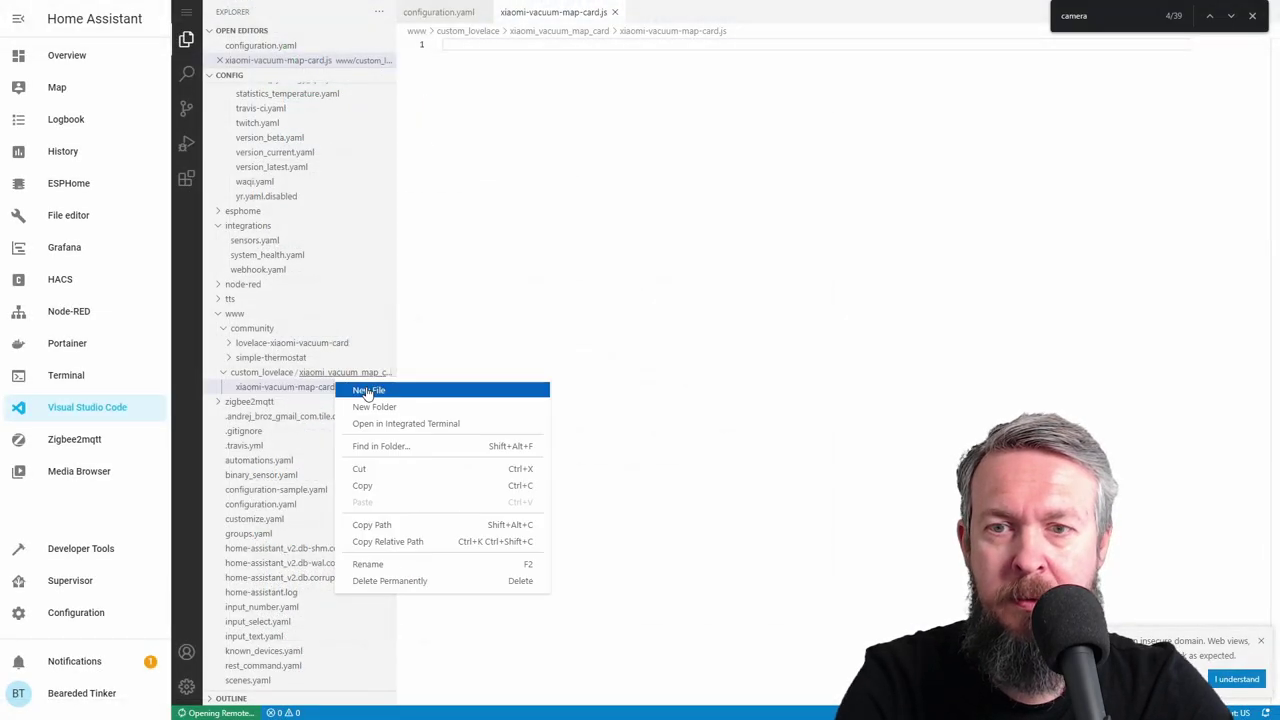
click(367, 391)
text(coordinates-converter.js)
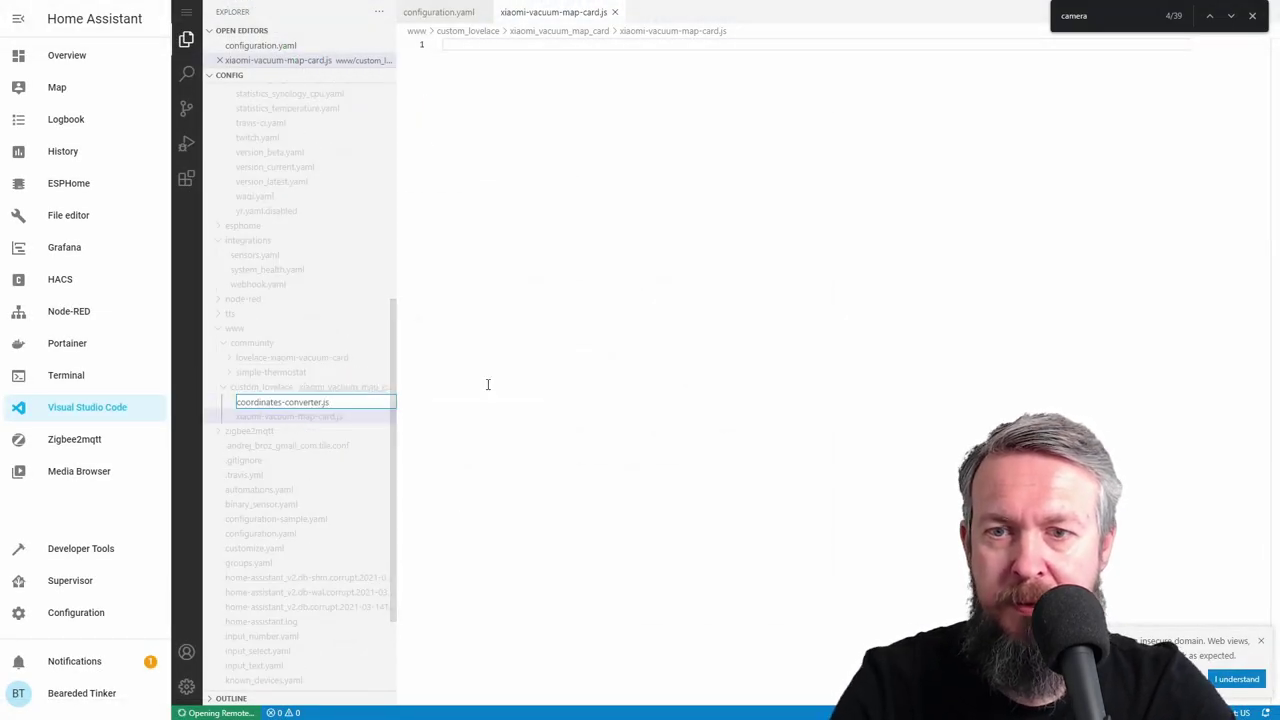
key(Return)
key(alt+Tab)
drag(675, 315, 715, 317)
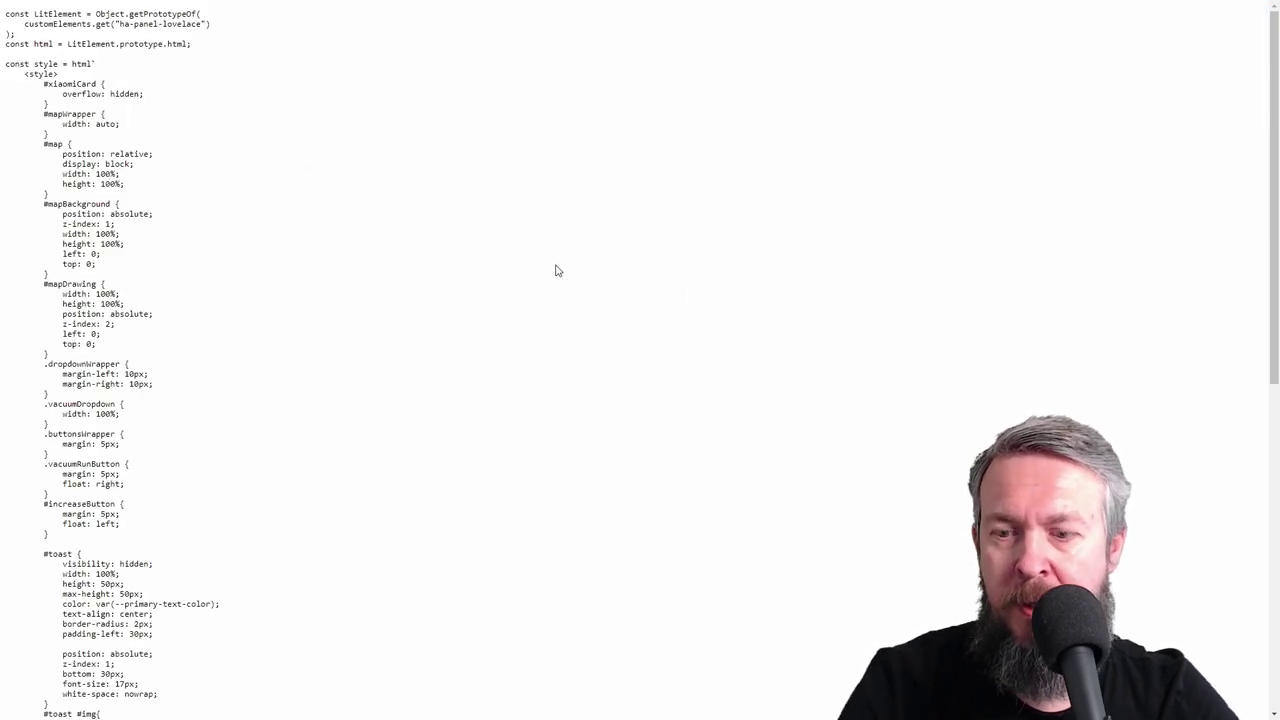
Copy the complete style.js source code from the repository into the local style.js file, and check the other card files.
key(ctrl+a)
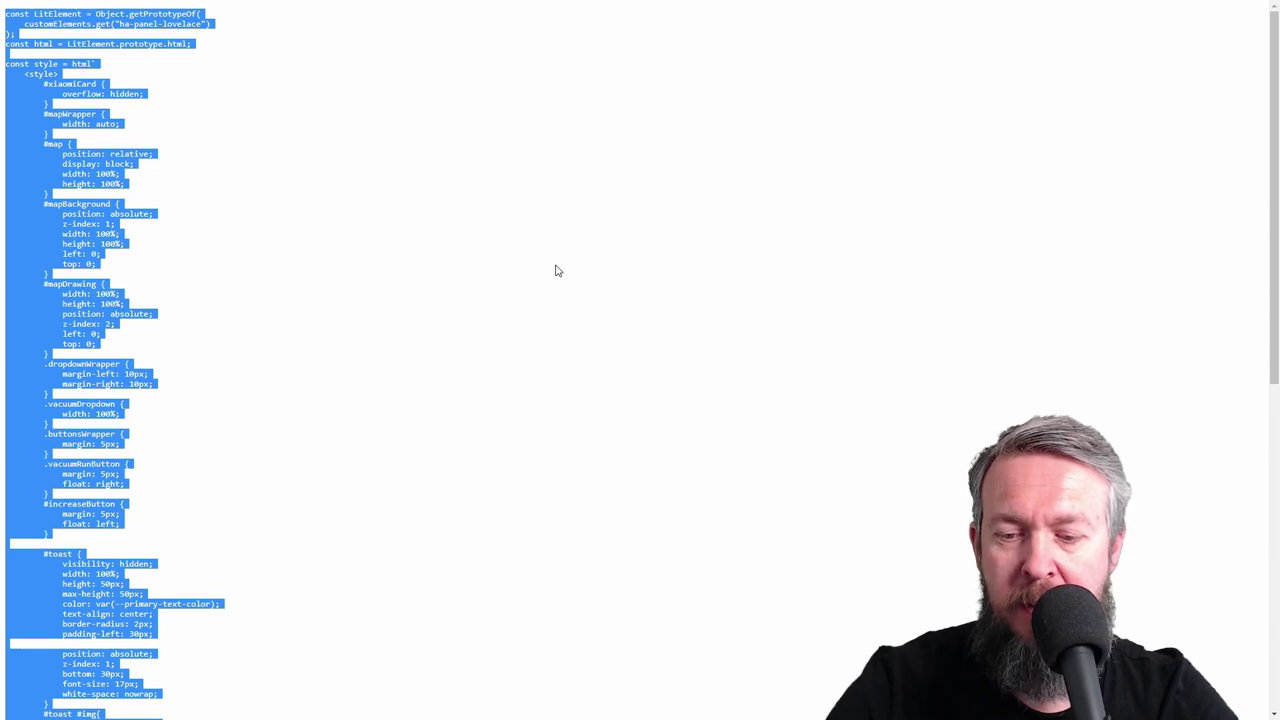
key(alt+Tab)
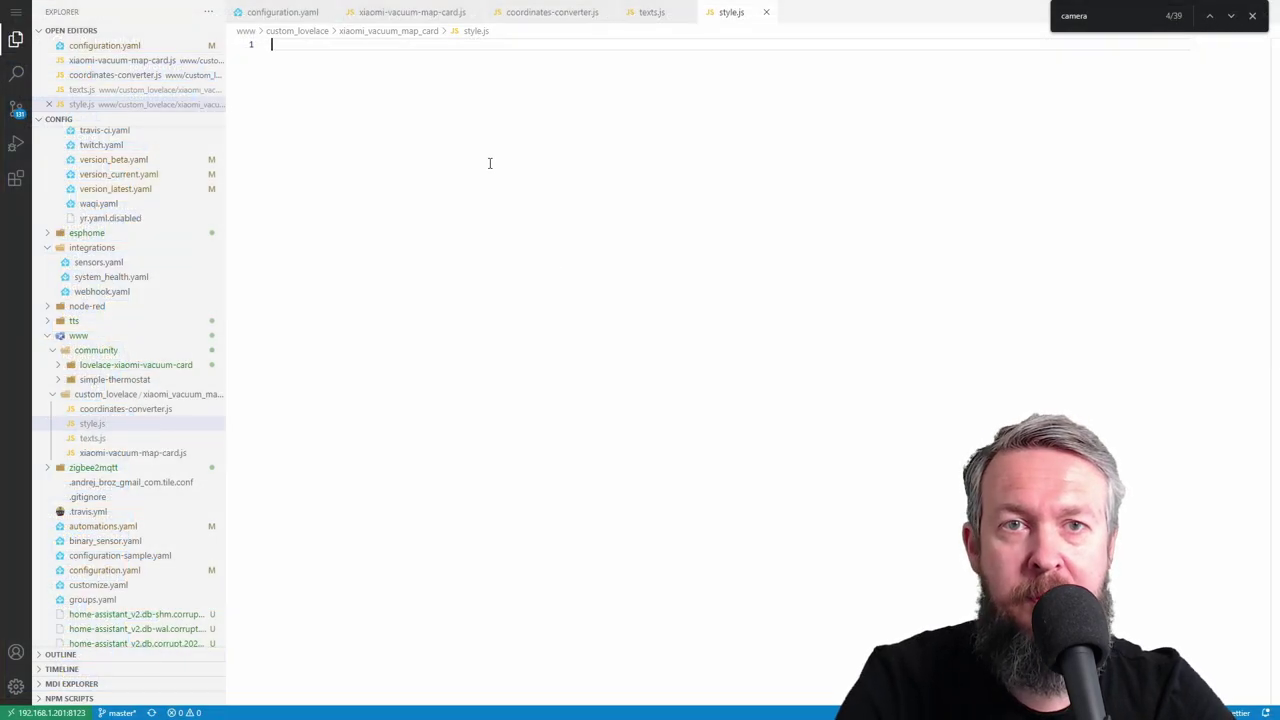
right_click(489, 166)
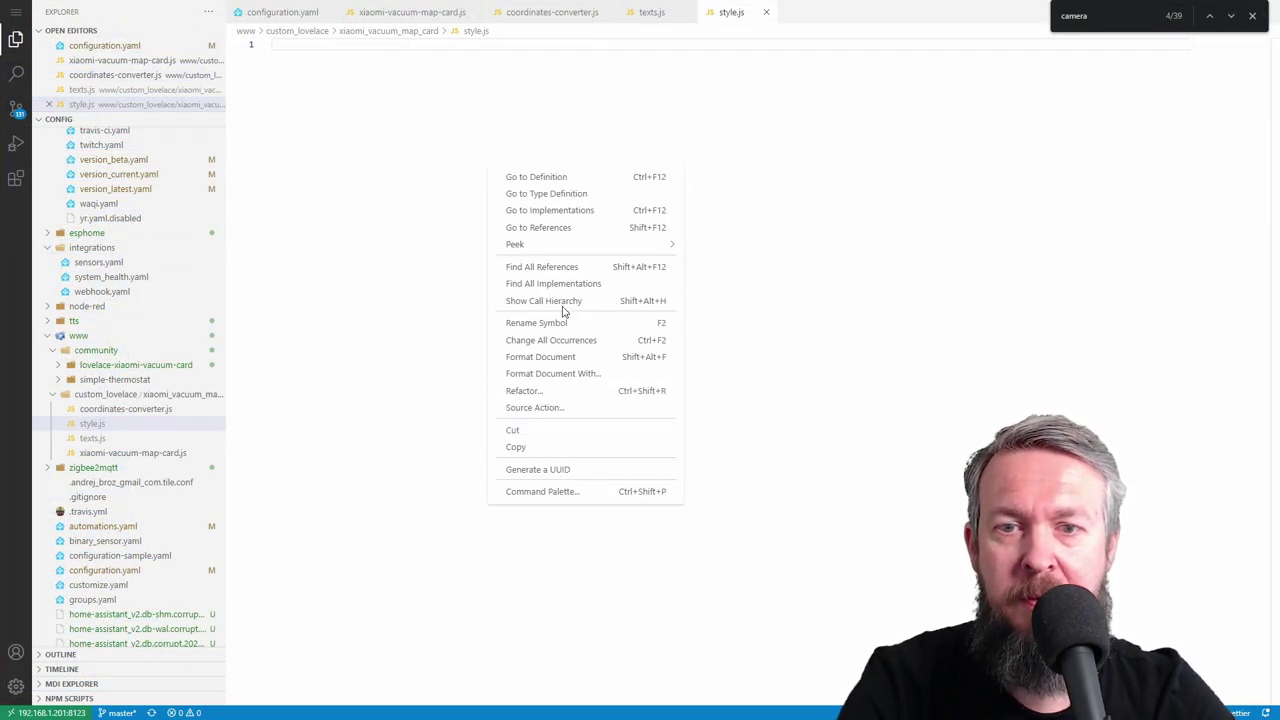
click(450, 165)
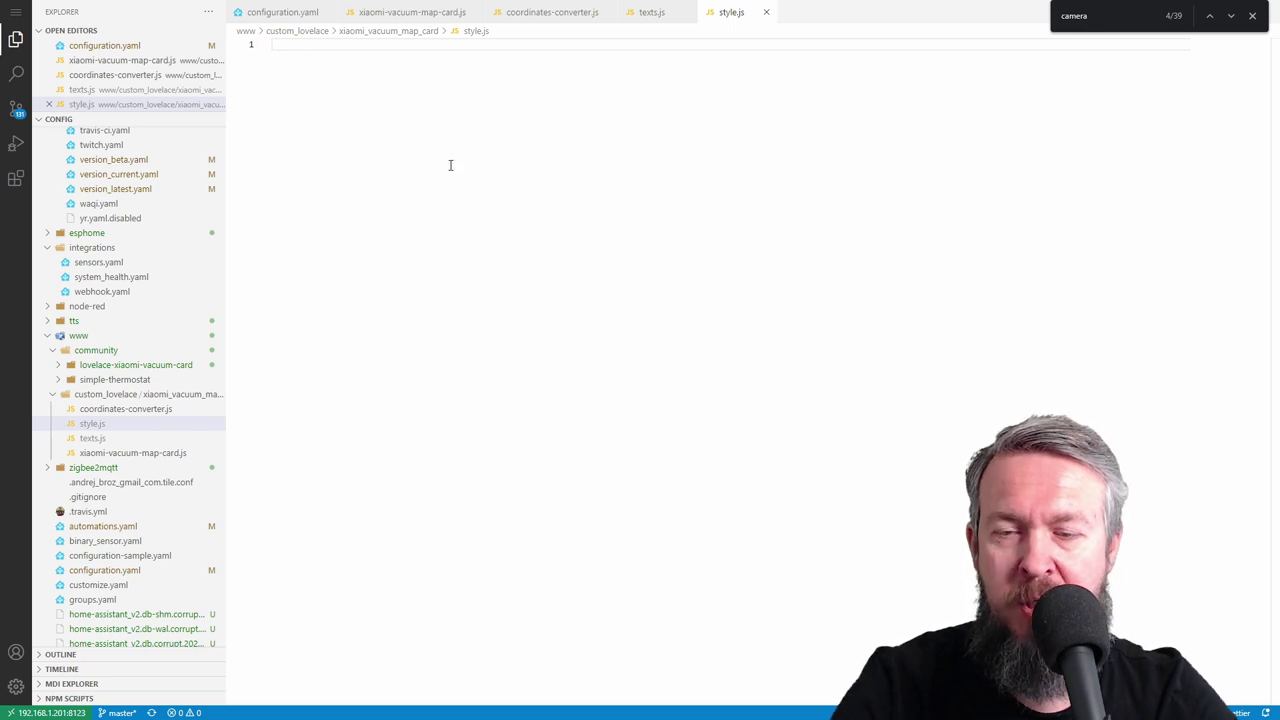
key(ctrl+v)
scroll(538, 300, up, 15)
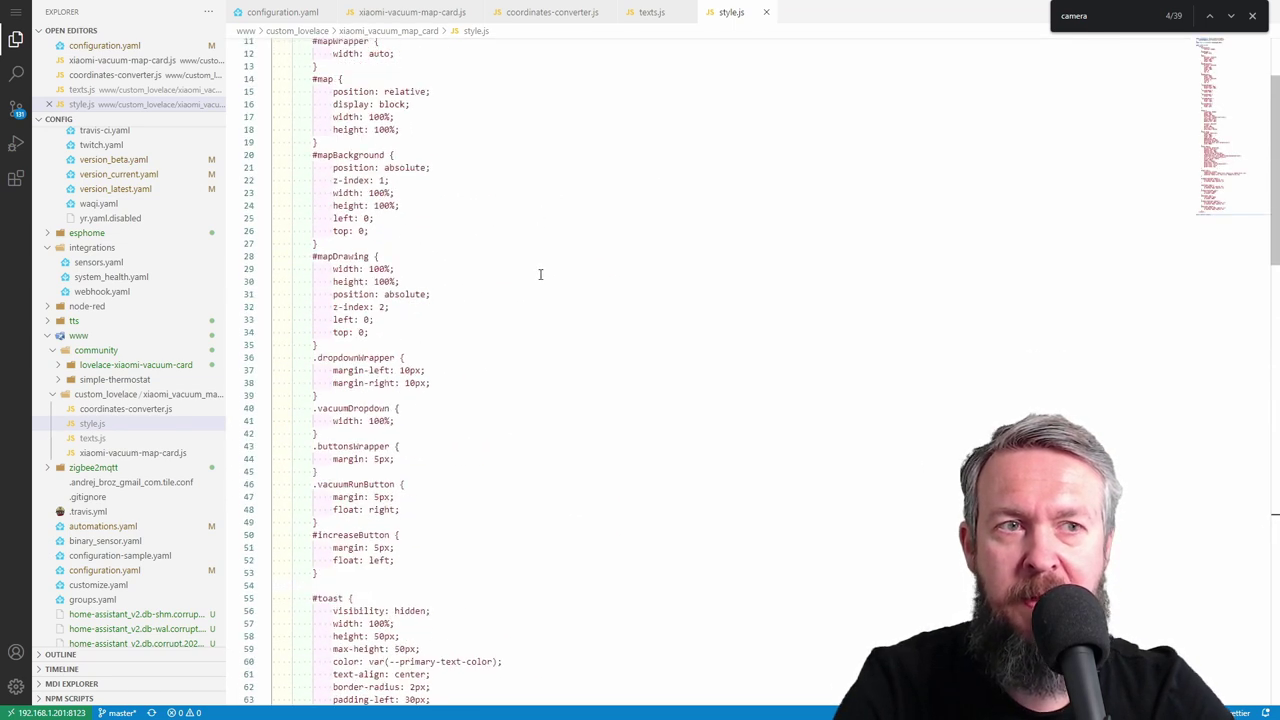
scroll(540, 274, up, 3)
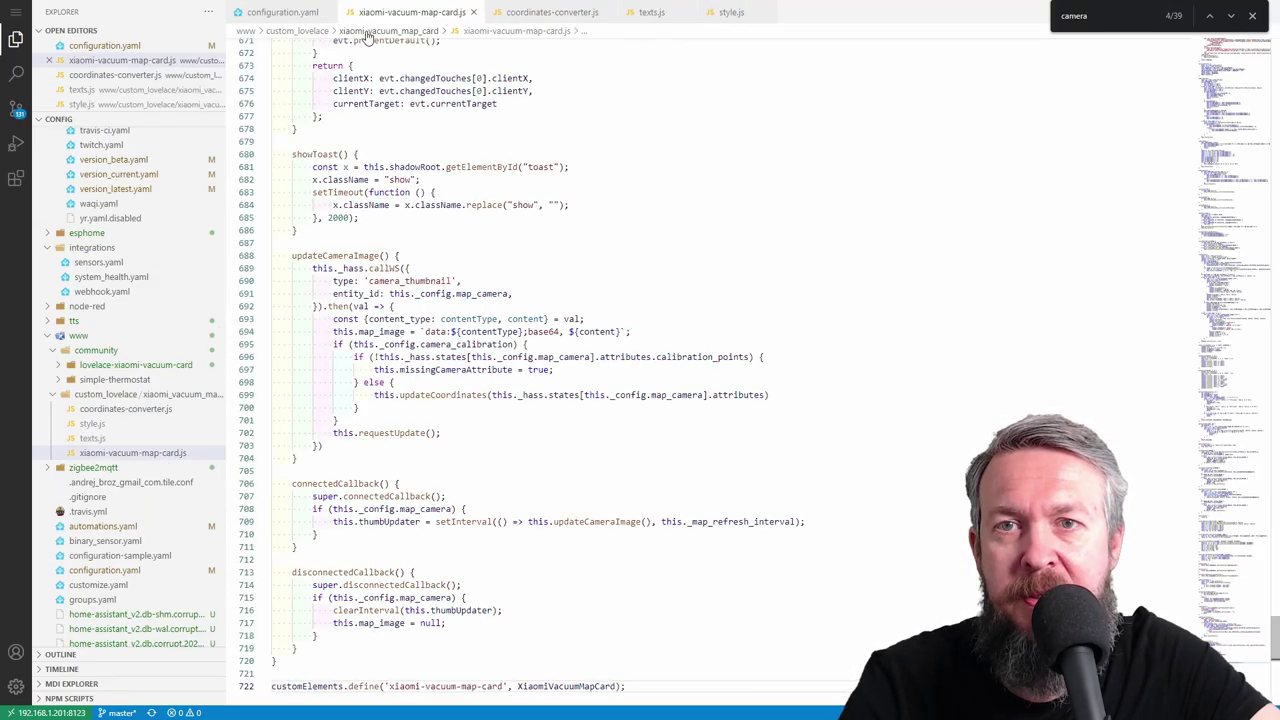
click(510, 16)
click(651, 12)
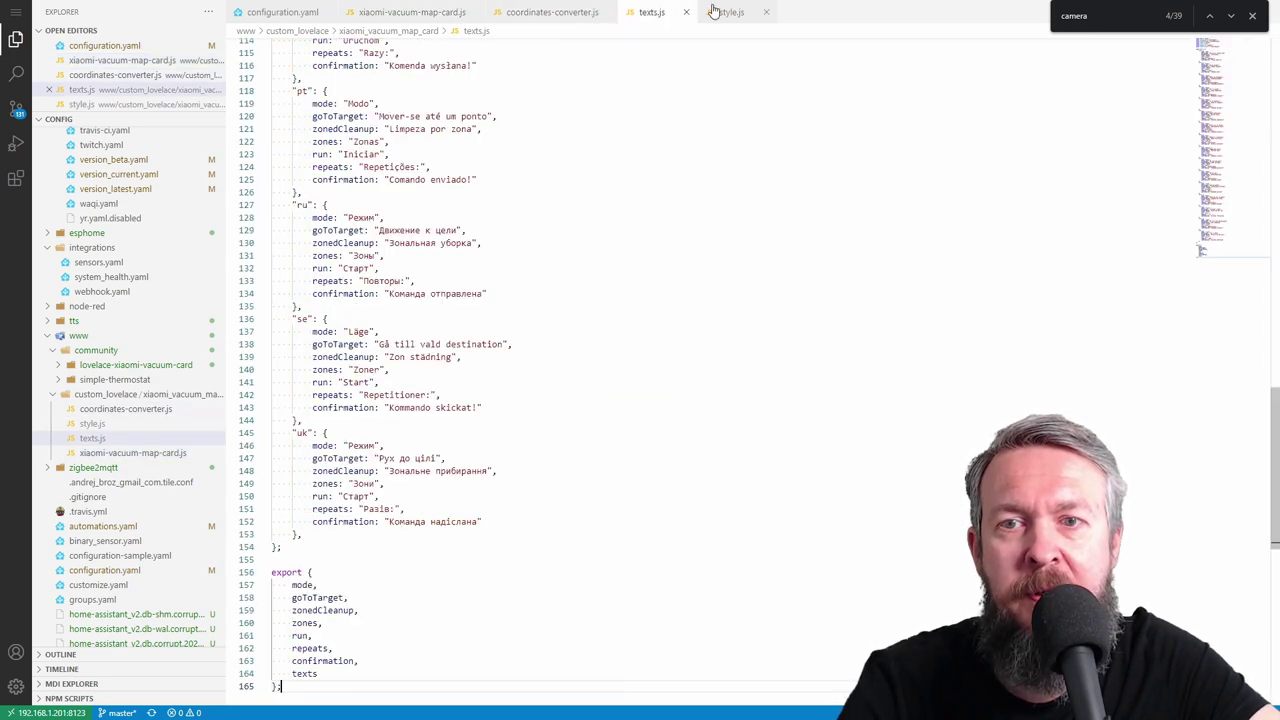
click(724, 12)
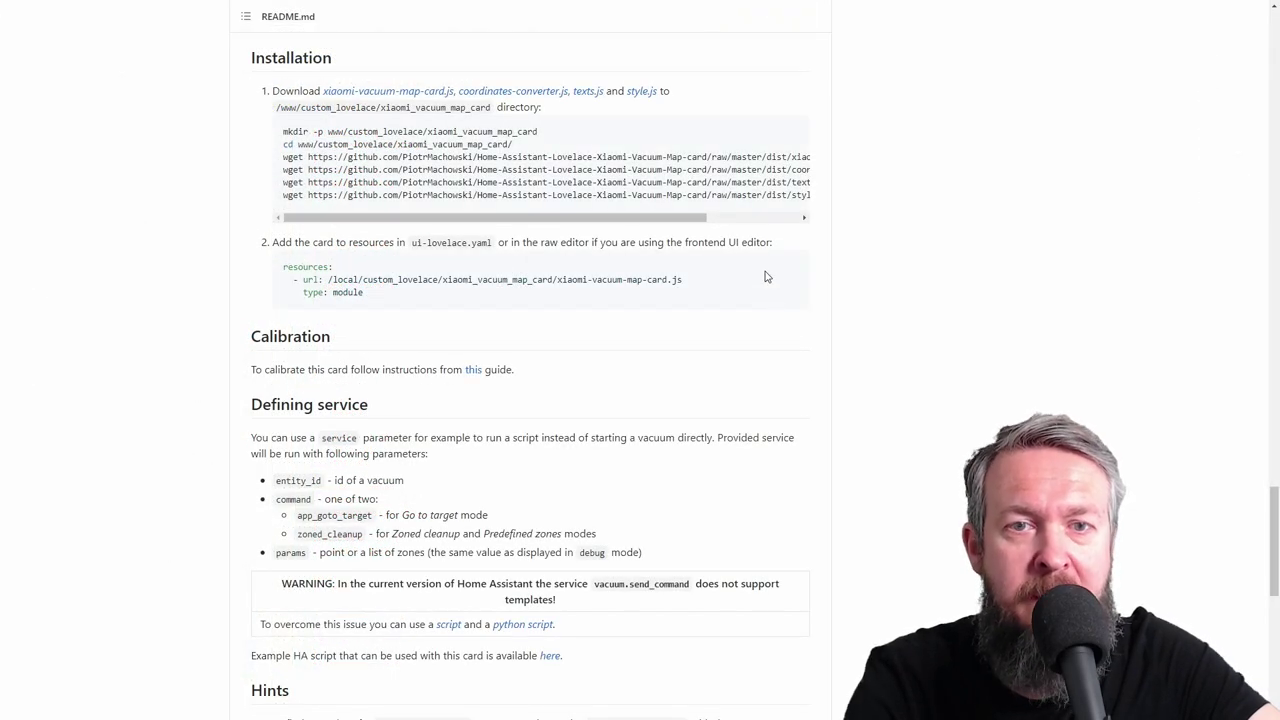
Add the README's URL /local/custom_lovelace/xiaomi_vacuum_map_card/xiaomi-vacuum-map-card.js as a Lovelace dashboard resource of type JavaScript Module.
drag(683, 281, 355, 283)
key(ctrl+c)
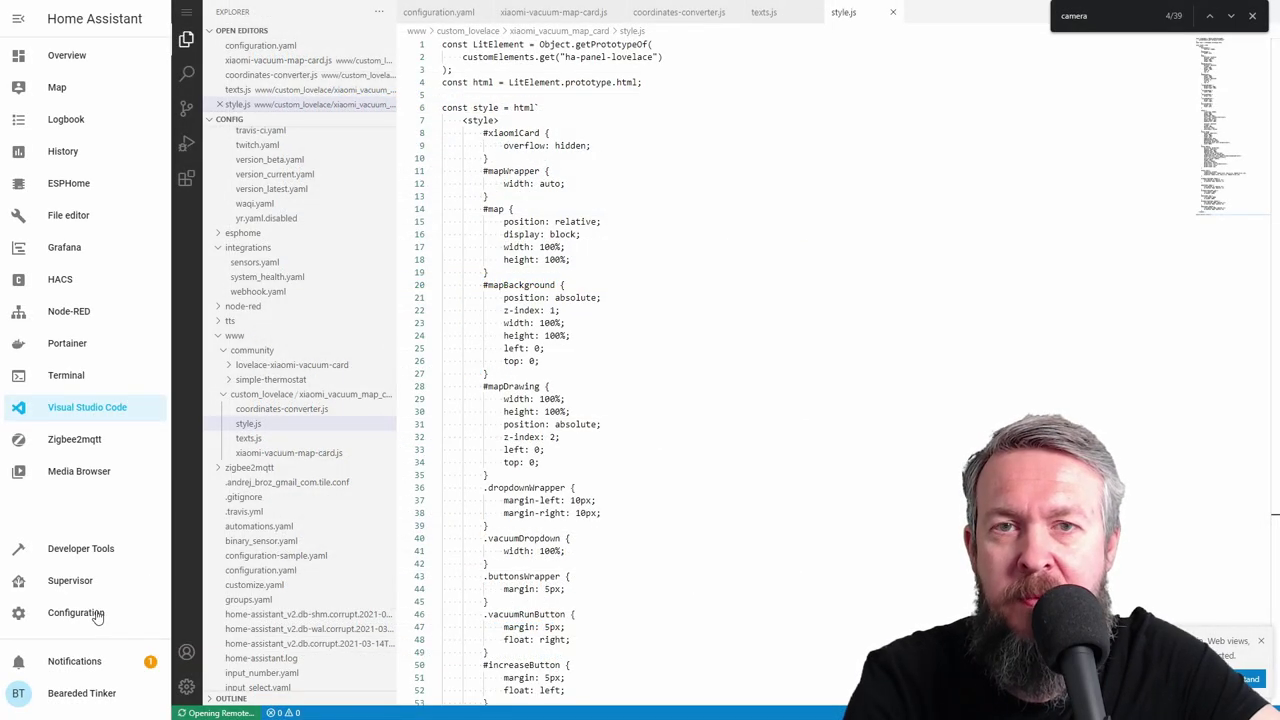
click(76, 613)
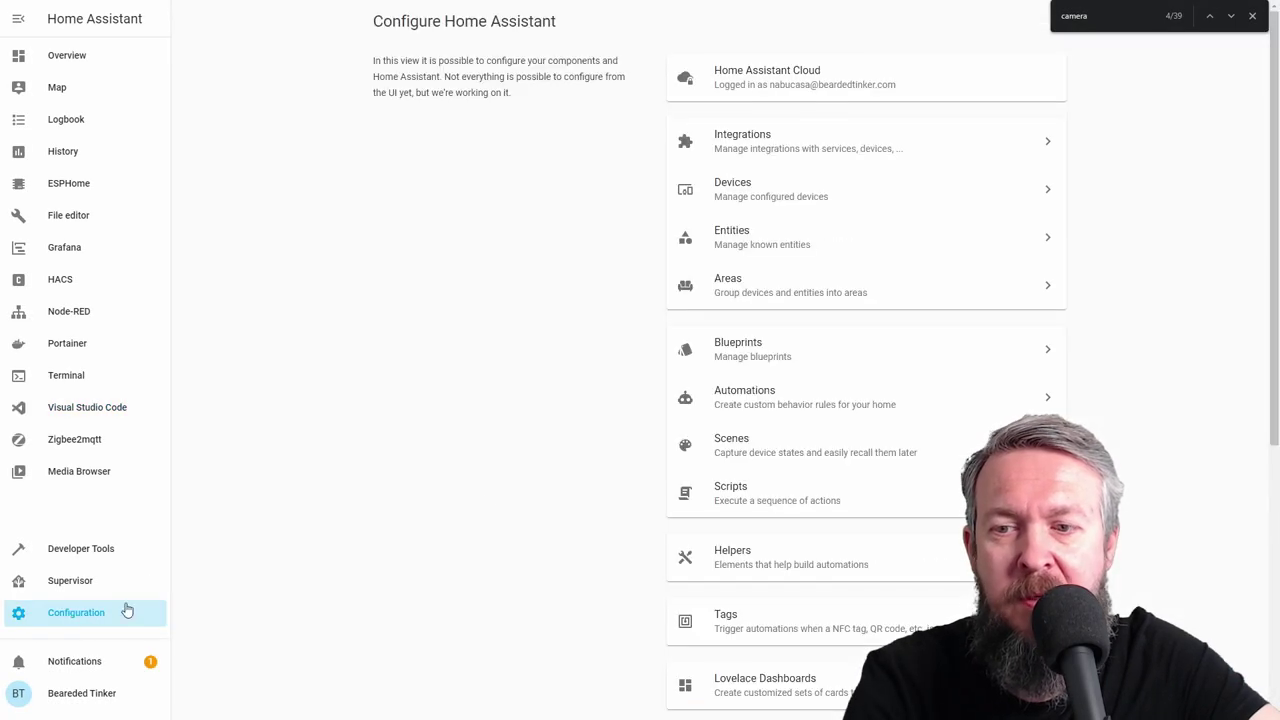
scroll(716, 450, down, 2)
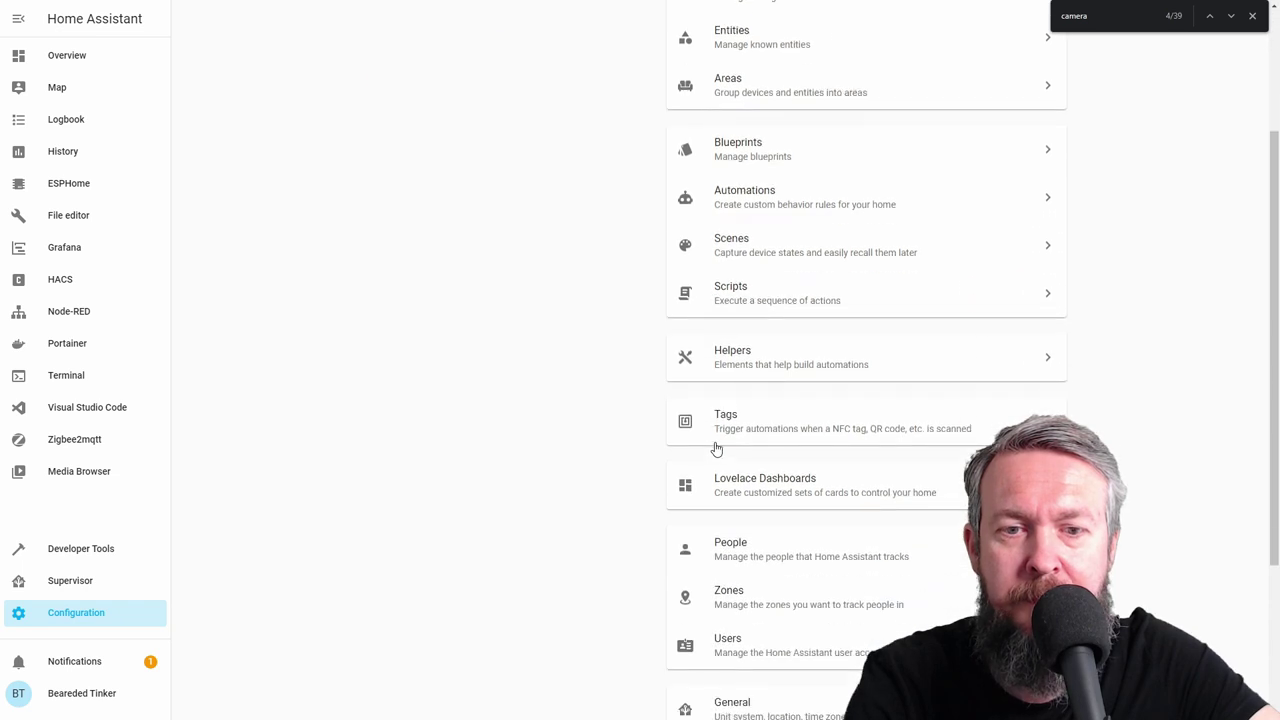
click(759, 487)
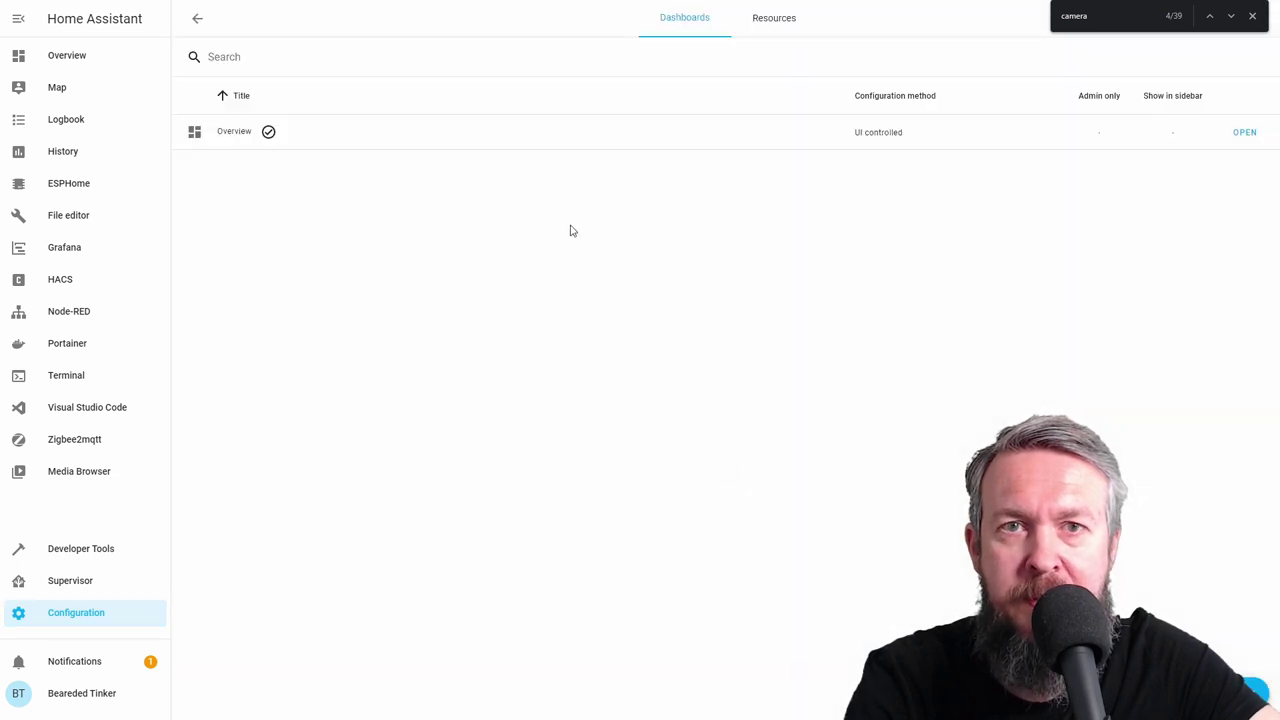
click(750, 26)
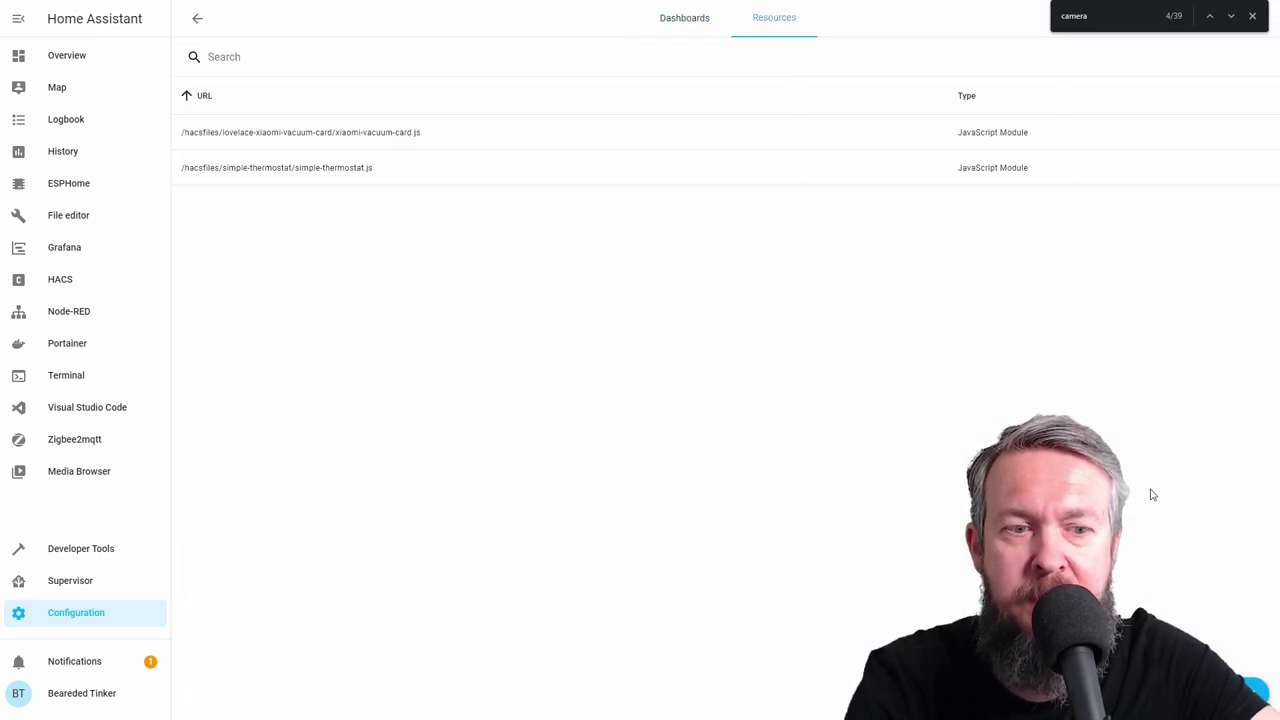
click(1252, 691)
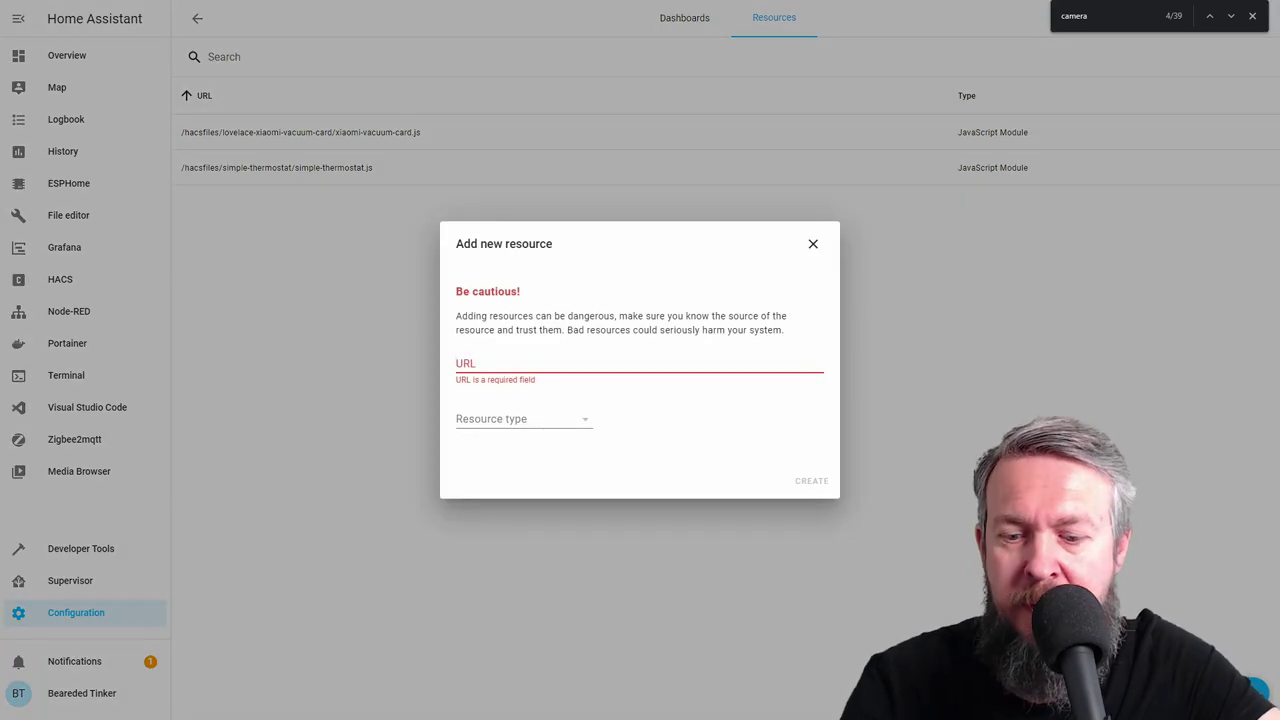
key(ctrl+v)
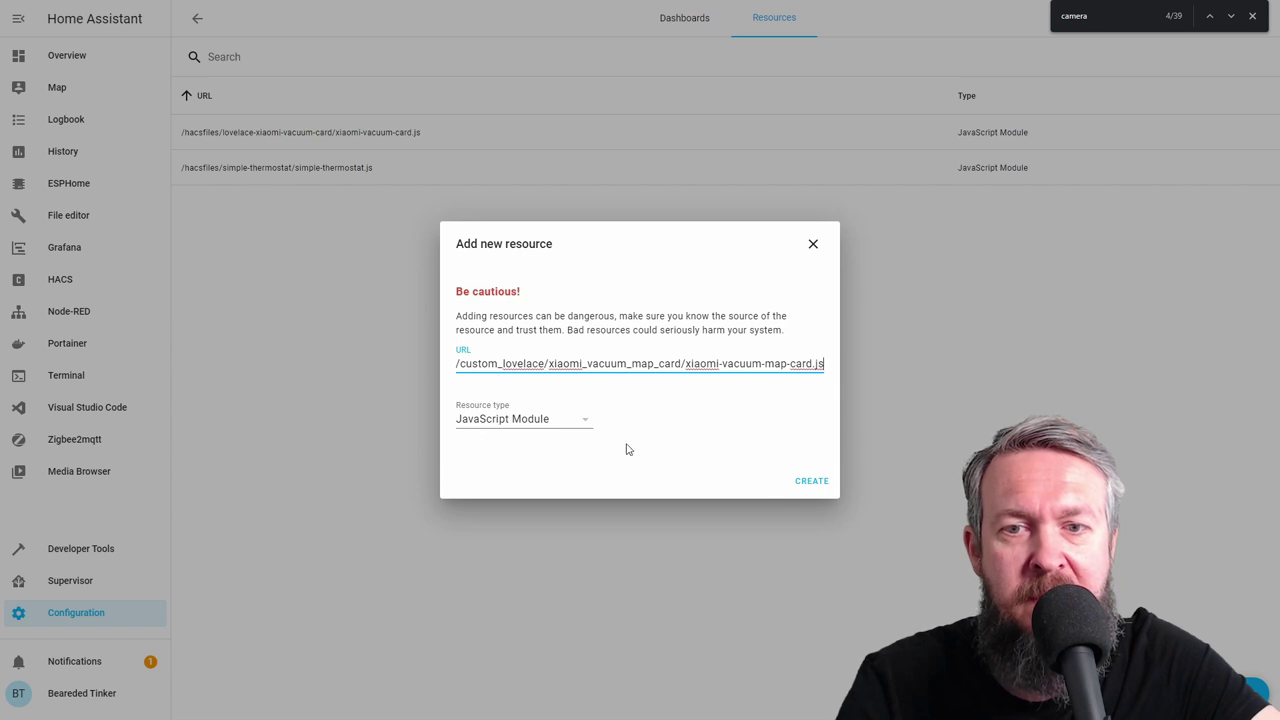
click(808, 482)
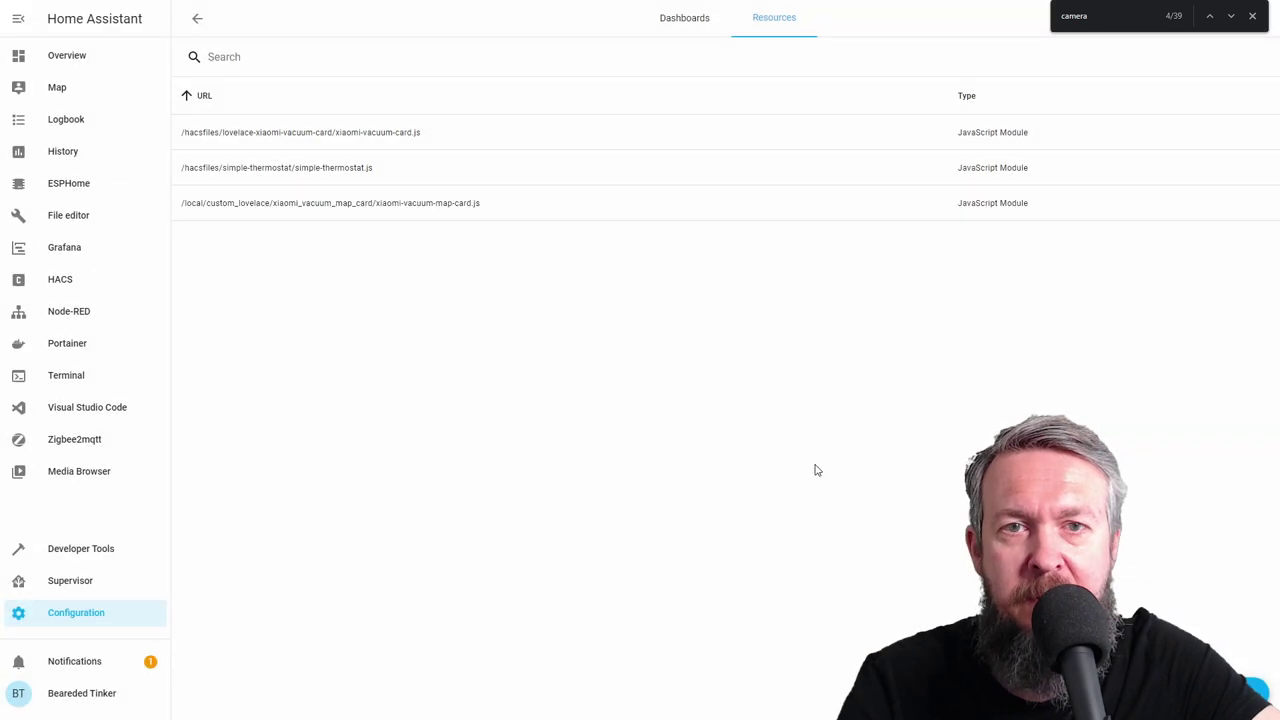
Put the Robotos view of the Overview dashboard into edit mode and start a new manual card.
click(69, 64)
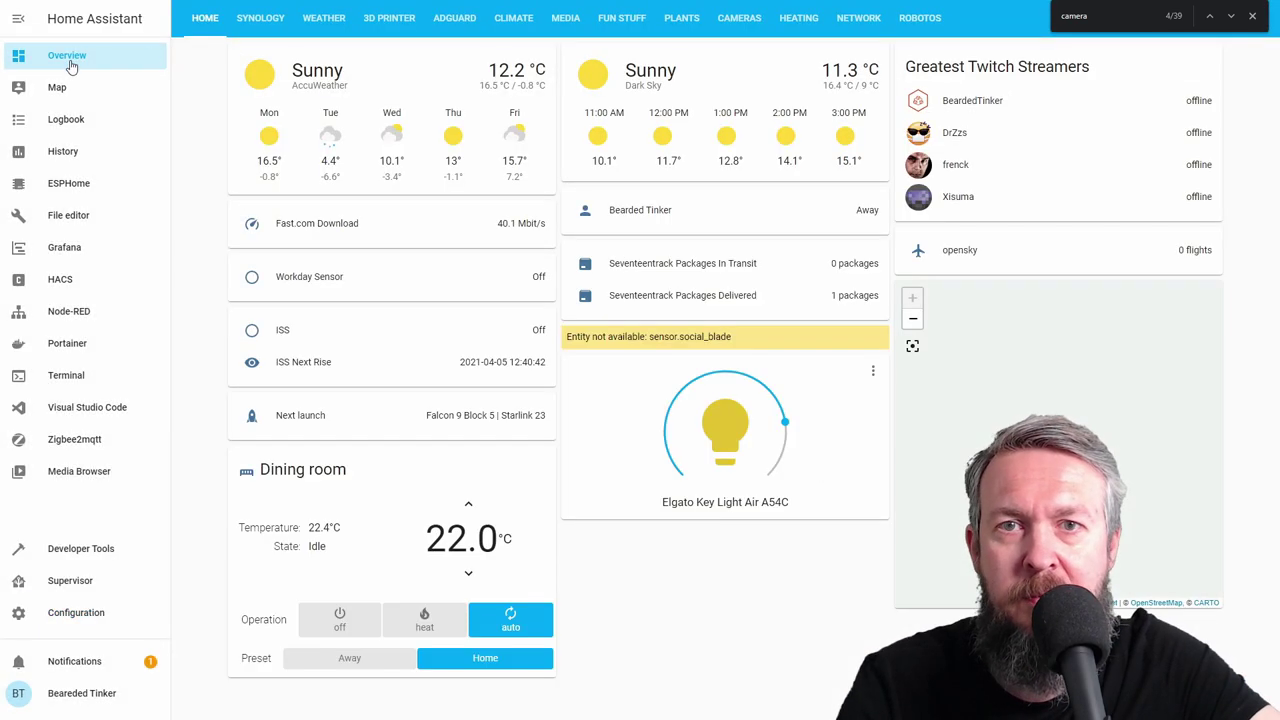
click(921, 18)
click(1251, 16)
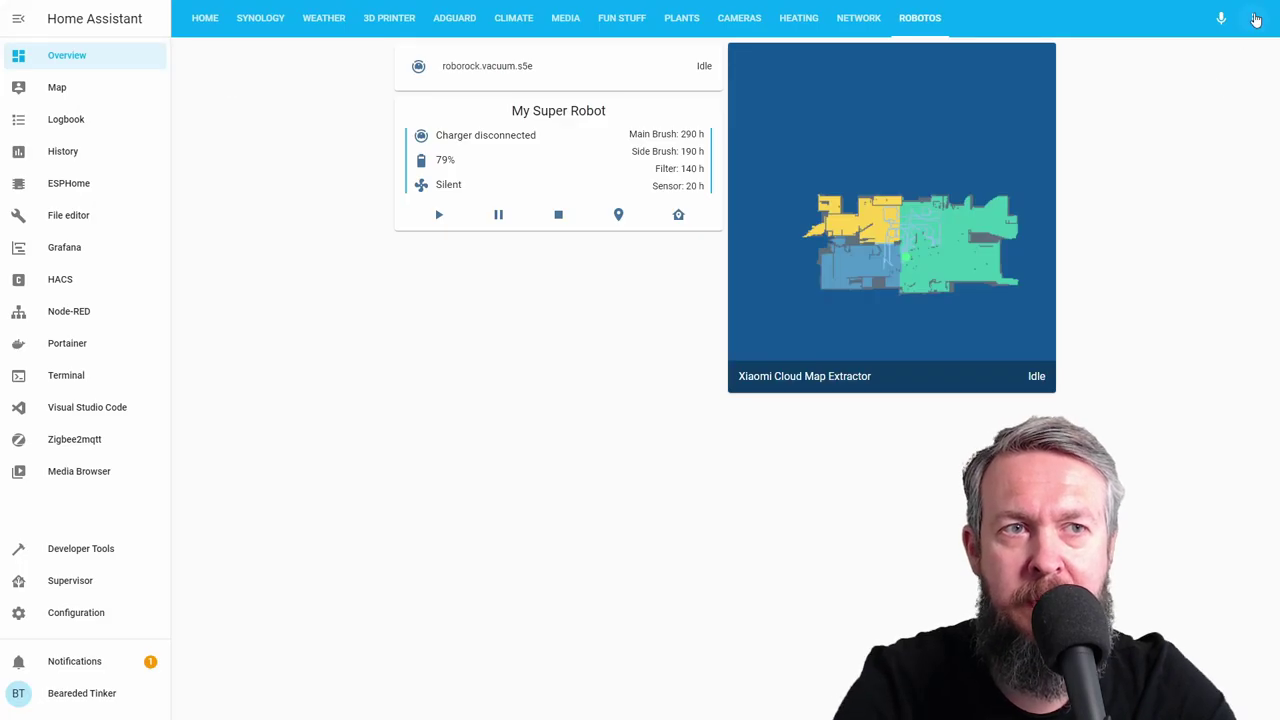
click(1253, 18)
click(1195, 32)
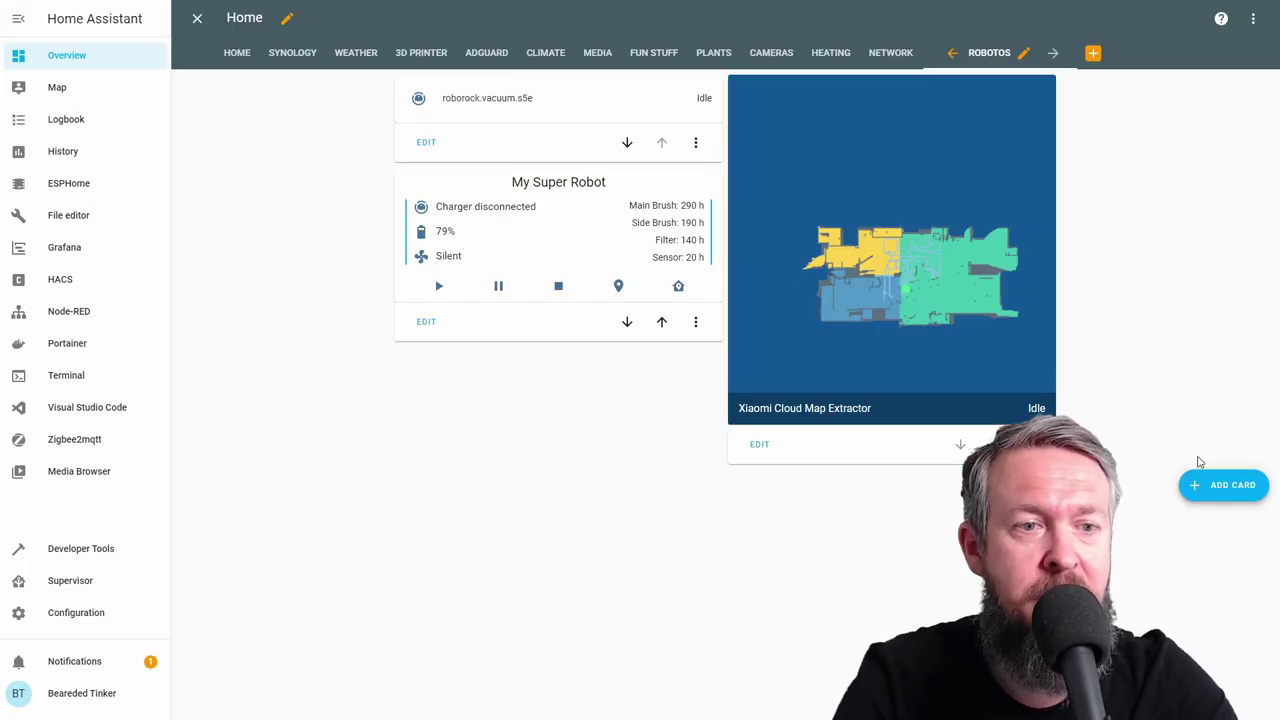
click(1225, 490)
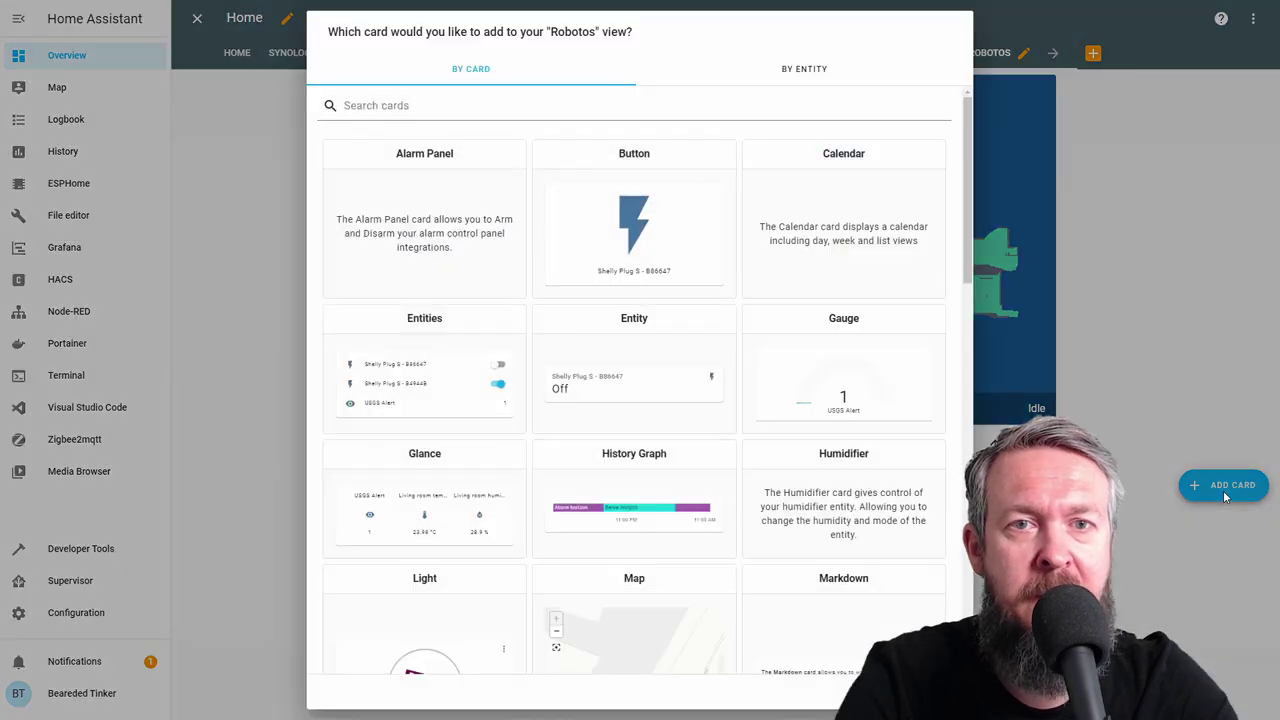
scroll(835, 412, down, 10)
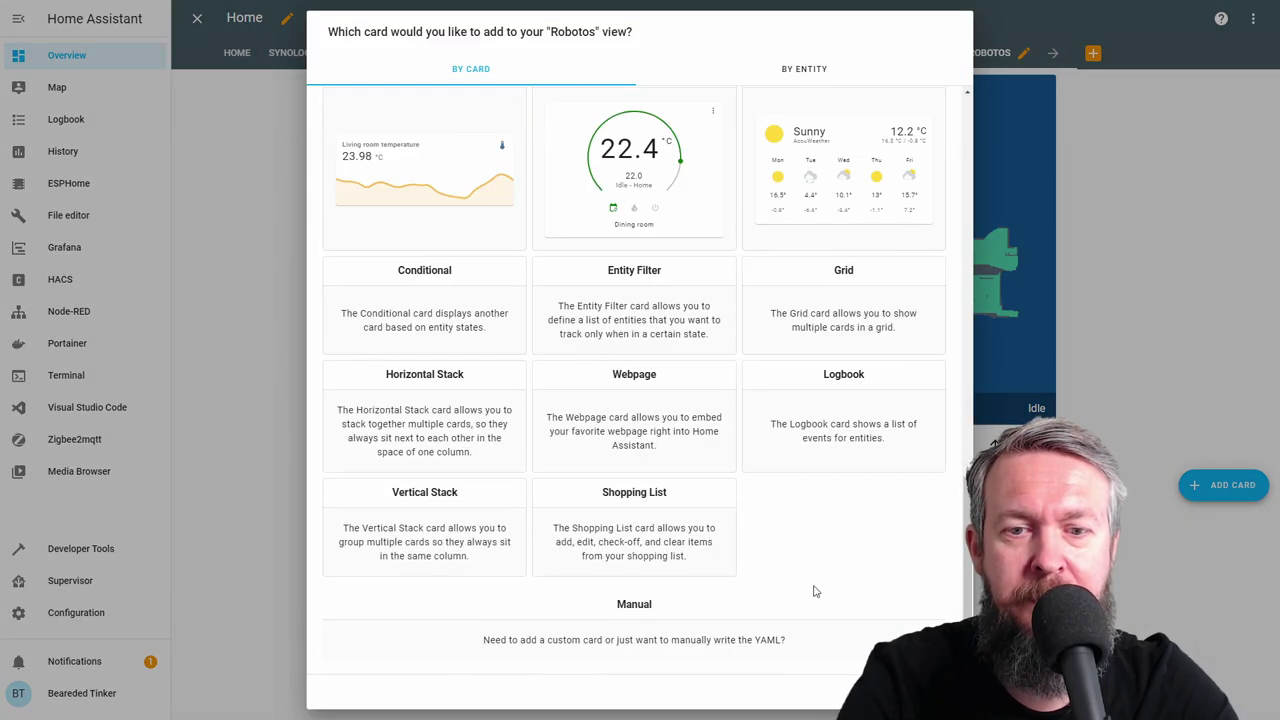
click(700, 655)
Fill the card configuration with custom:xiaomi-vacuum-map-card, entity vacuum.xiaomi_vacuum, map_camera camera.xiaomi_cloud_map_extractor, camera_calibration true and the sample zones.
key(ctrl+a)
text(type: 'custom:xiaomi-vacuum-map-card' entity: vacuum.xiaomi_vacuum map_camera: camera.xiaomi_cloud_map_extractor camera_calibration: true zones:   - - - 25500       - 25500       - 26500       - 26500   - - - 24215       - 28125       - 29465       - 32175   - - - 24245       - 25190       - 27495       - 27940     - - 27492       - 26789       - 28942       - 27889   - - - 28972       - 26715       - 31072       - 27915     - - 29457       - 27903       - 31107       - 29203     - - 30198       - 29215       - 31498       - 31215     - - 29461       - 31228       - 31511       - 32478)
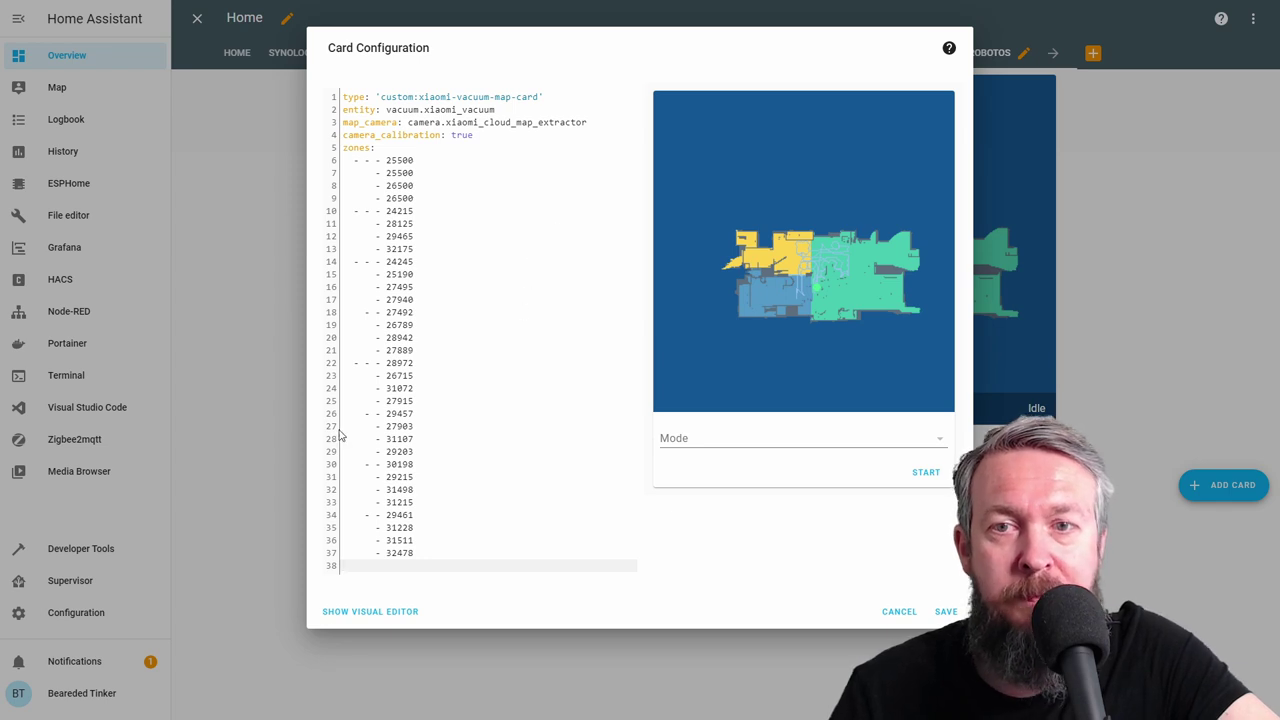
drag(370, 167, 489, 558)
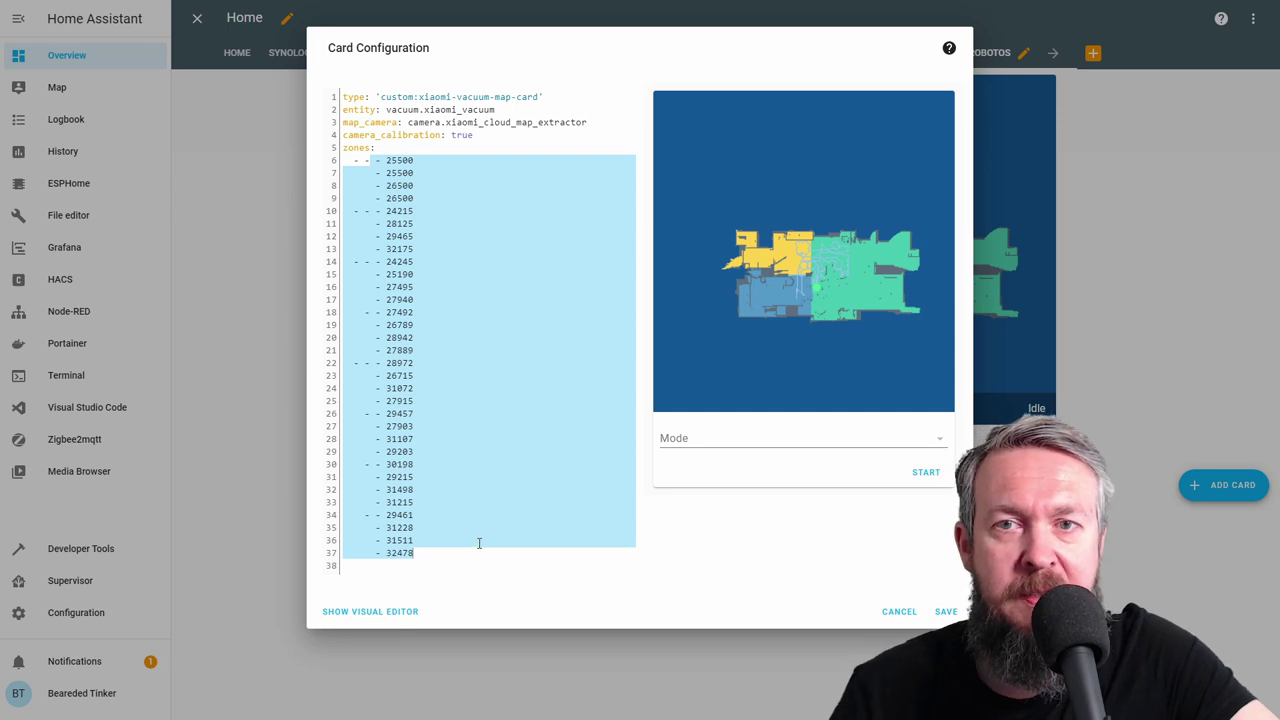
Change the map card's entity to vacuum.roborock_vacuum_s5e, save the card, and leave the dashboard's edit mode.
drag(386, 110, 498, 110)
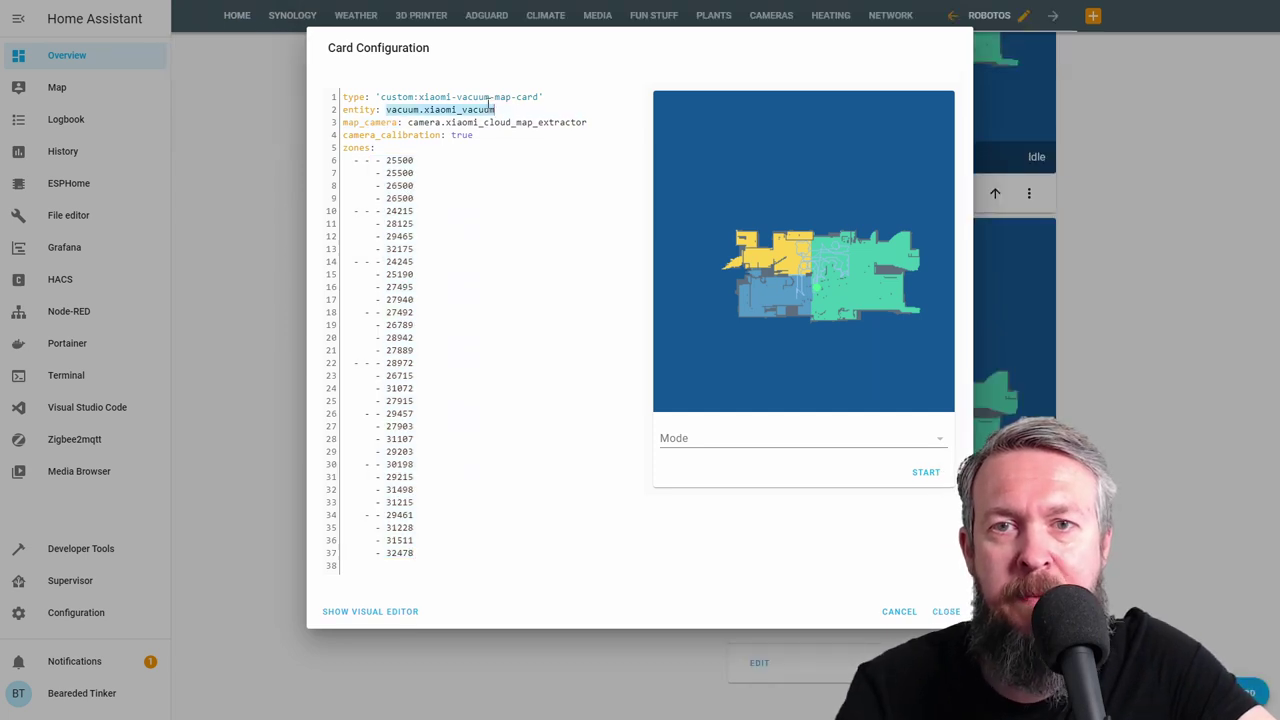
text(vacuum.roborock_vacuum_s5e)
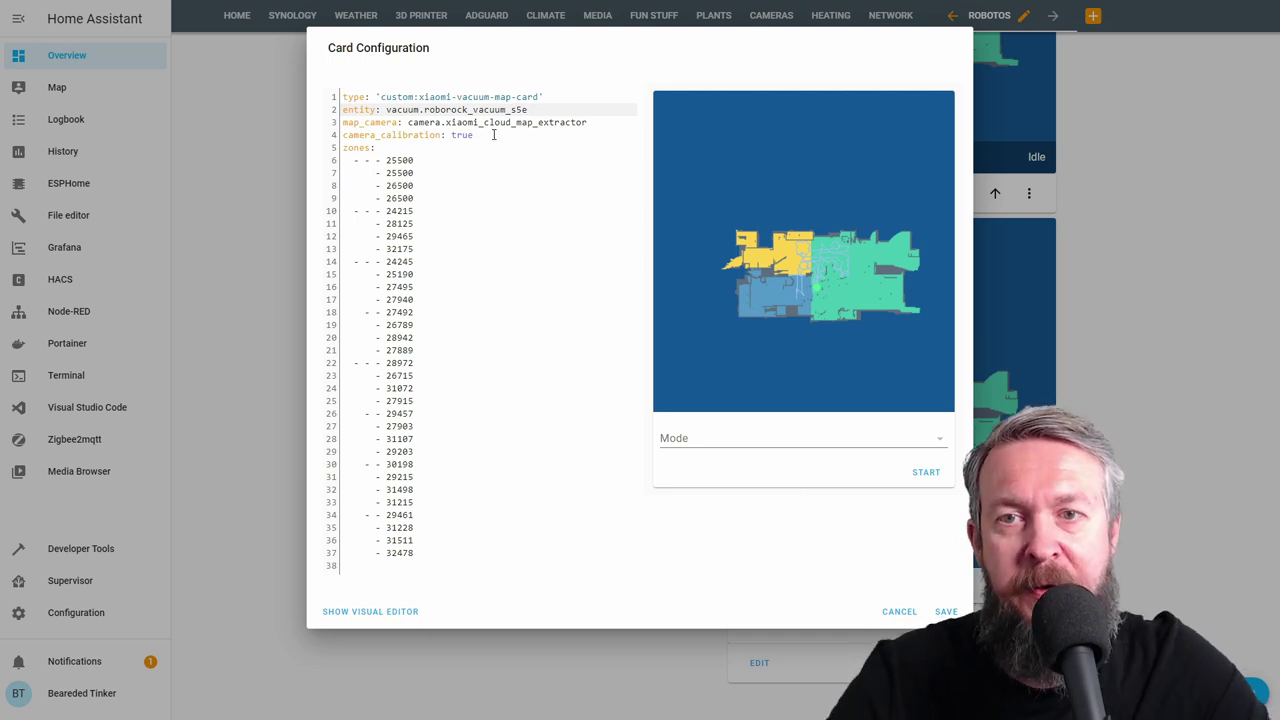
click(944, 612)
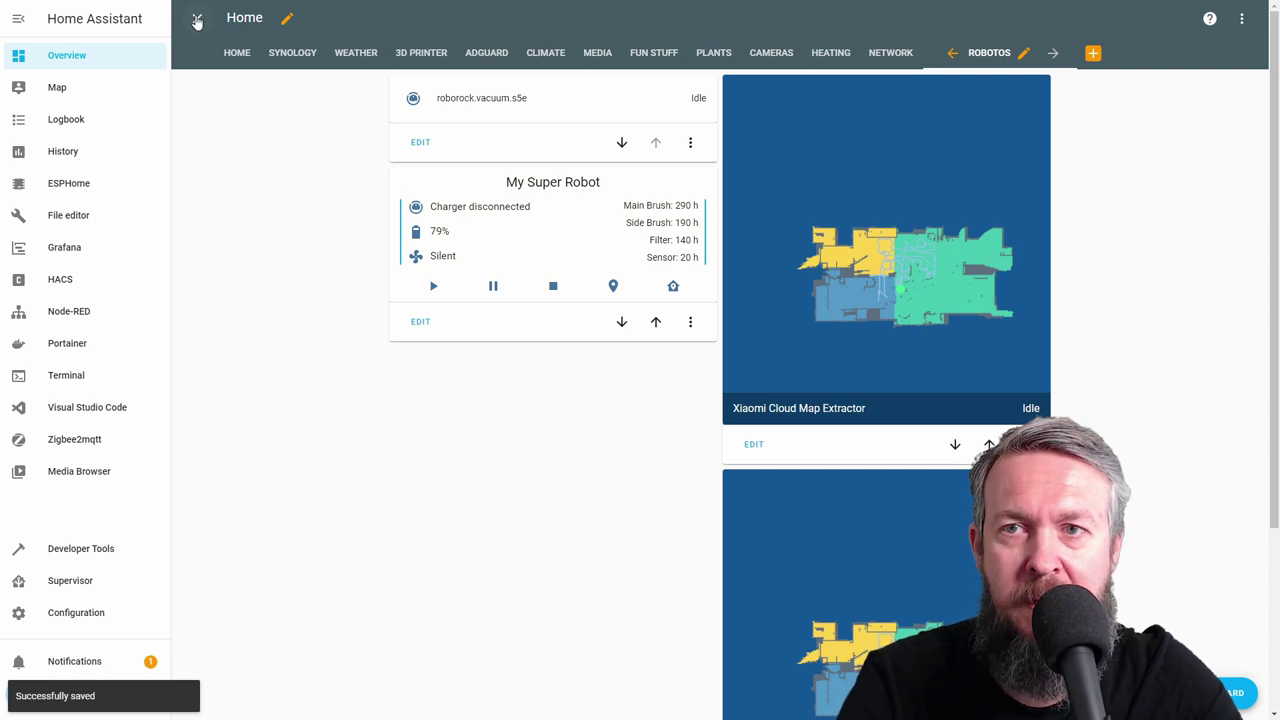
click(197, 20)
Set the vacuum map card's mode to Go to target and mark a target point in the green room on its map.
scroll(540, 347, down, 2)
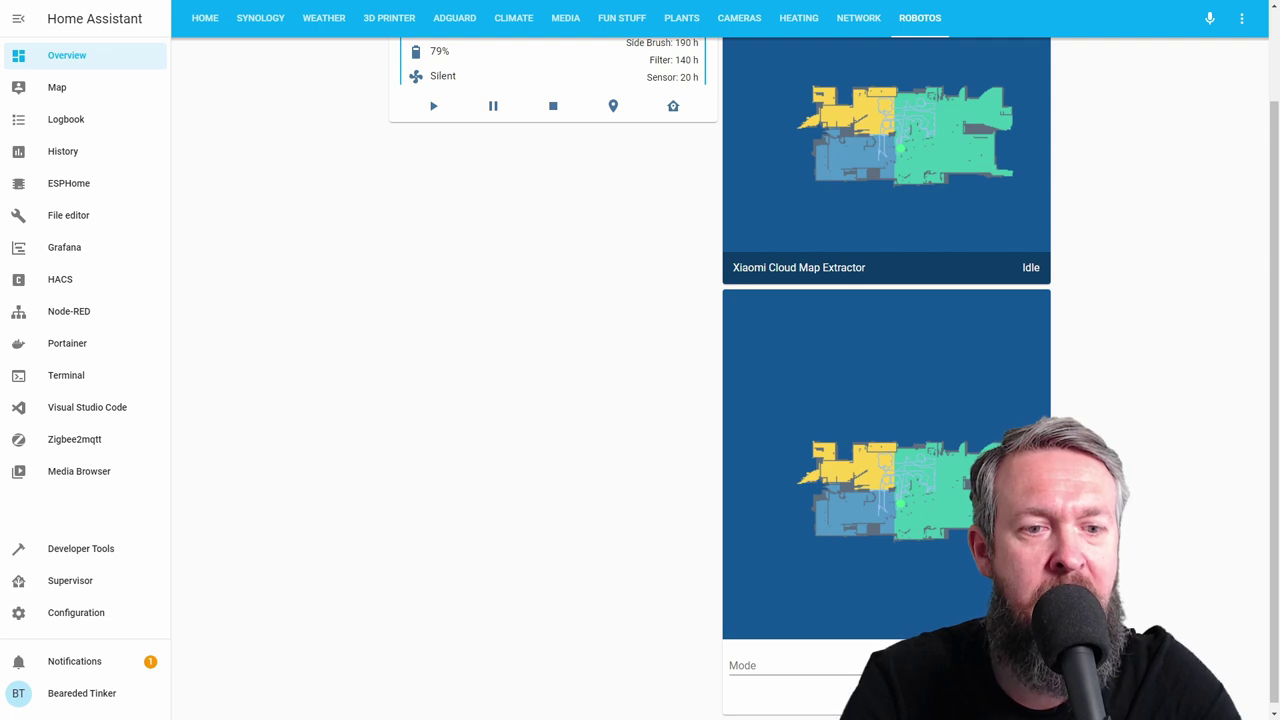
click(940, 582)
click(918, 463)
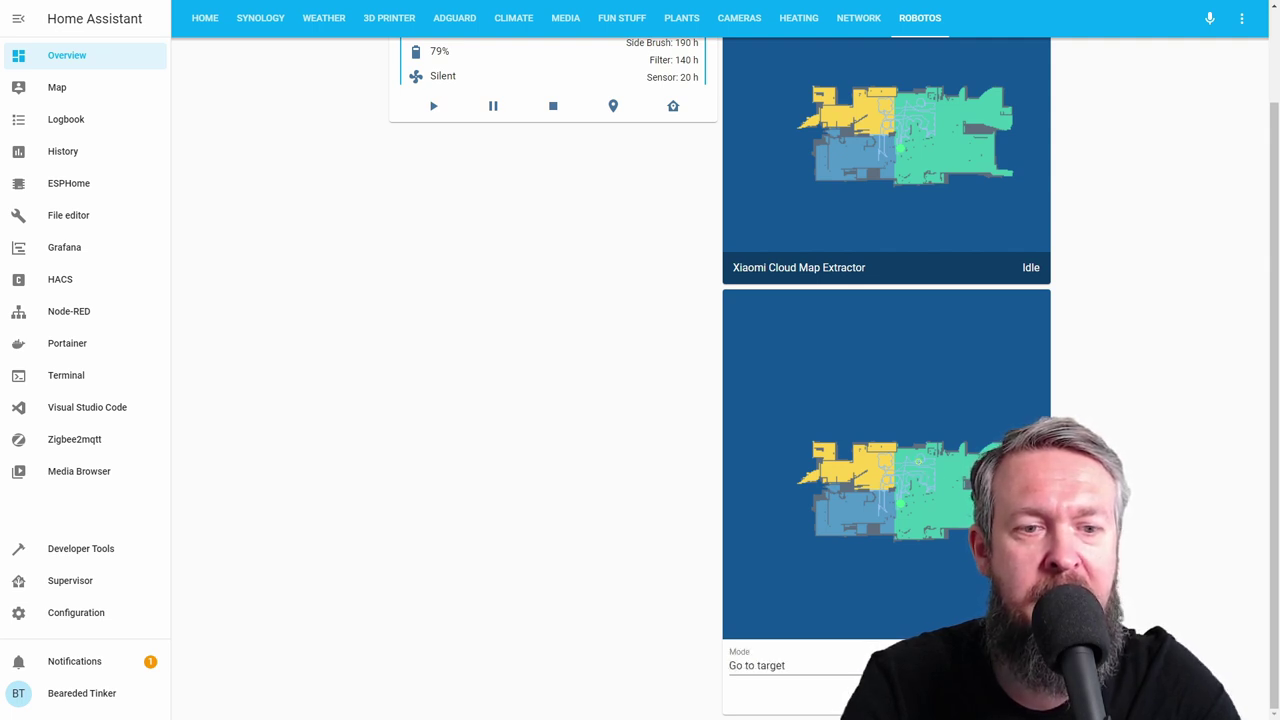